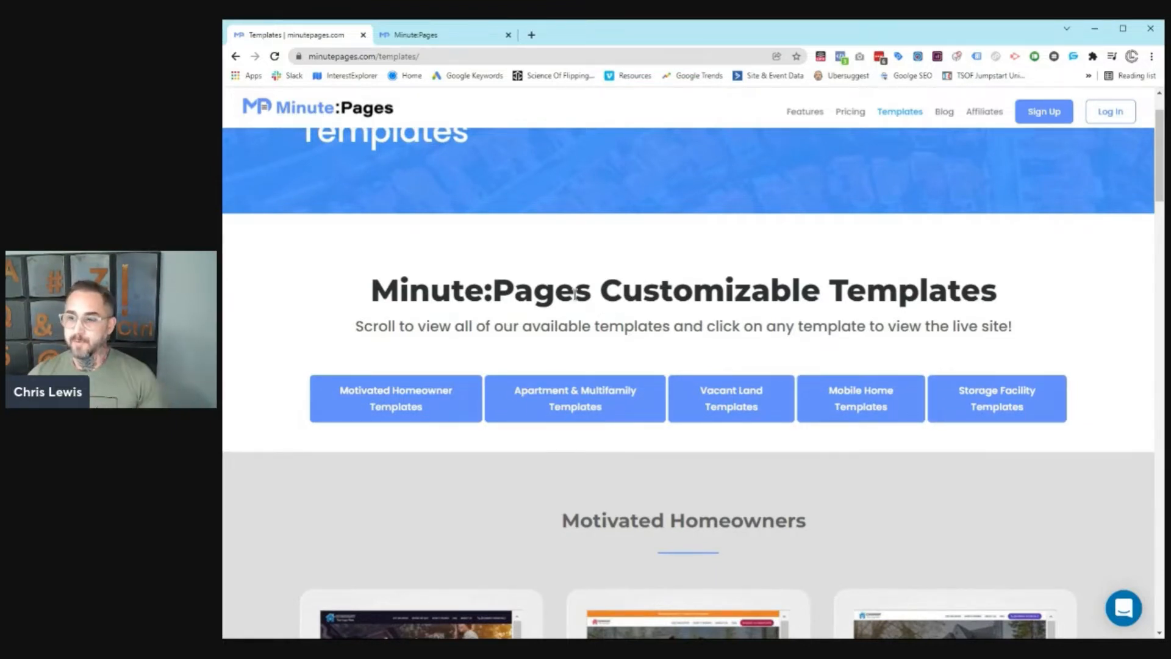
pyautogui.scroll(-2, 615, 314)
pyautogui.scroll(-5, 615, 314)
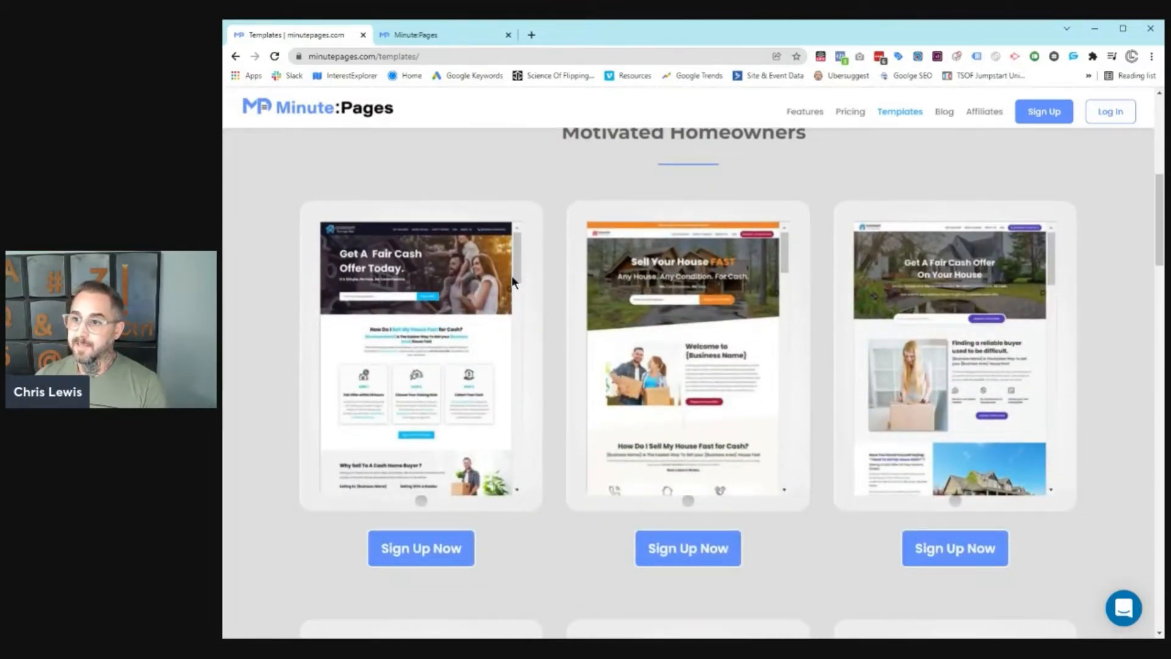
pyautogui.moveTo(516, 281); pyautogui.dragTo(525, 477)
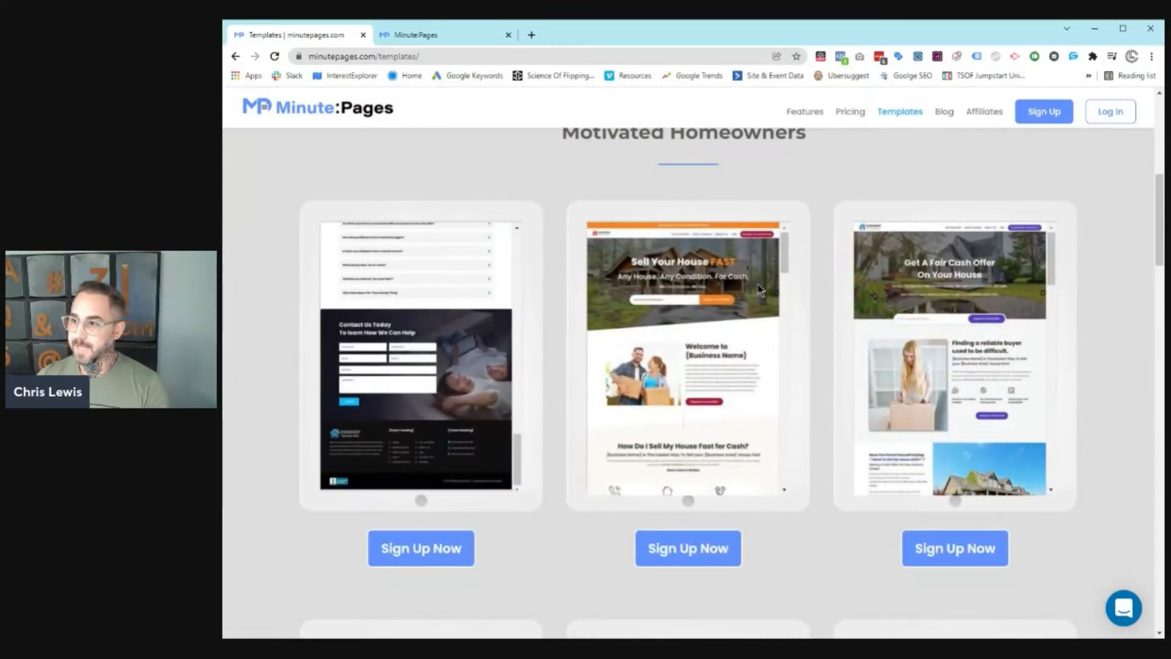
pyautogui.moveTo(786, 267); pyautogui.dragTo(791, 475)
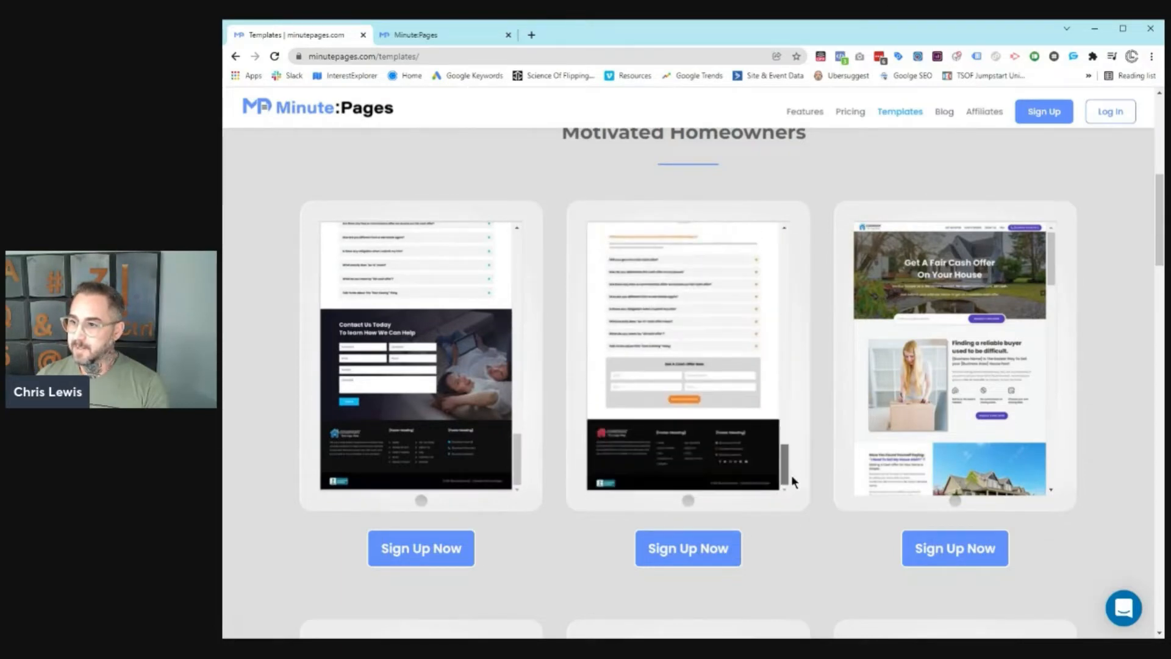
pyautogui.moveTo(1050, 263); pyautogui.dragTo(1052, 473)
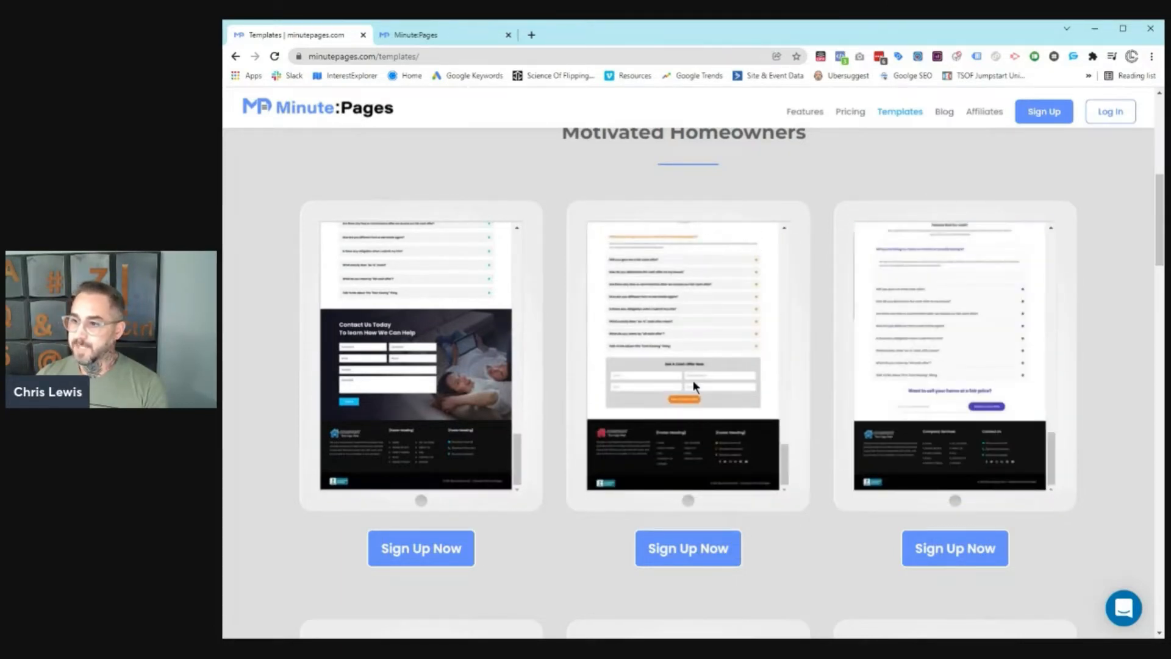
pyautogui.scroll(-6, 792, 408)
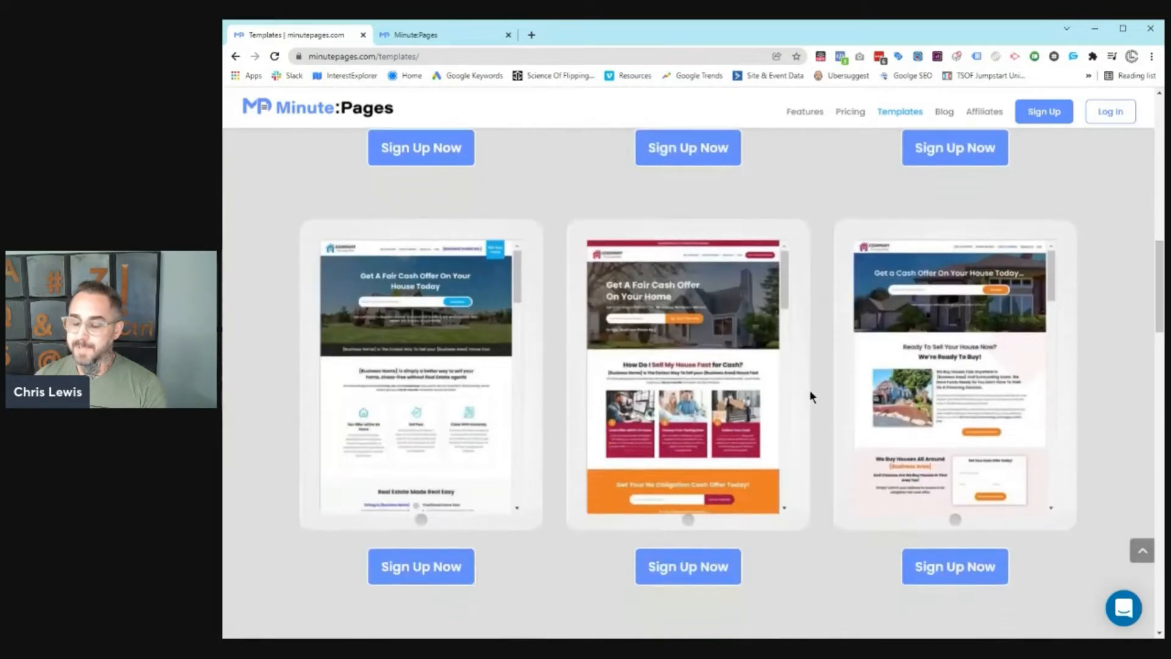
pyautogui.moveTo(516, 277); pyautogui.dragTo(528, 450)
pyautogui.moveTo(783, 272); pyautogui.dragTo(800, 358)
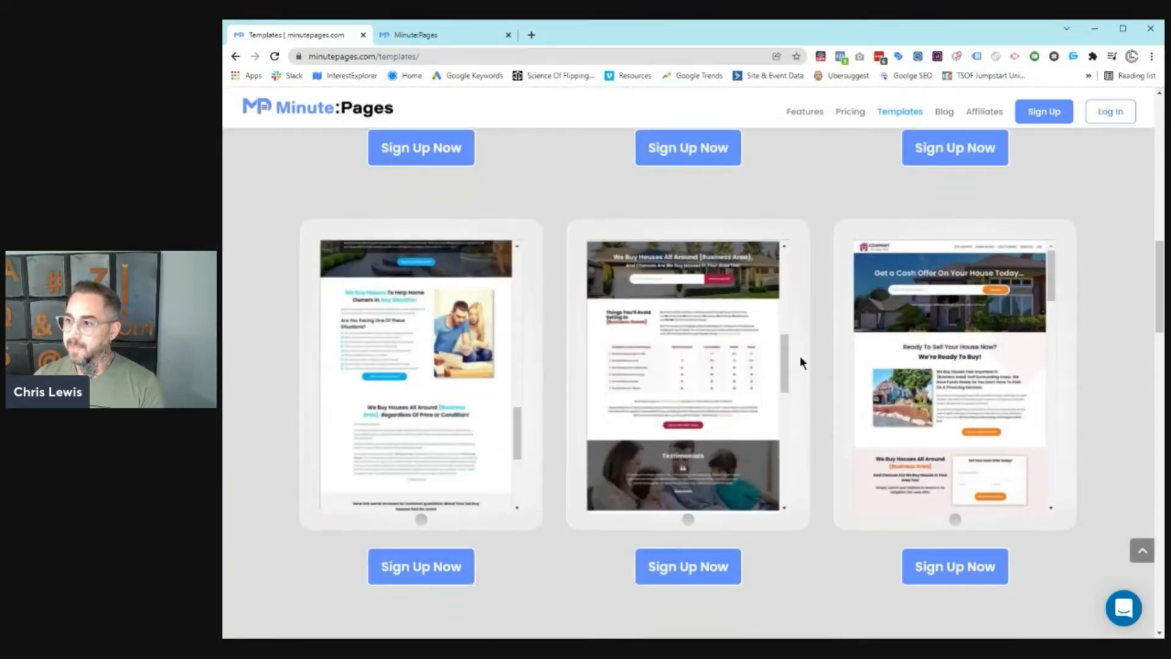
pyautogui.moveTo(1044, 278); pyautogui.dragTo(1072, 397)
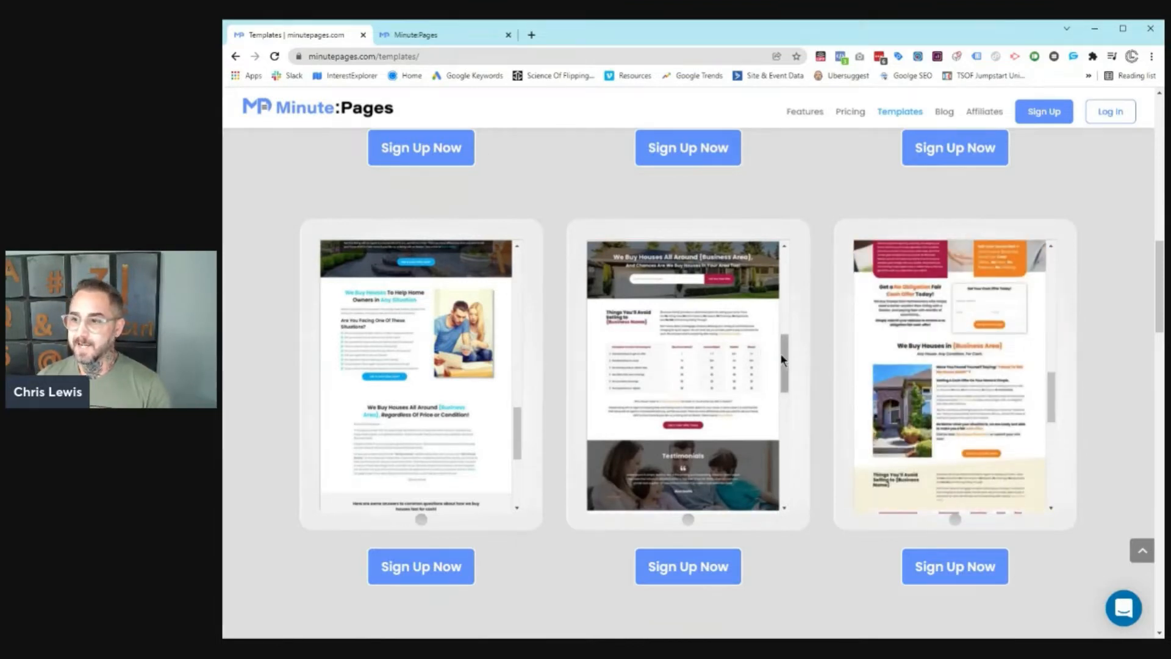
pyautogui.scroll(-5, 762, 351)
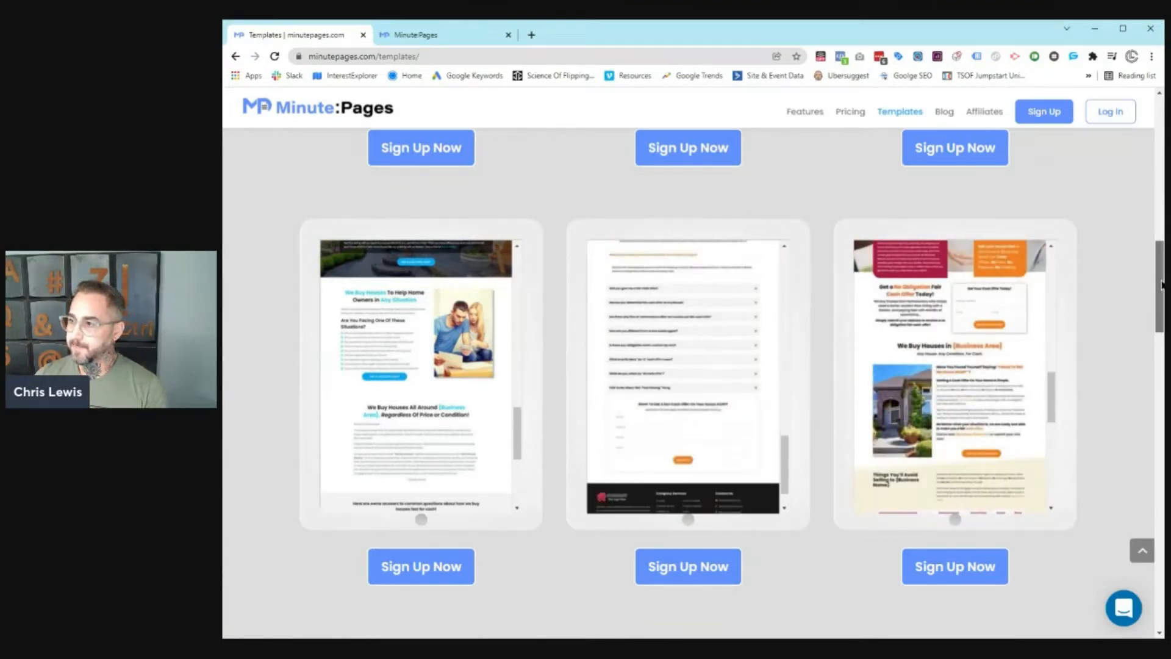
pyautogui.moveTo(1159, 286); pyautogui.dragTo(1140, 135)
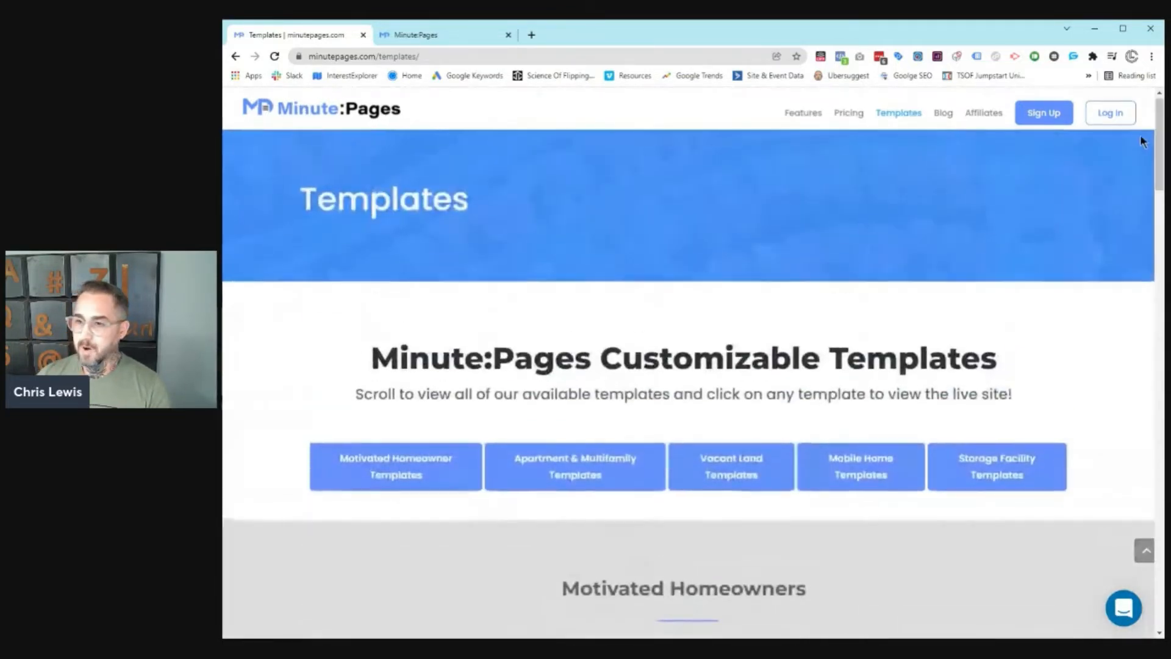
# Step: Return to the minutepages.com home page from the Minute:Pages header logo
pyautogui.click(350, 123)
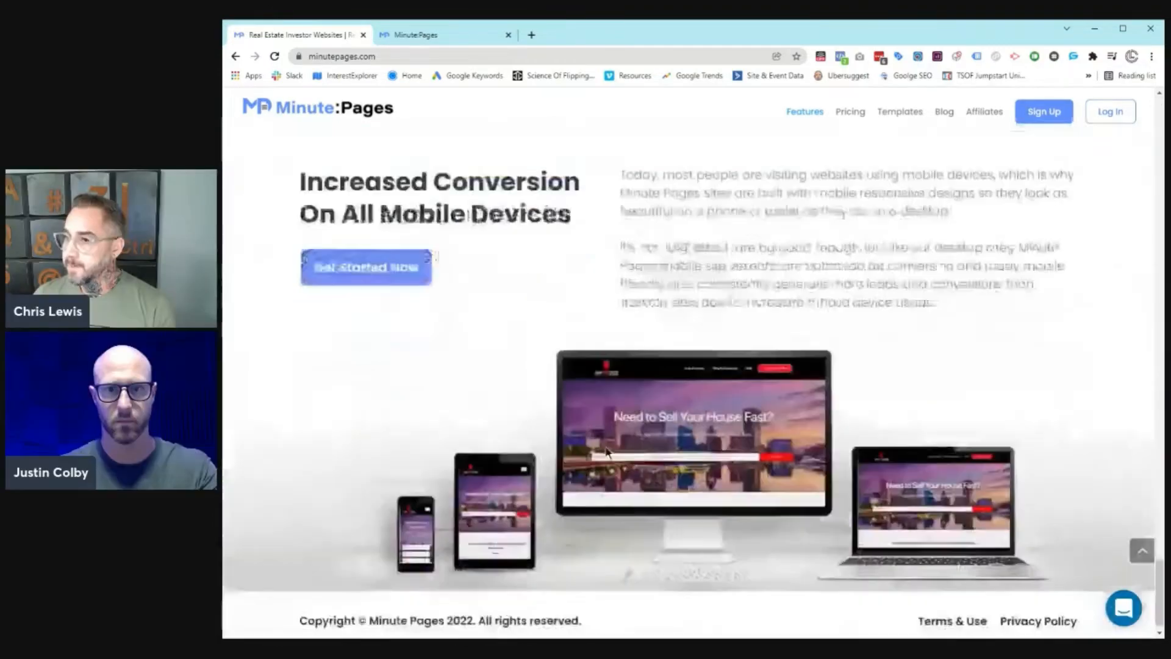
pyautogui.scroll(10, 605, 448)
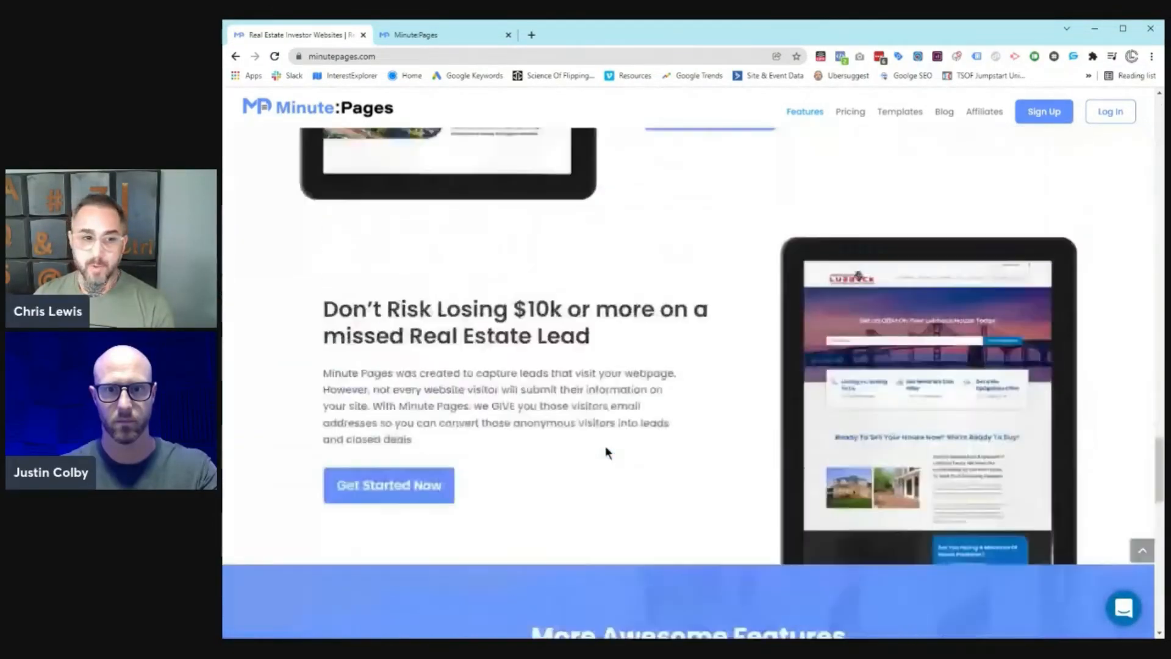
pyautogui.scroll(15, 606, 449)
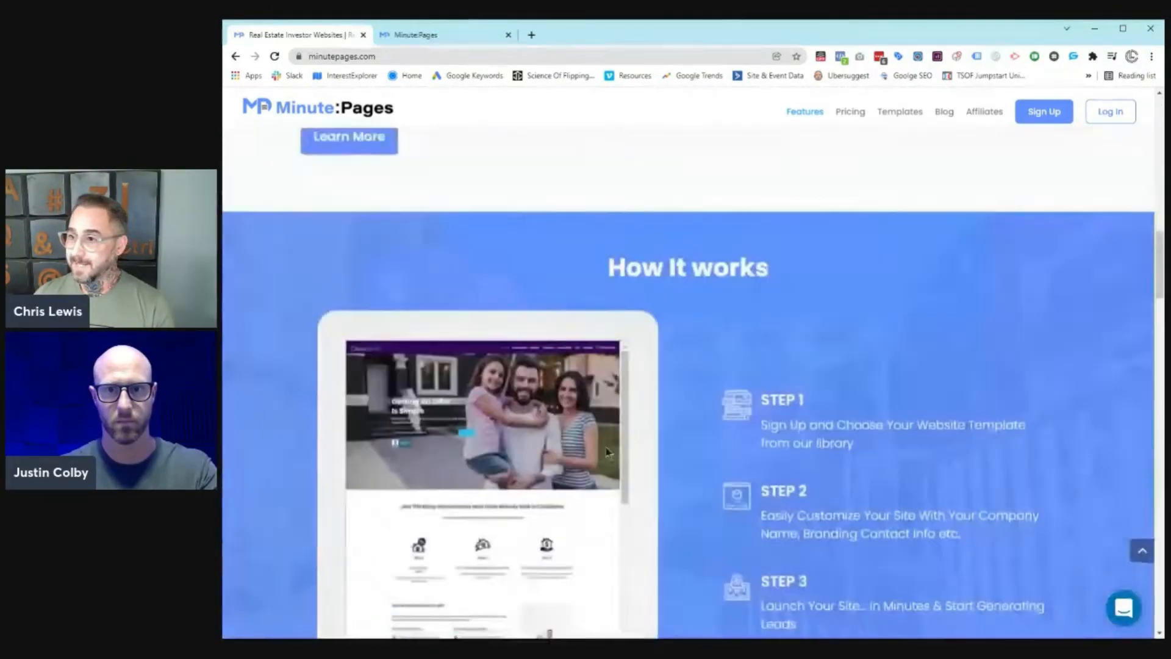
pyautogui.scroll(7, 605, 450)
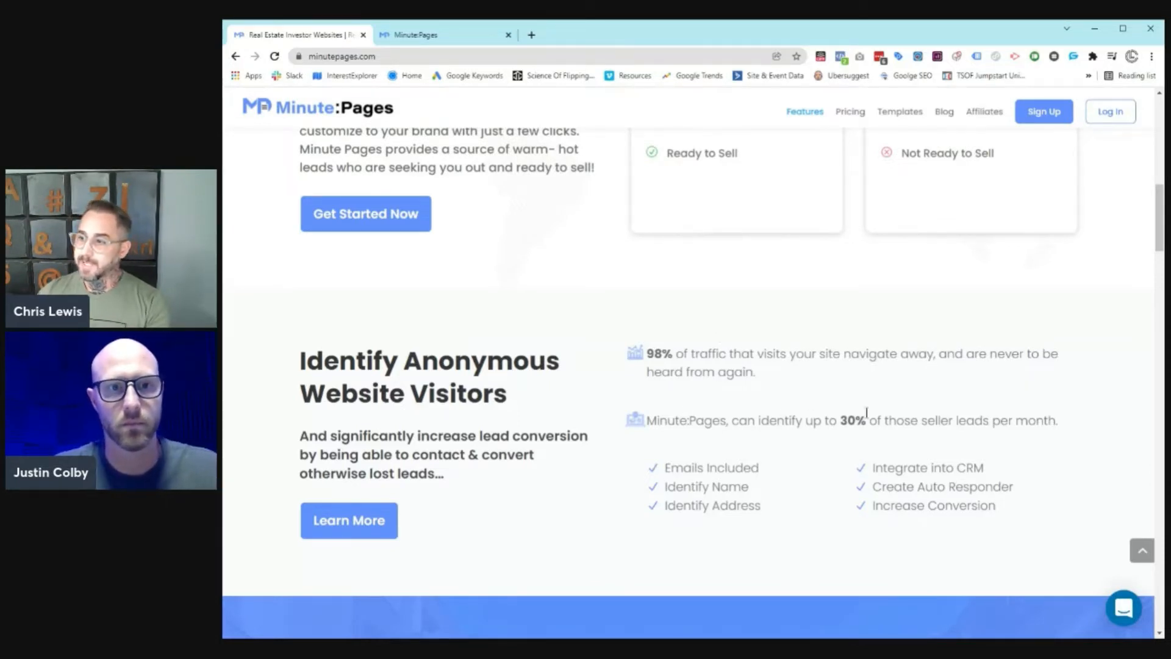
# Step: Highlight the 30% seller-leads statistic, then switch to the app.minutepages.com dashboard tab
pyautogui.moveTo(837, 420); pyautogui.dragTo(1050, 420)
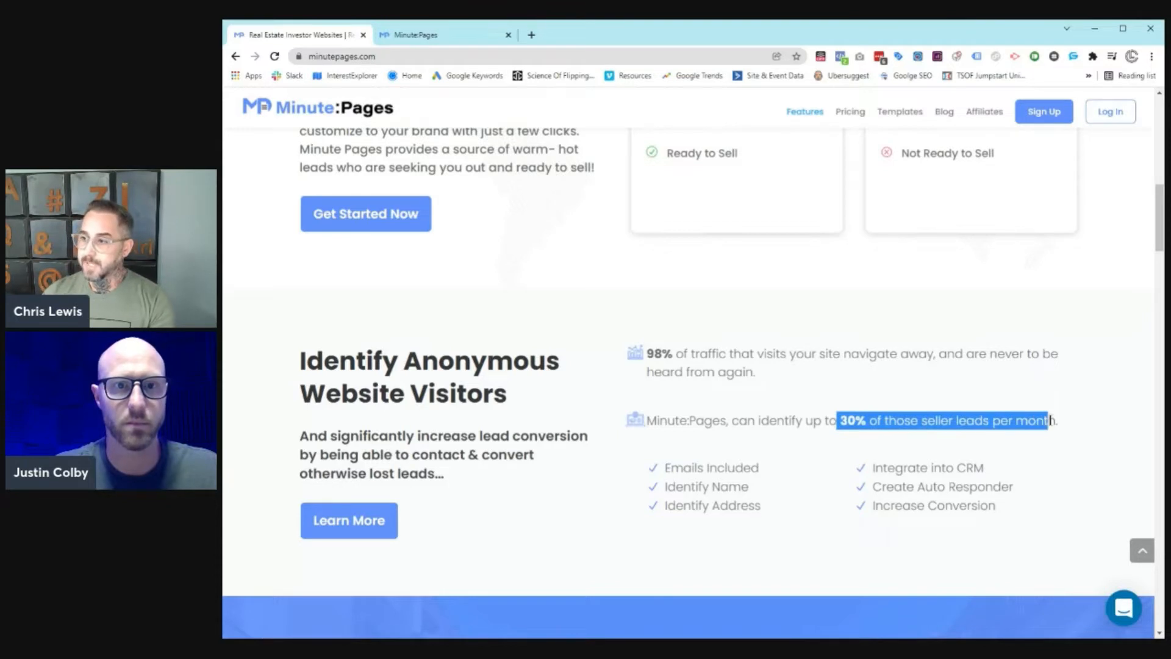
pyautogui.click(931, 411)
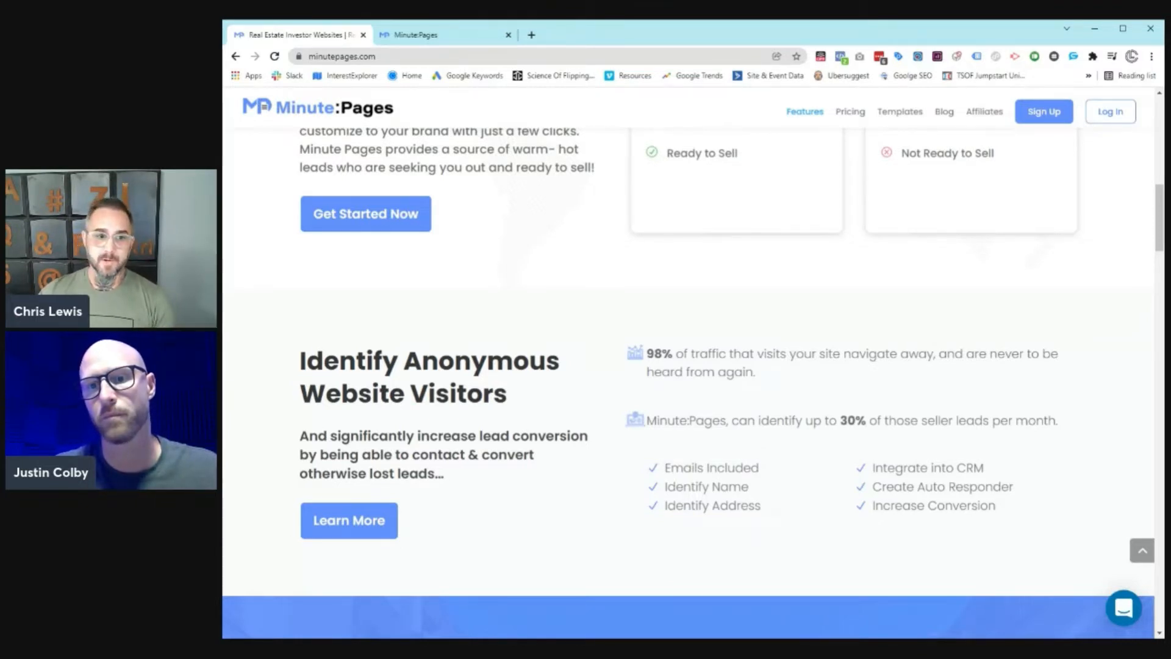
pyautogui.scroll(-1, 919, 408)
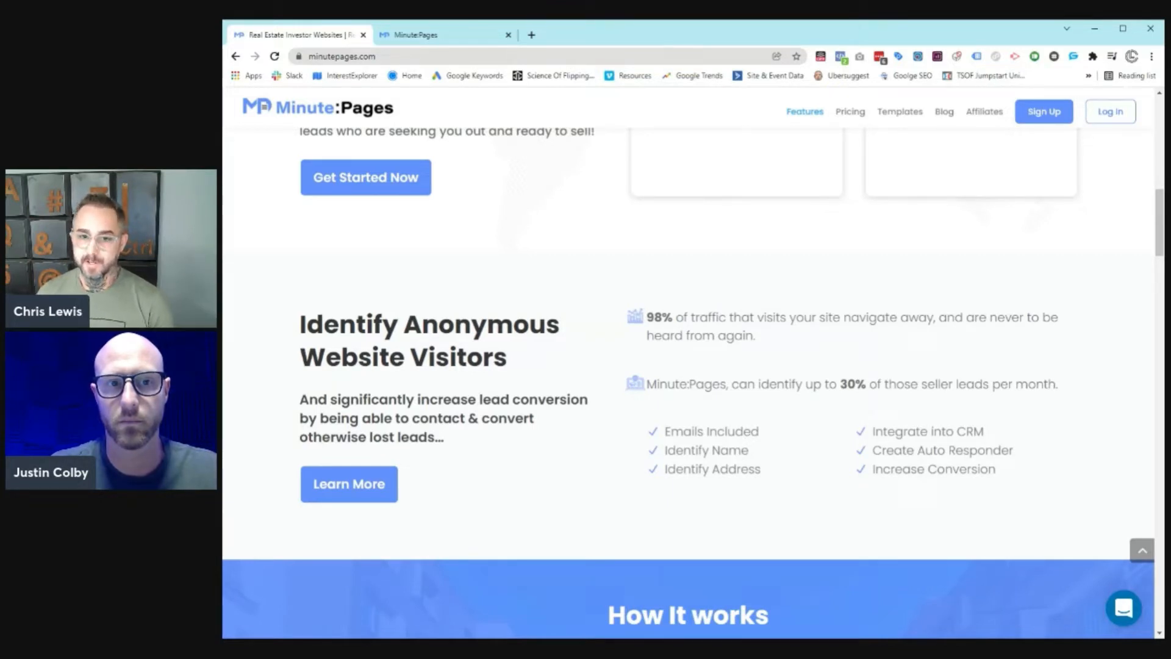
pyautogui.hotkey('ctrl', 'Tab')
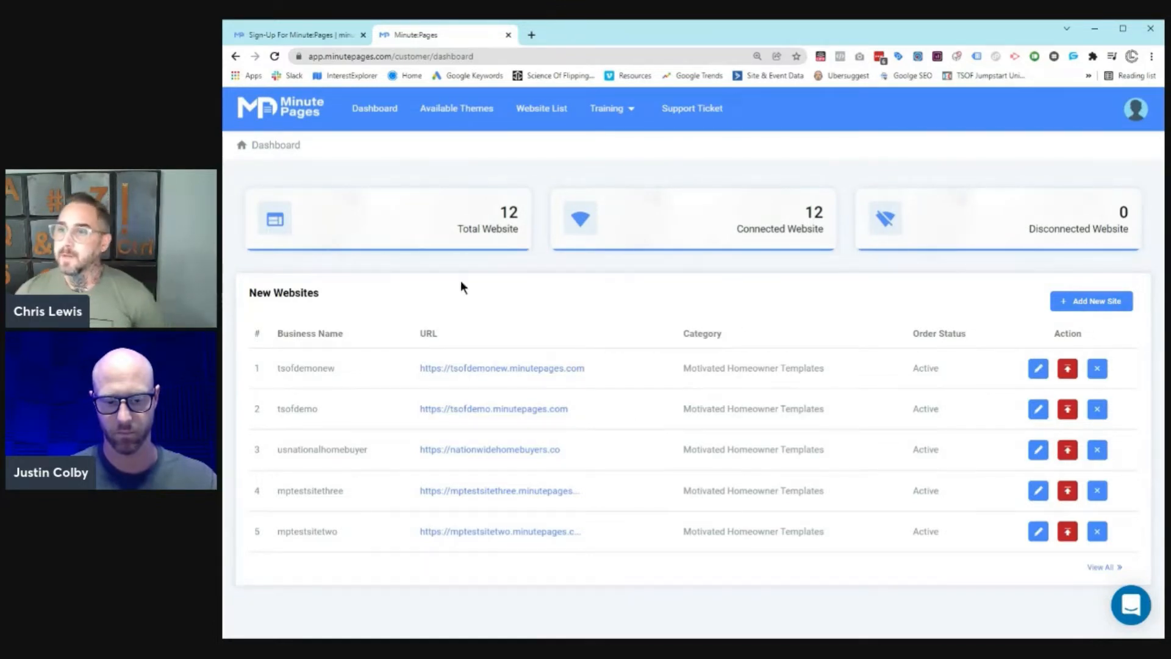
# Step: Browse Available Themes, filter by Motivated Homeowner Templates then All, and preview the Oyster theme
pyautogui.click(458, 116)
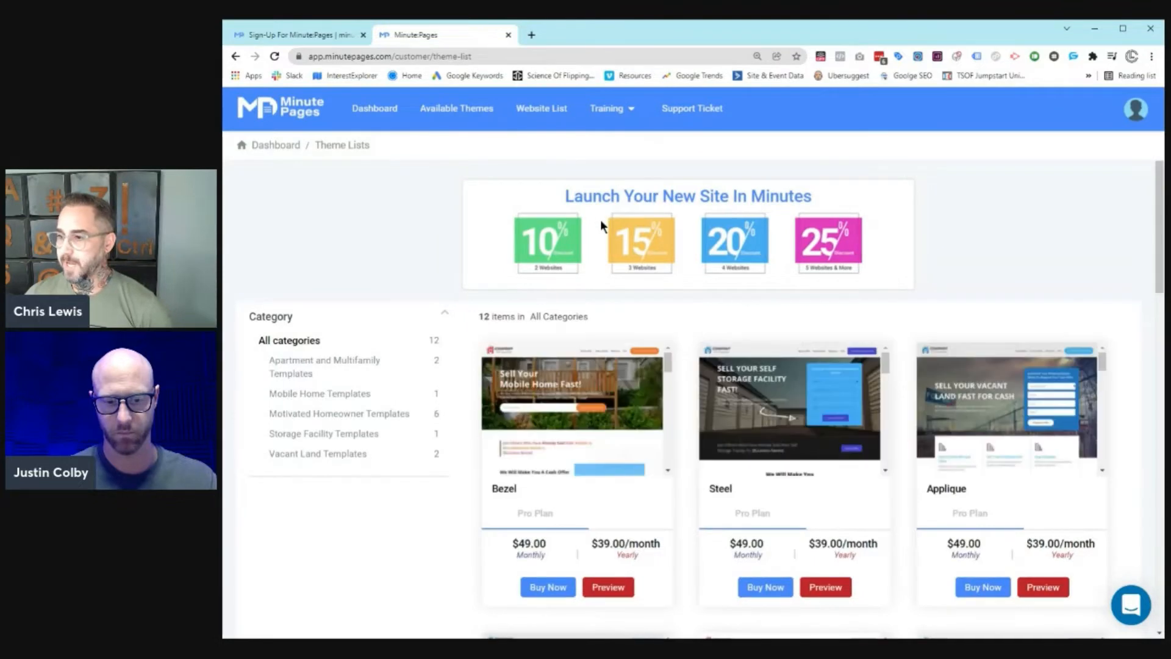
pyautogui.scroll(-1, 323, 335)
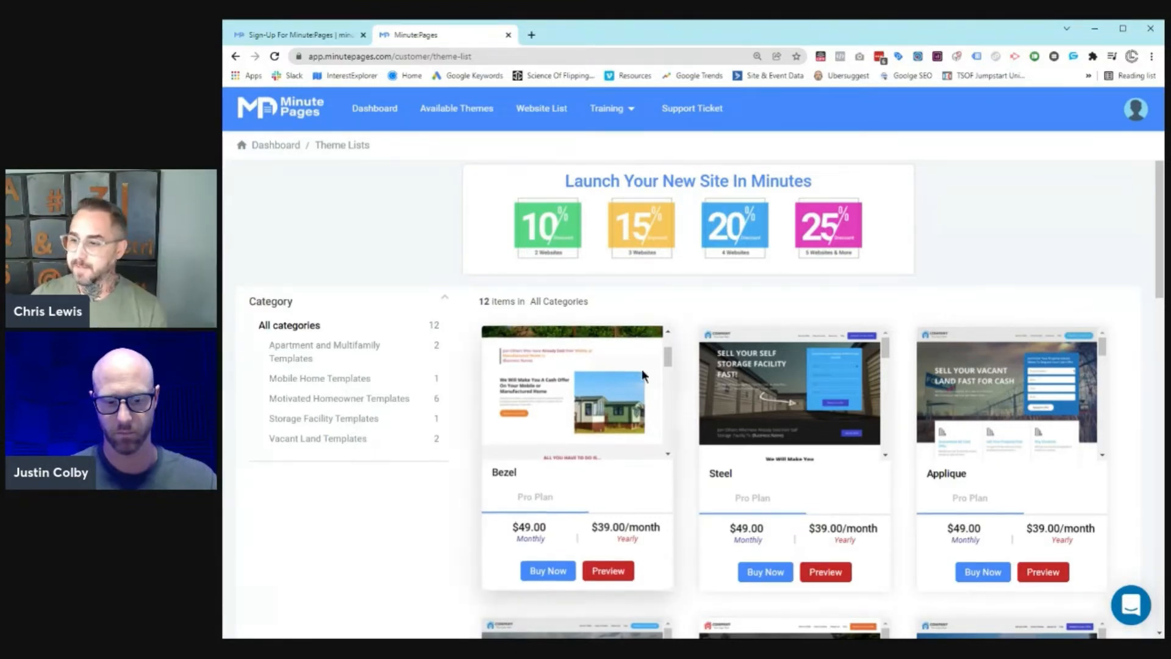
pyautogui.click(361, 398)
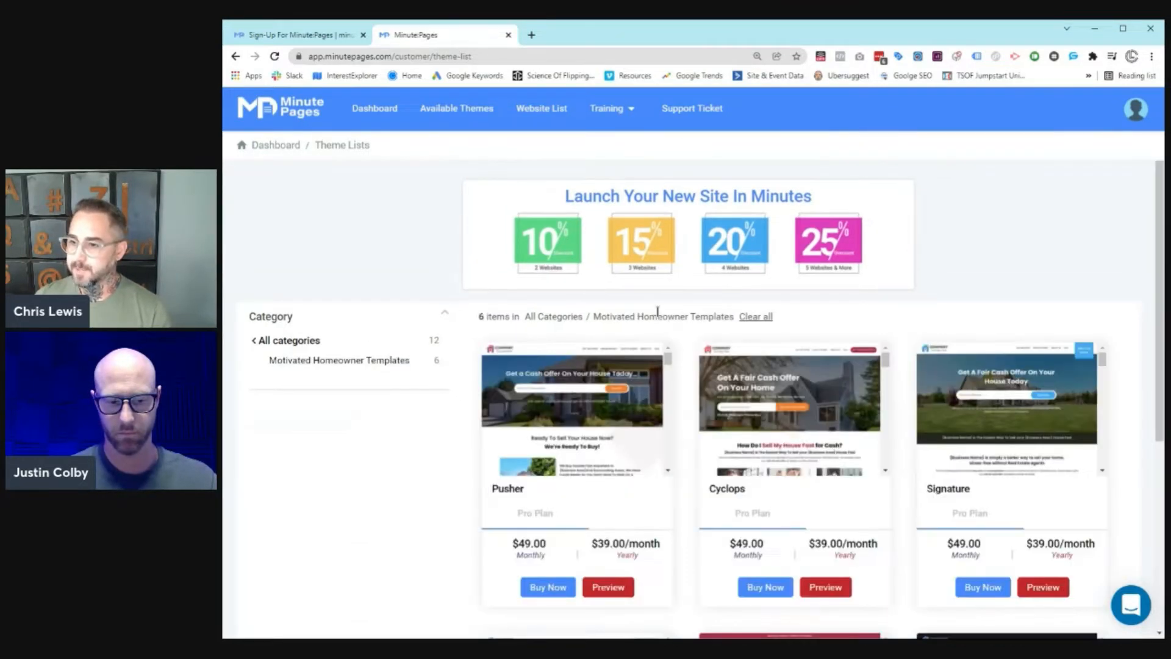
pyautogui.click(272, 341)
pyautogui.scroll(-7, 782, 291)
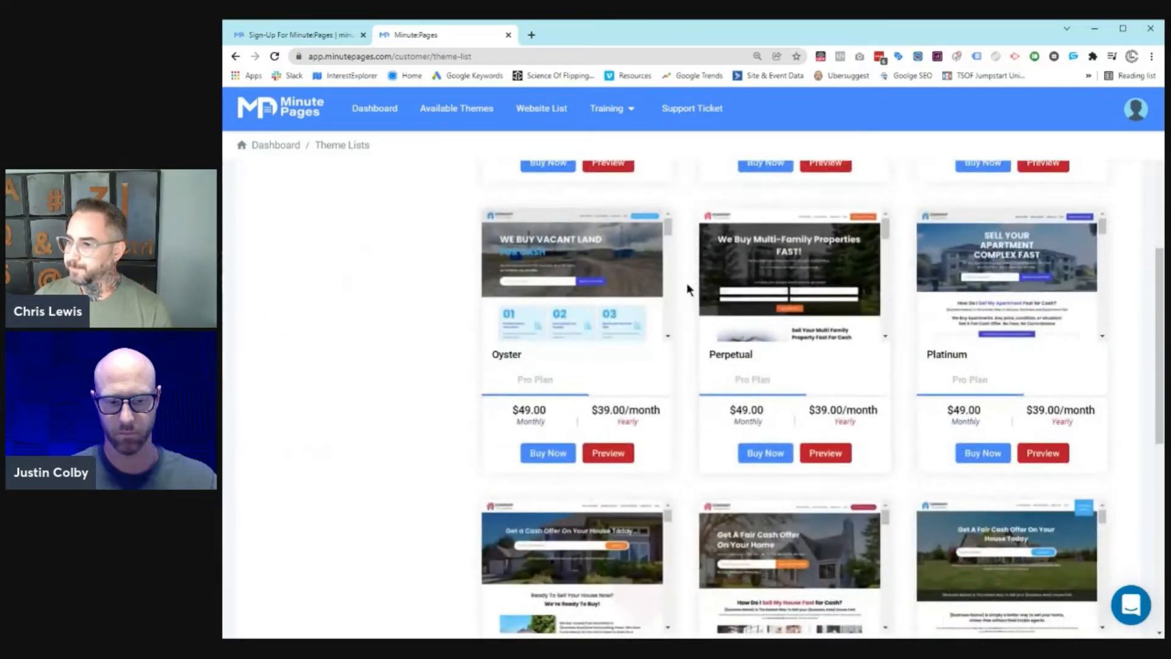
pyautogui.click(601, 453)
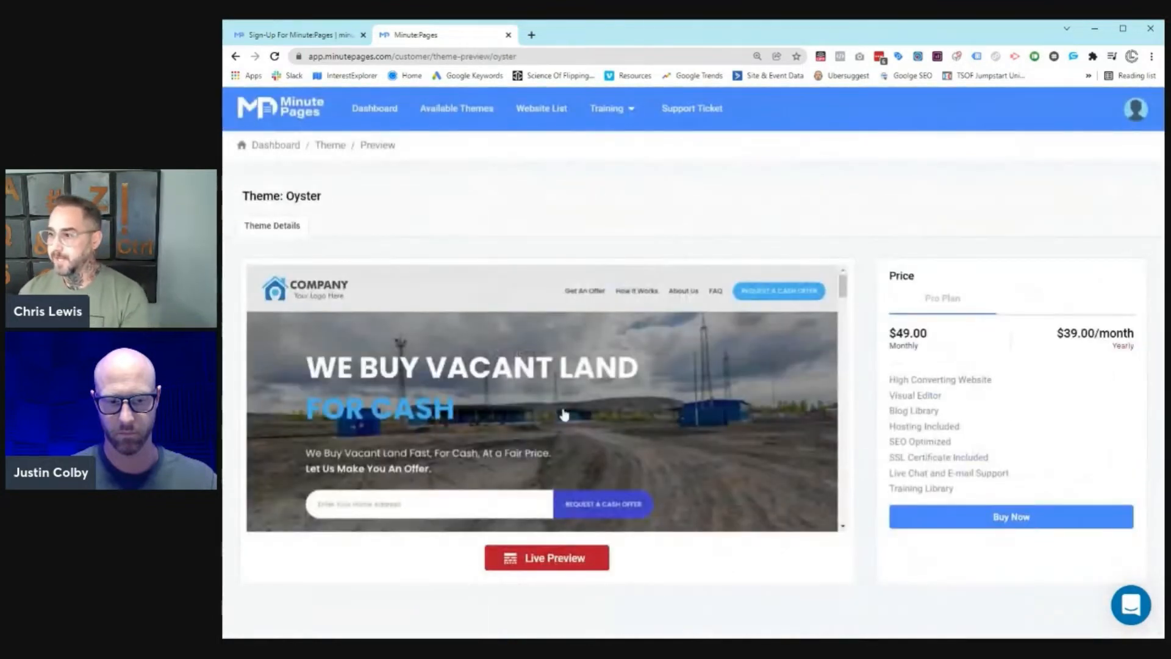
# Step: Open the Oyster theme's live site preview and scroll through it to the bottom and back
pyautogui.scroll(-6, 688, 365)
pyautogui.scroll(-5, 692, 375)
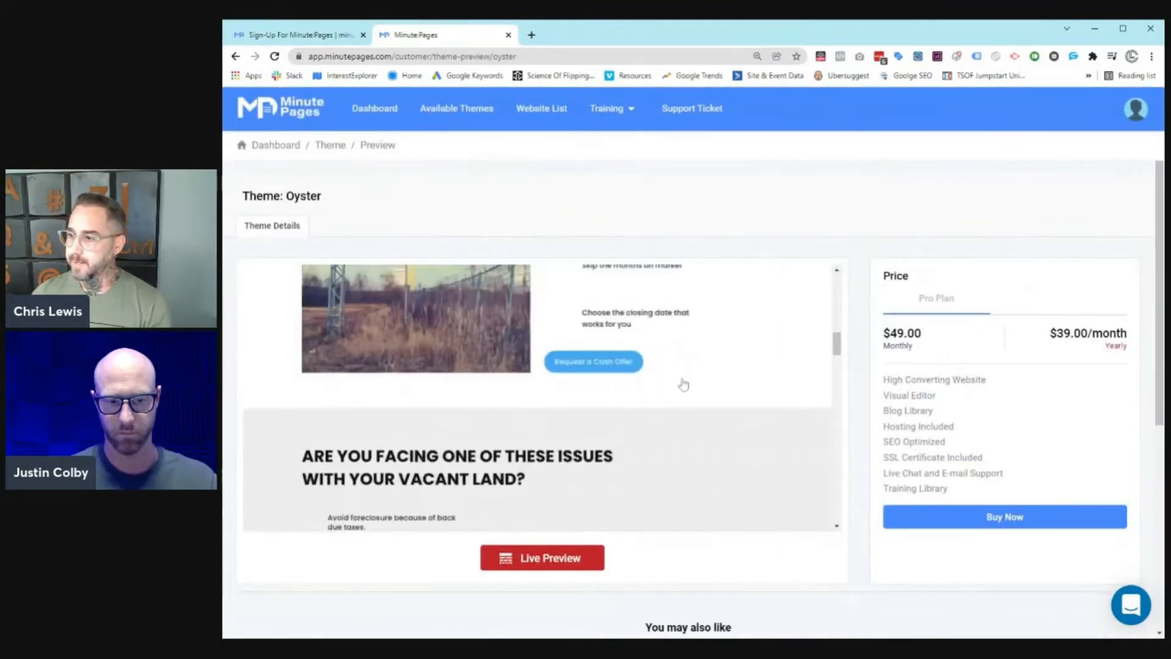
pyautogui.click(559, 559)
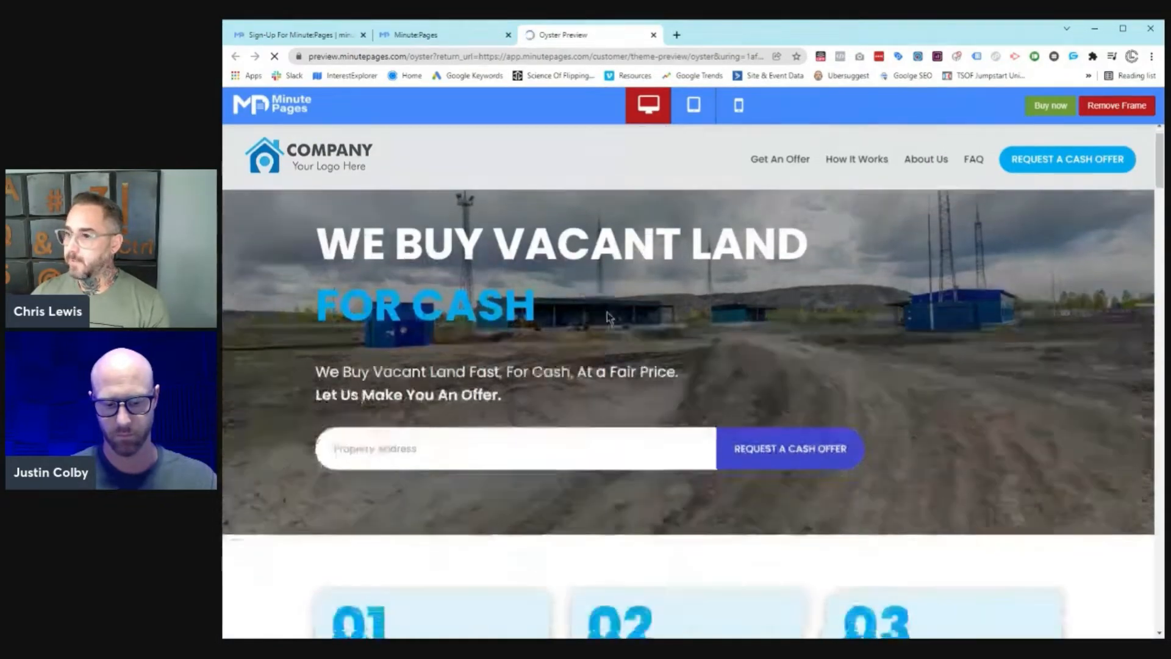
pyautogui.scroll(-15, 607, 312)
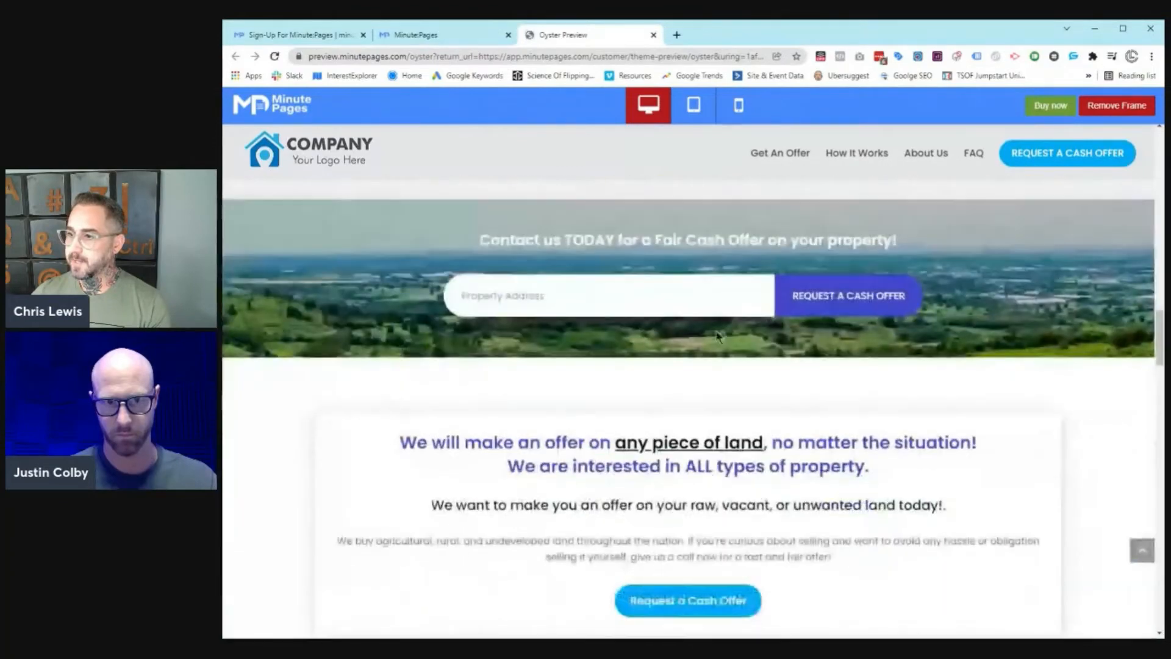
pyautogui.scroll(-15, 718, 335)
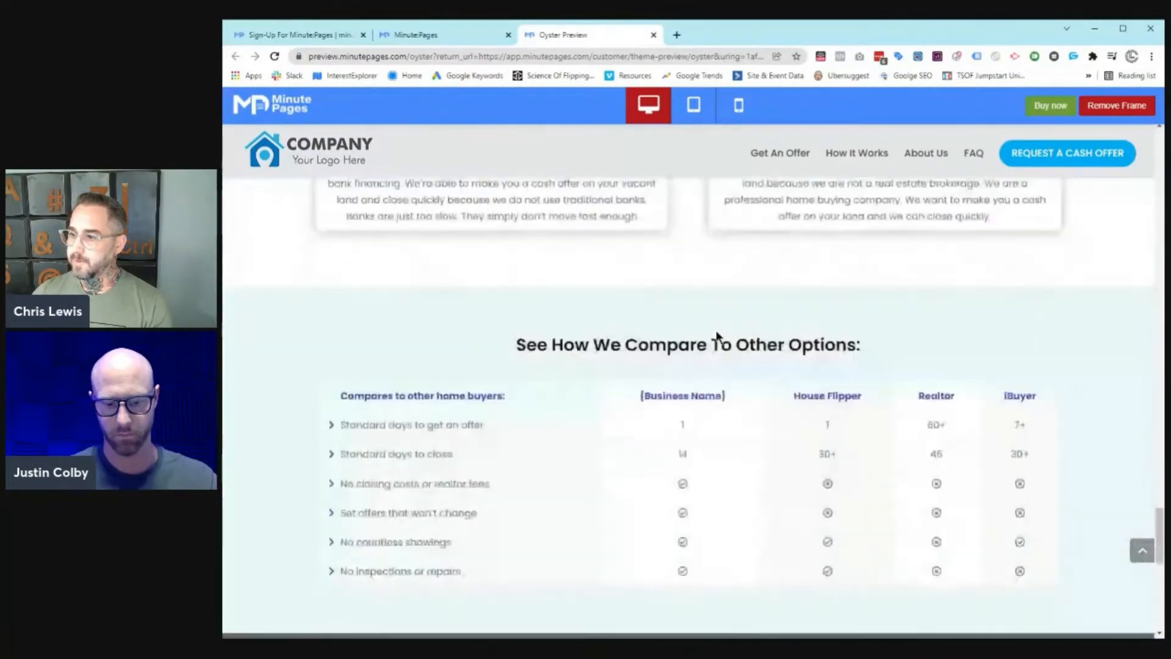
pyautogui.scroll(-7, 1157, 536)
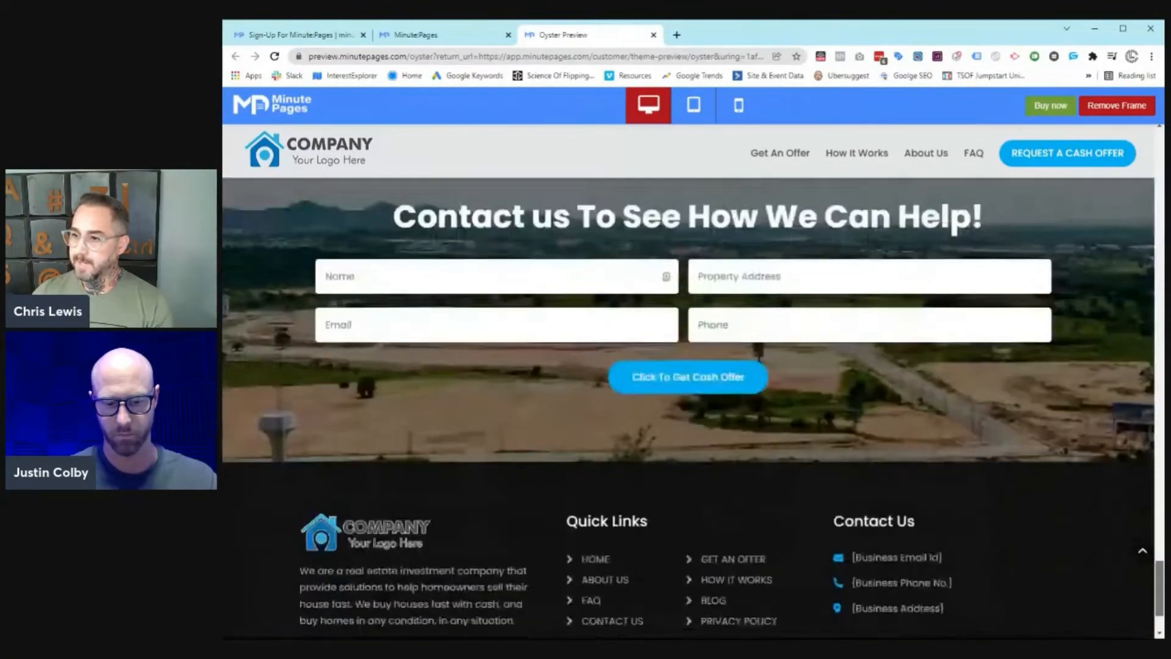
pyautogui.click(1142, 551)
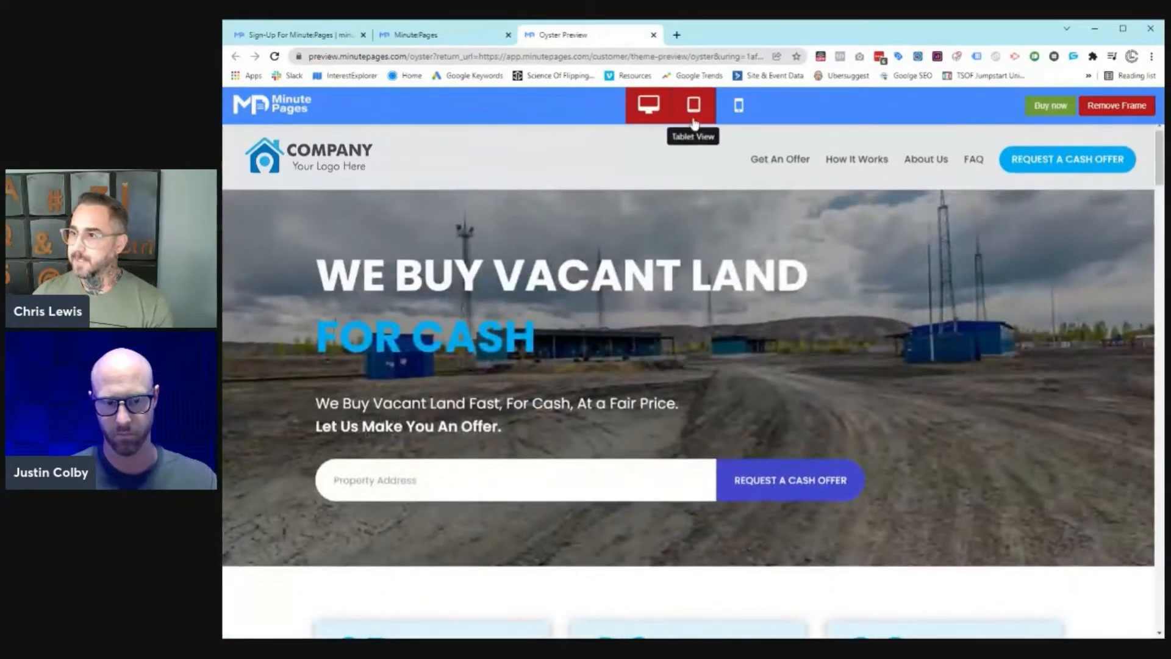
# Step: Check Oyster in tablet, phone and landscape views without the frame, then choose Buy Now
pyautogui.click(694, 105)
pyautogui.scroll(-2, 901, 237)
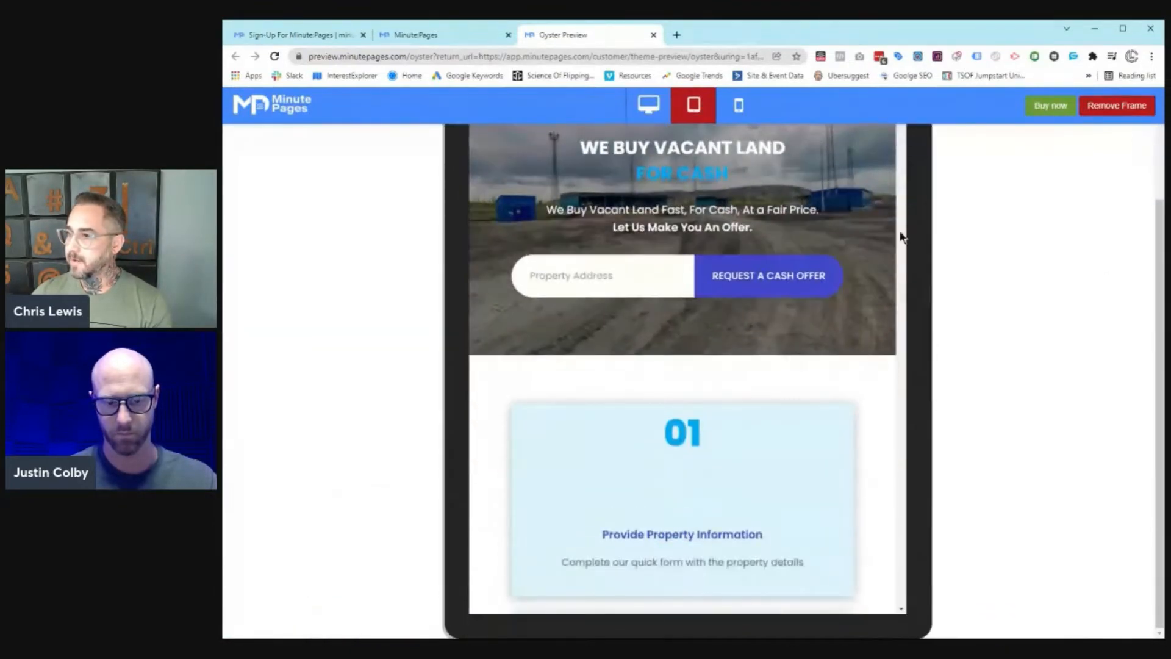
pyautogui.moveTo(902, 201); pyautogui.dragTo(892, 299)
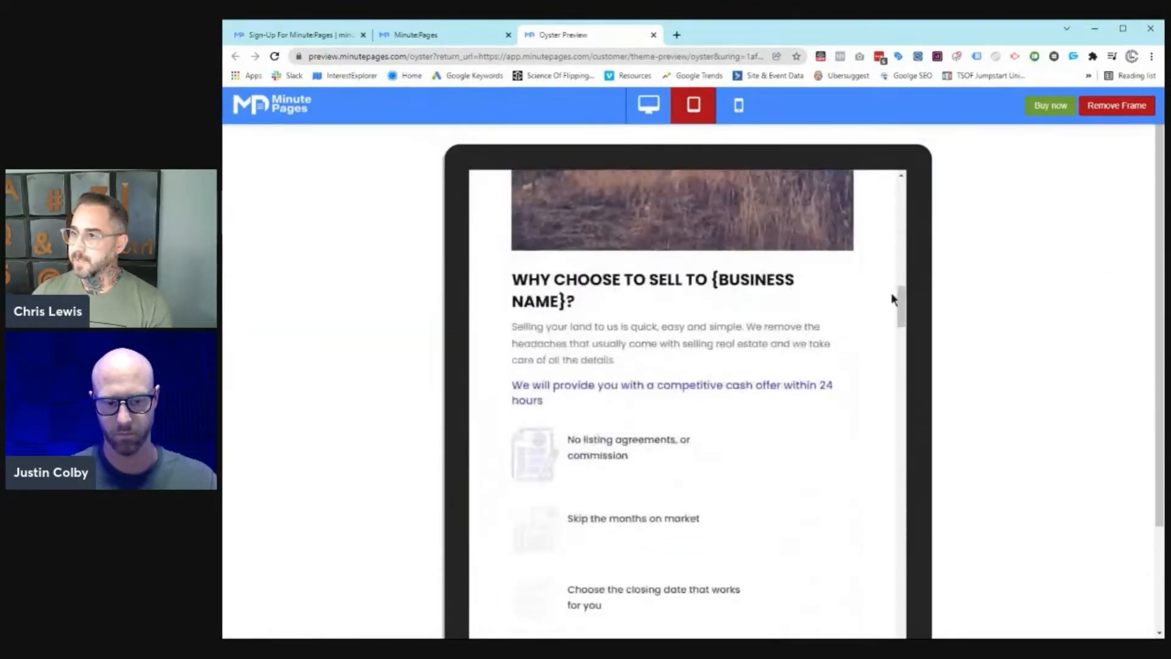
pyautogui.click(738, 104)
pyautogui.click(755, 109)
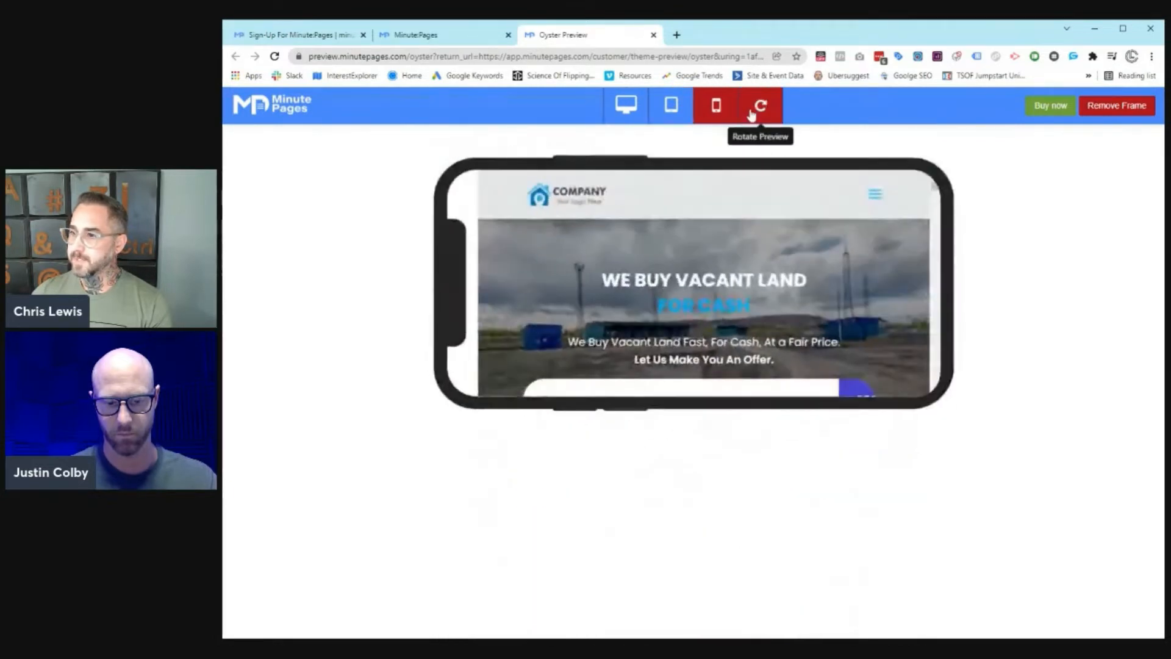
pyautogui.moveTo(933, 188); pyautogui.dragTo(943, 289)
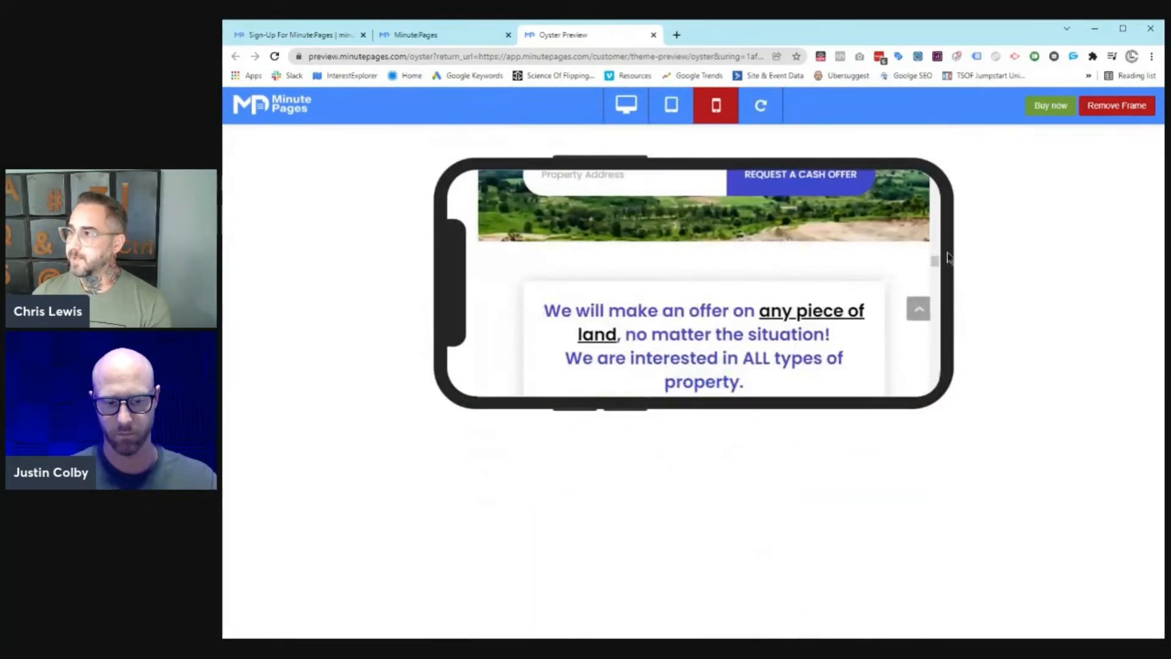
pyautogui.click(1107, 109)
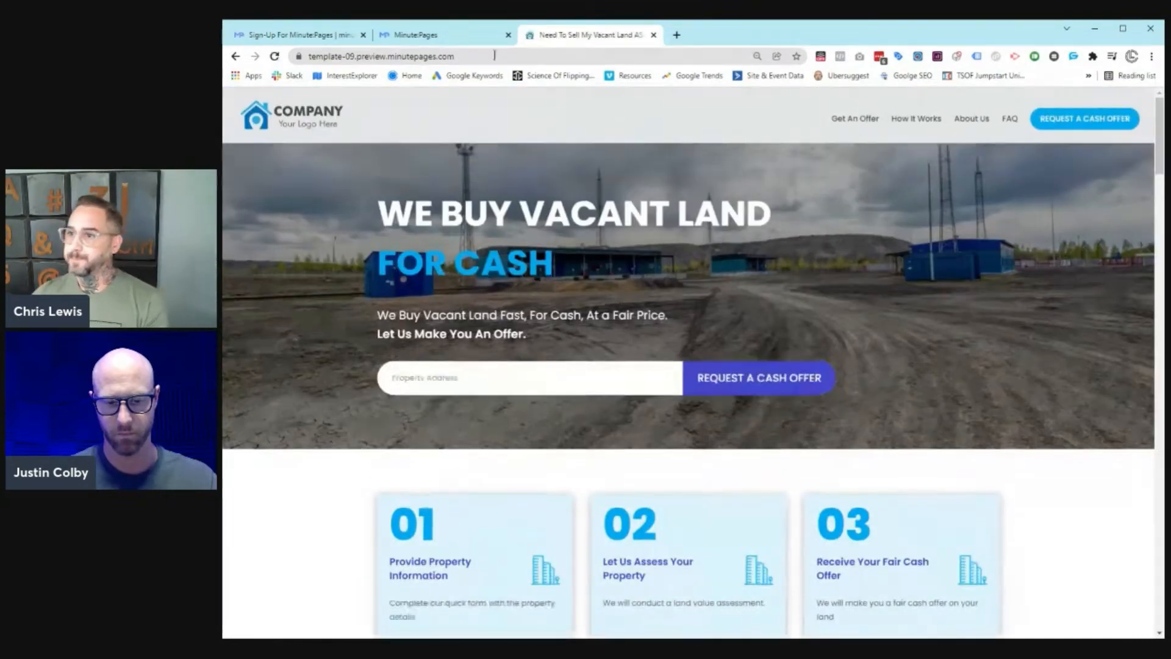
pyautogui.click(456, 34)
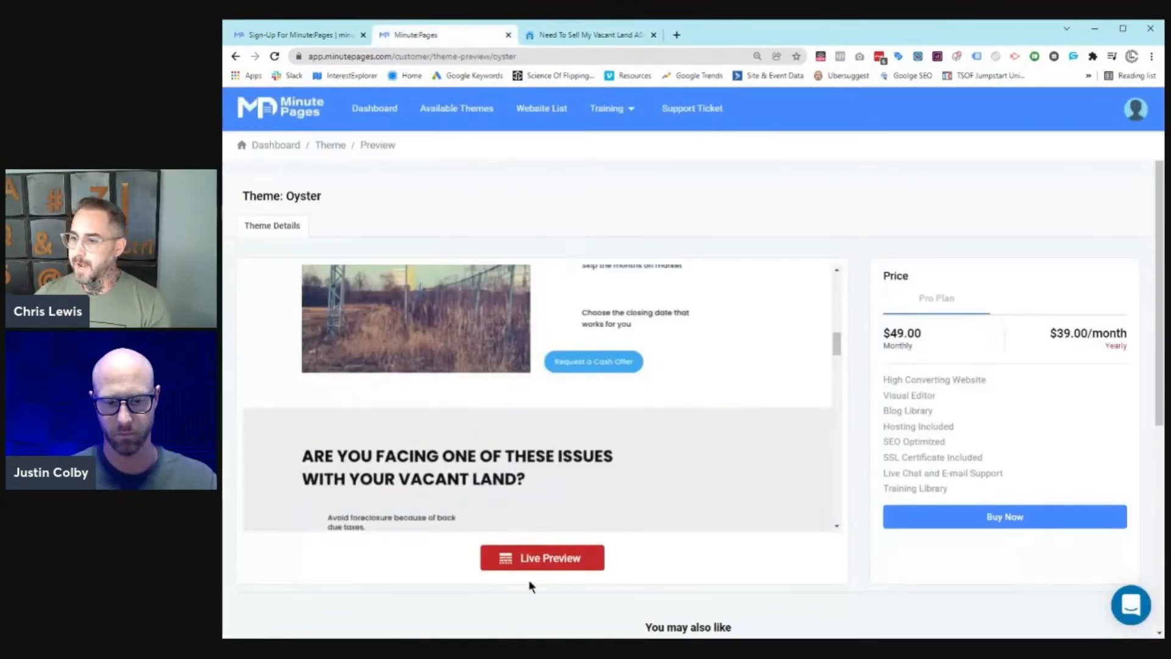
pyautogui.click(1035, 523)
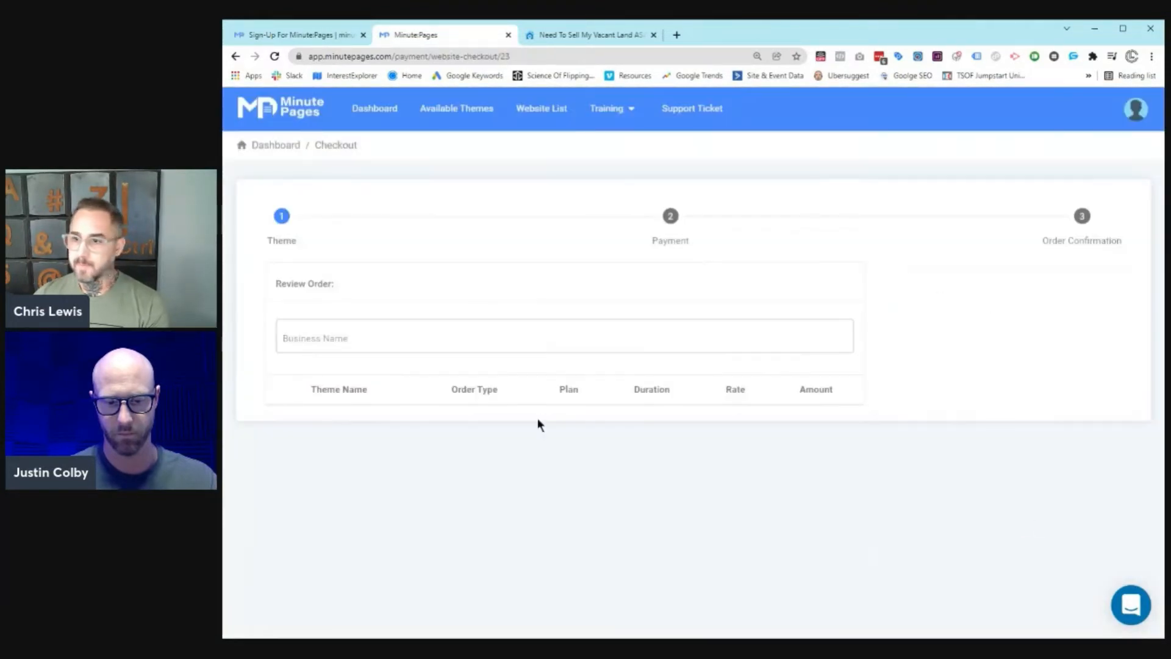
# Step: Enter business name demowebsite, compare annual pricing, keep monthly Pro Plan, and proceed to checkout
pyautogui.click(353, 341)
pyautogui.write('demowebsite')
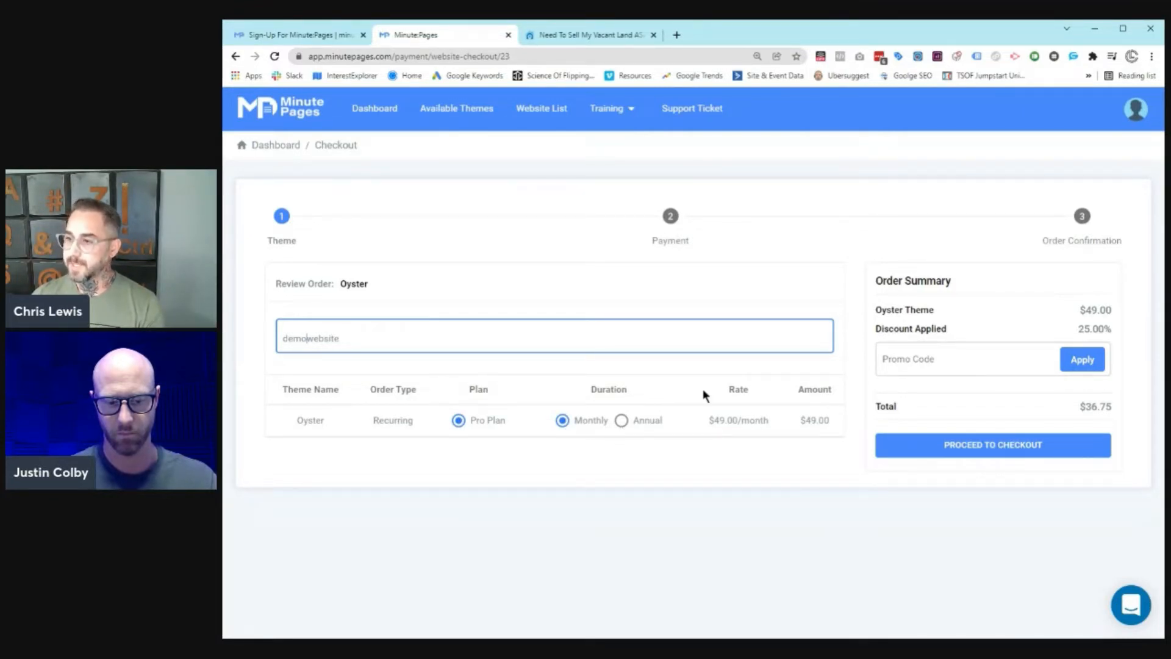
pyautogui.click(620, 421)
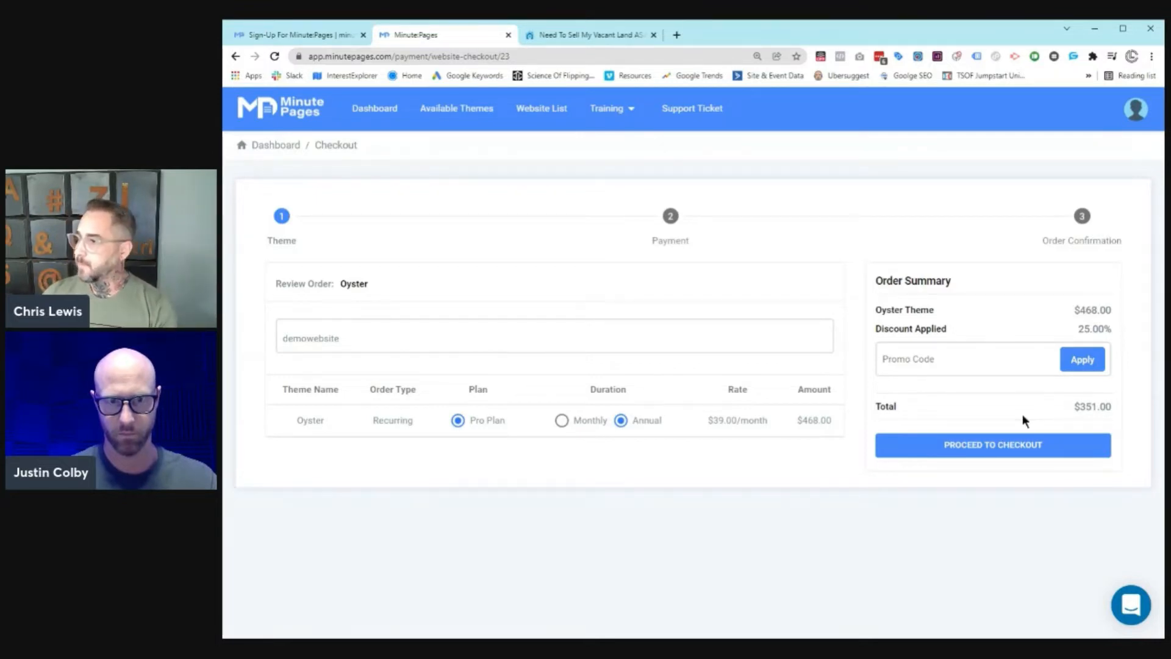
pyautogui.click(561, 421)
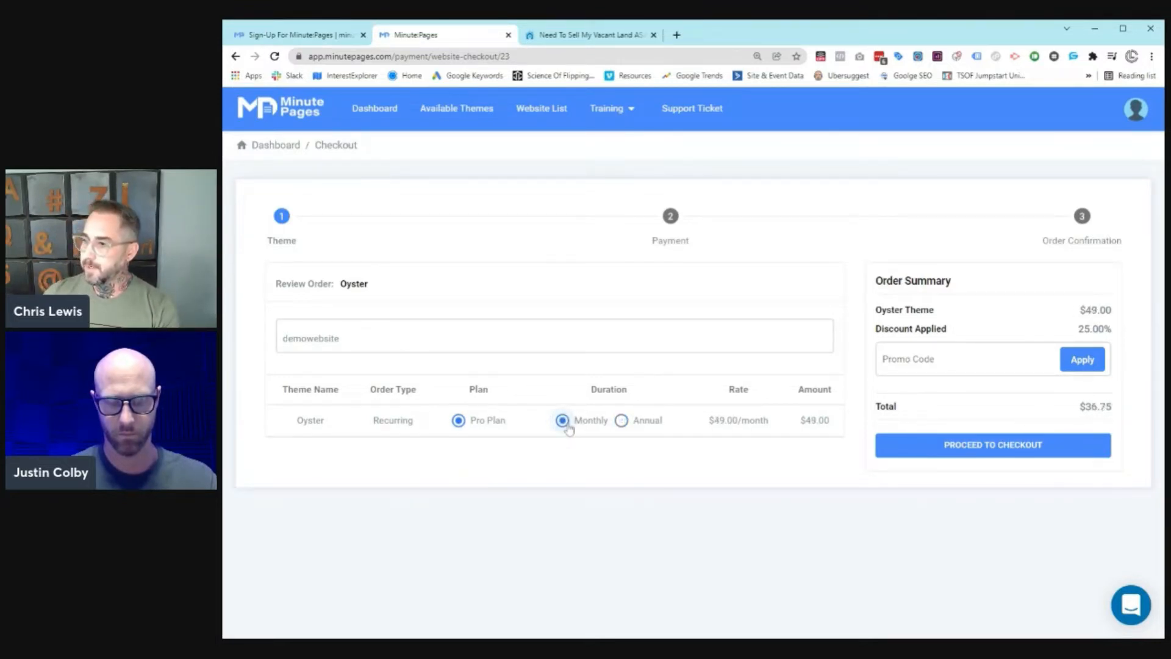
pyautogui.click(987, 449)
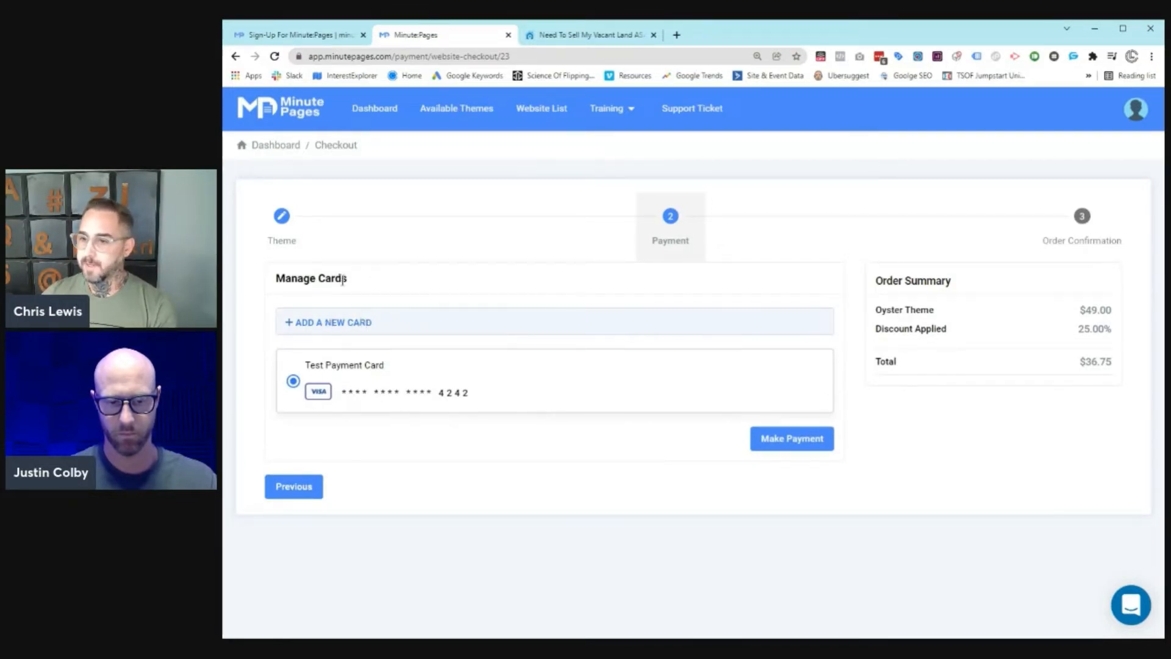
# Step: Pay with the saved test card and view demowebsite's build status on the dashboard
pyautogui.click(804, 446)
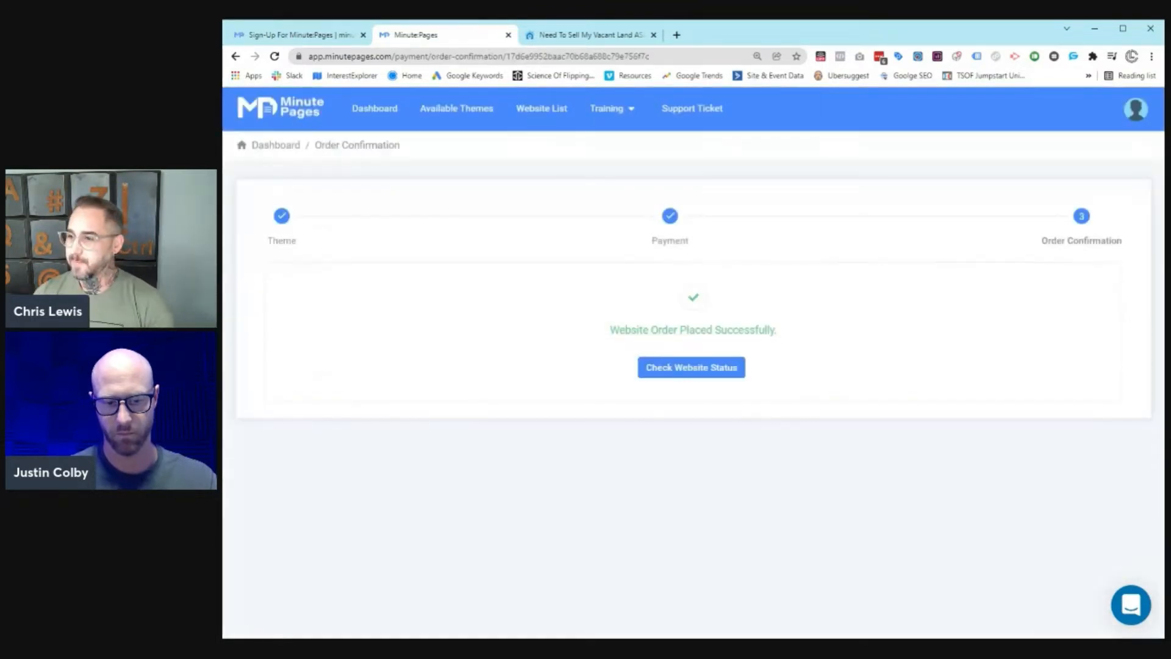
pyautogui.click(702, 371)
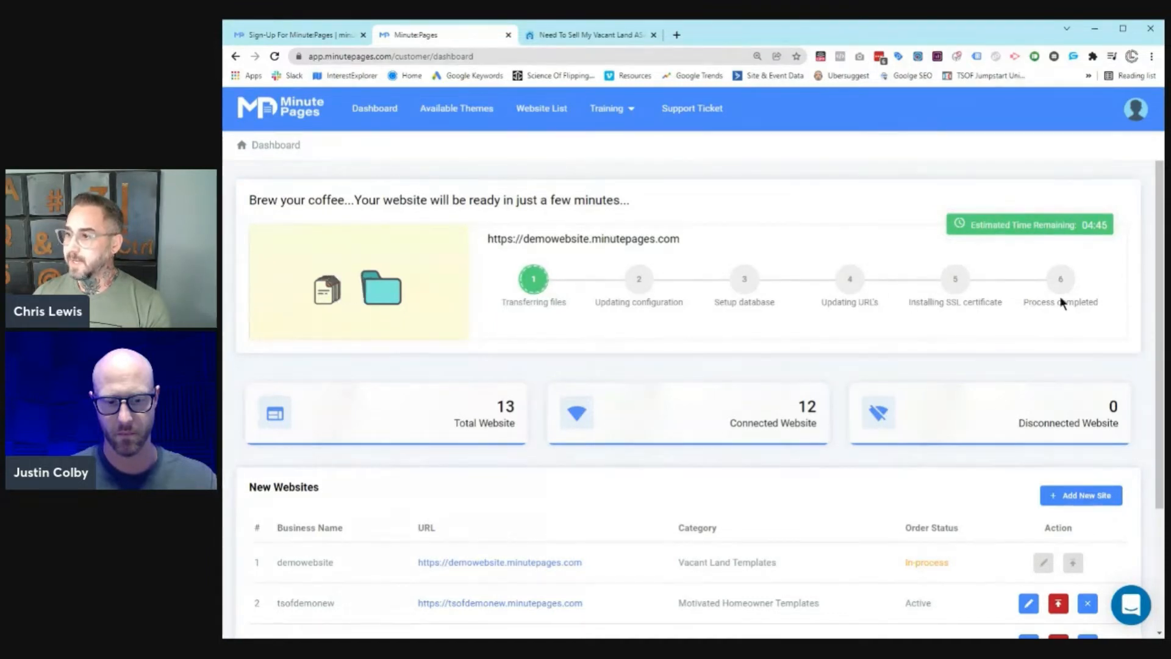
# Step: Scroll to the New Websites table and open Manage Website for tsofdemo
pyautogui.scroll(-3, 1050, 299)
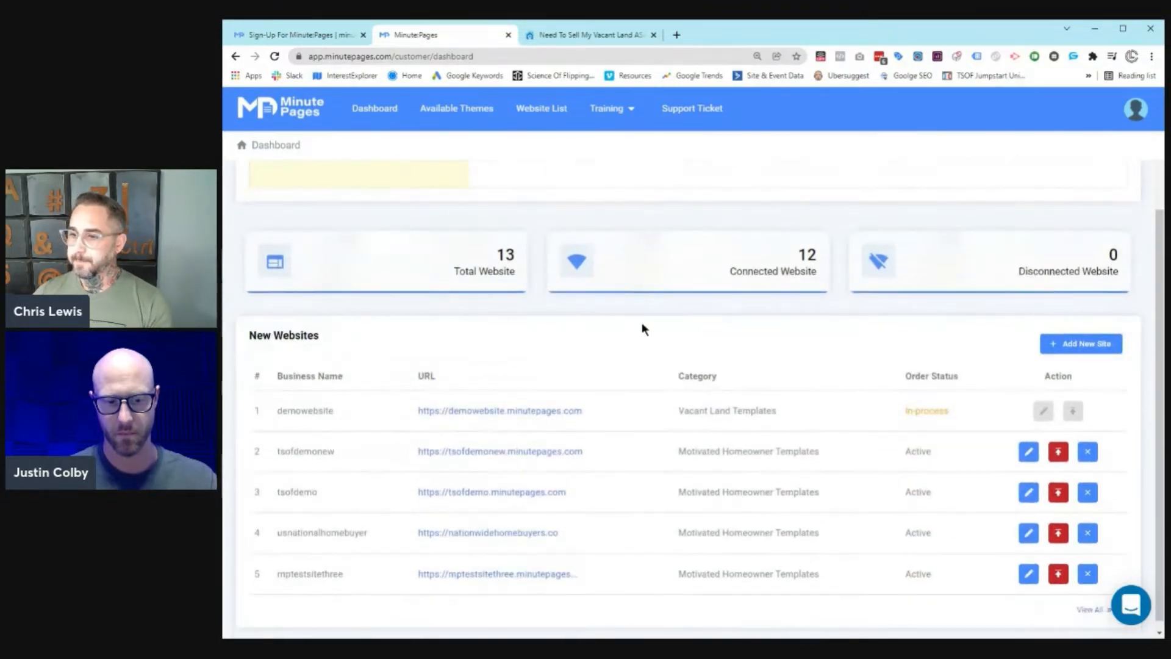
pyautogui.scroll(-1, 586, 433)
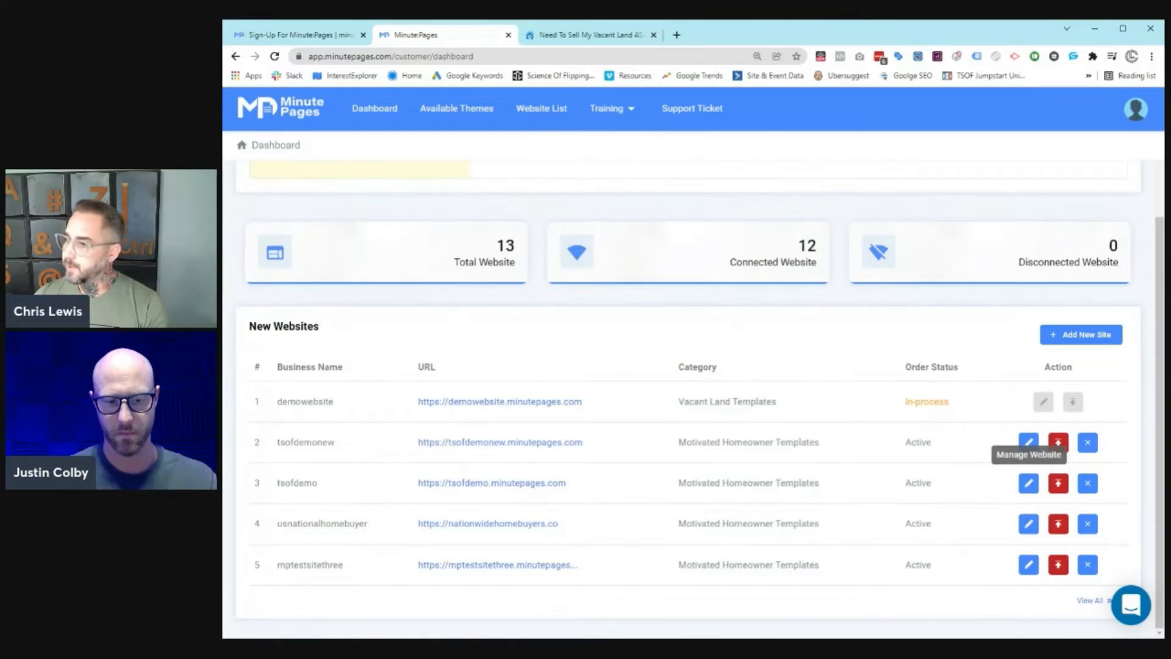
pyautogui.click(1028, 483)
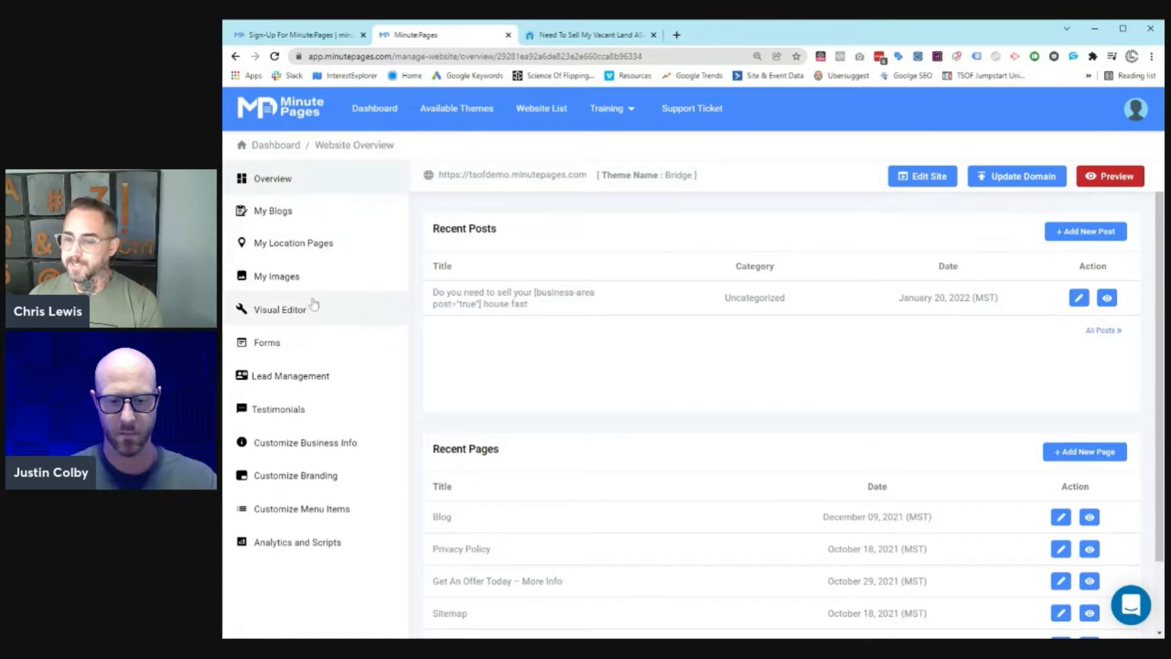
# Step: Open the site in the visual page builder and scroll through the landing page
pyautogui.click(293, 312)
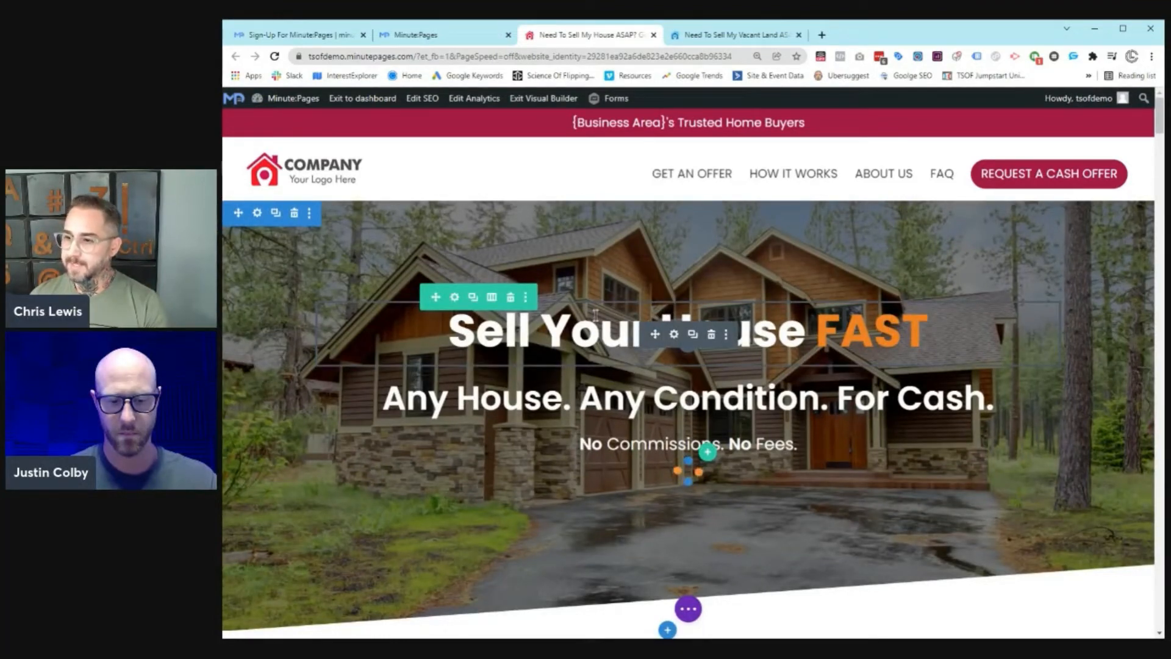
pyautogui.scroll(-2, 597, 314)
pyautogui.scroll(-3, 596, 315)
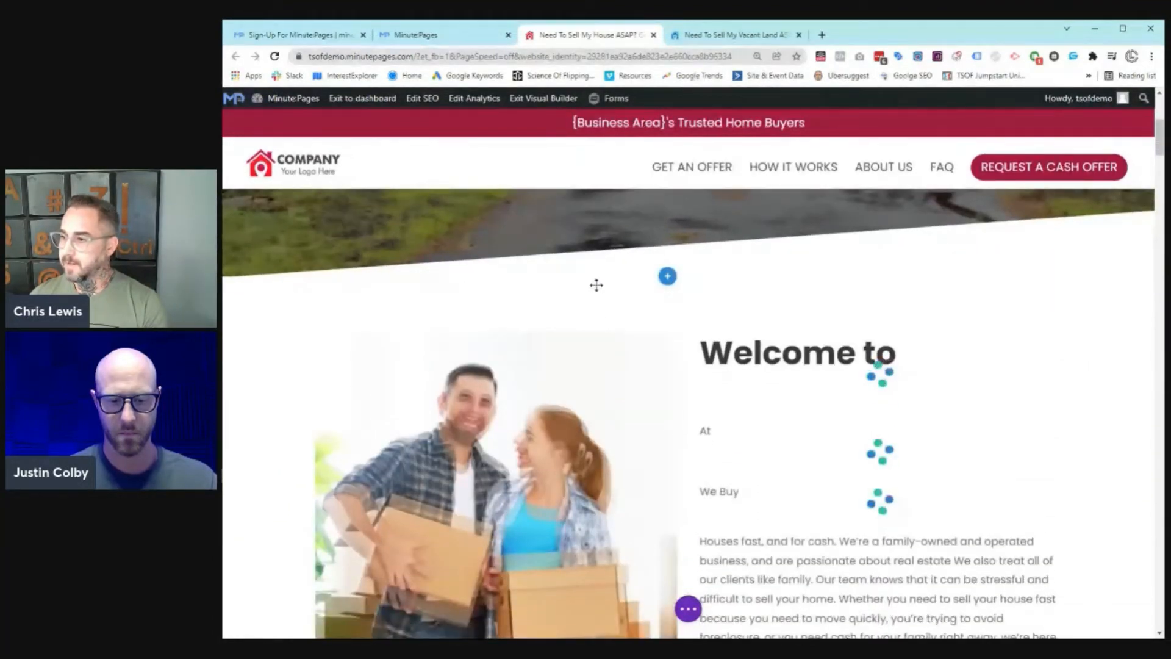
pyautogui.scroll(-8, 755, 401)
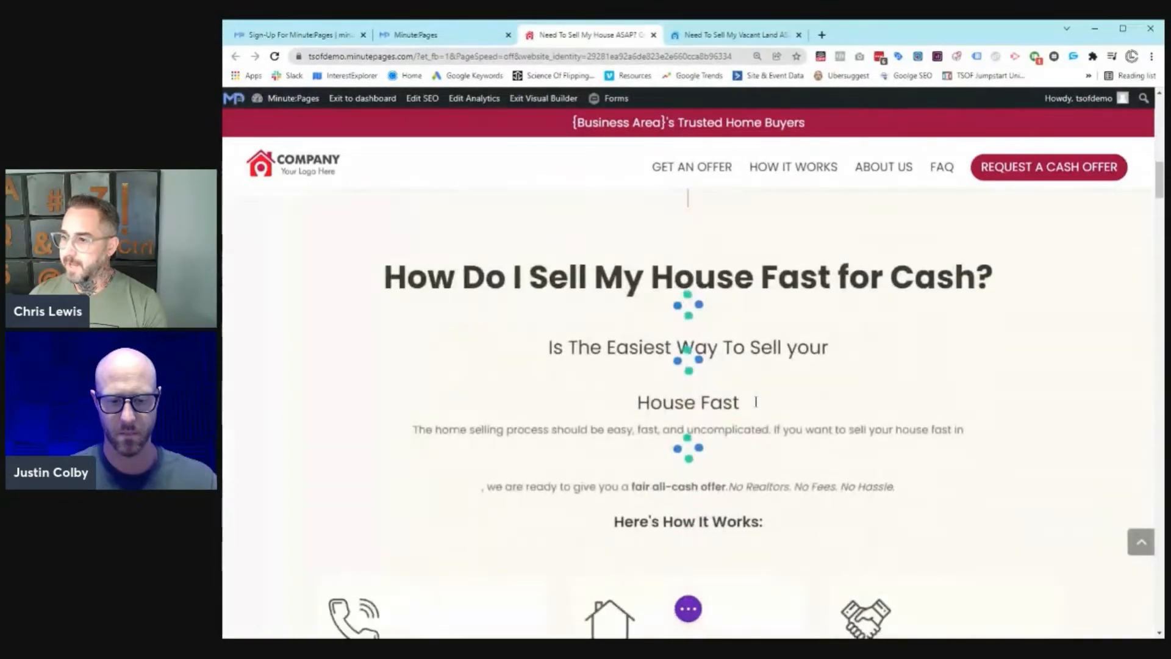
pyautogui.scroll(2, 755, 402)
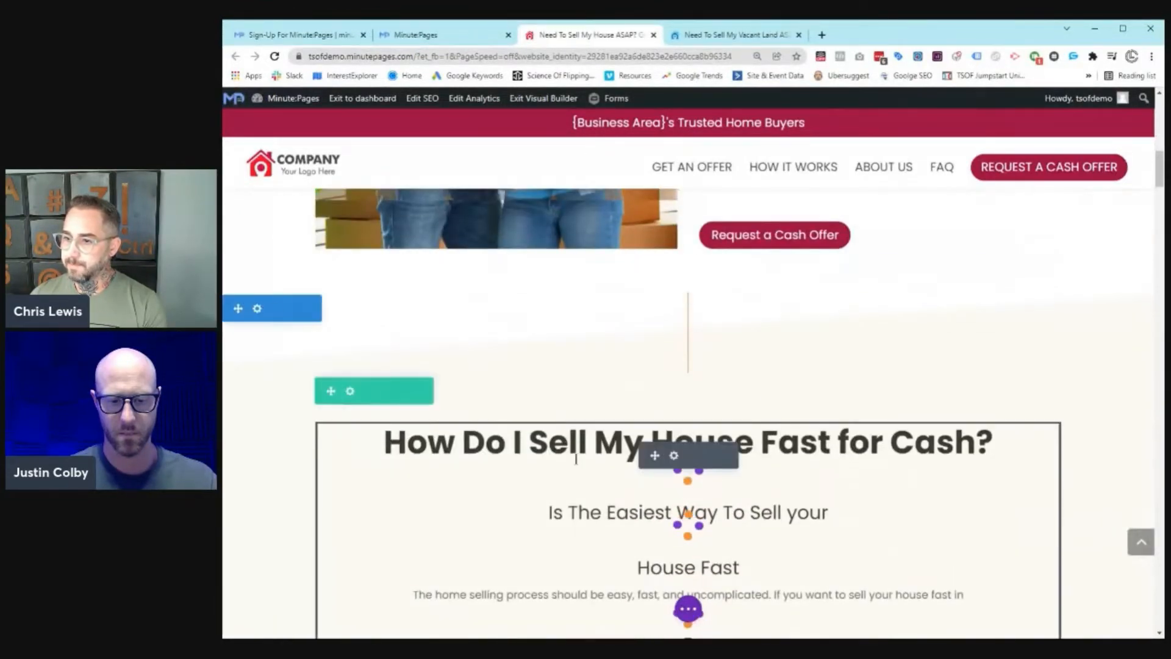
pyautogui.scroll(-1, 466, 440)
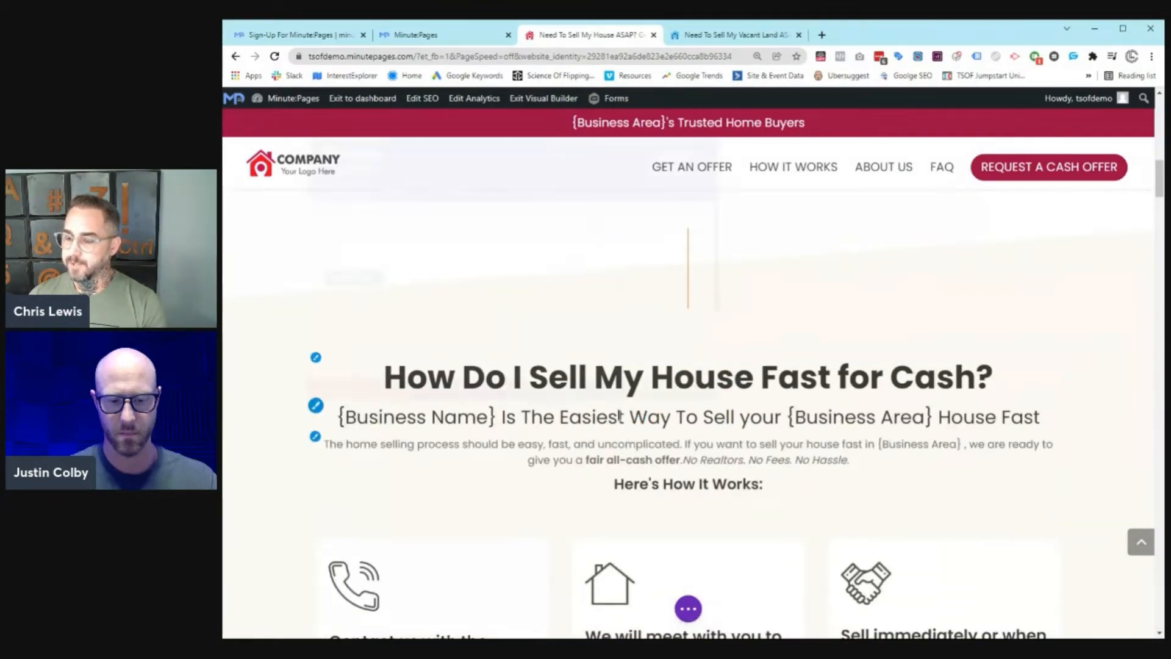
# Step: Open the heading text block's settings and edit mode, then leave it unchanged
pyautogui.click(525, 403)
pyautogui.scroll(-2, 493, 381)
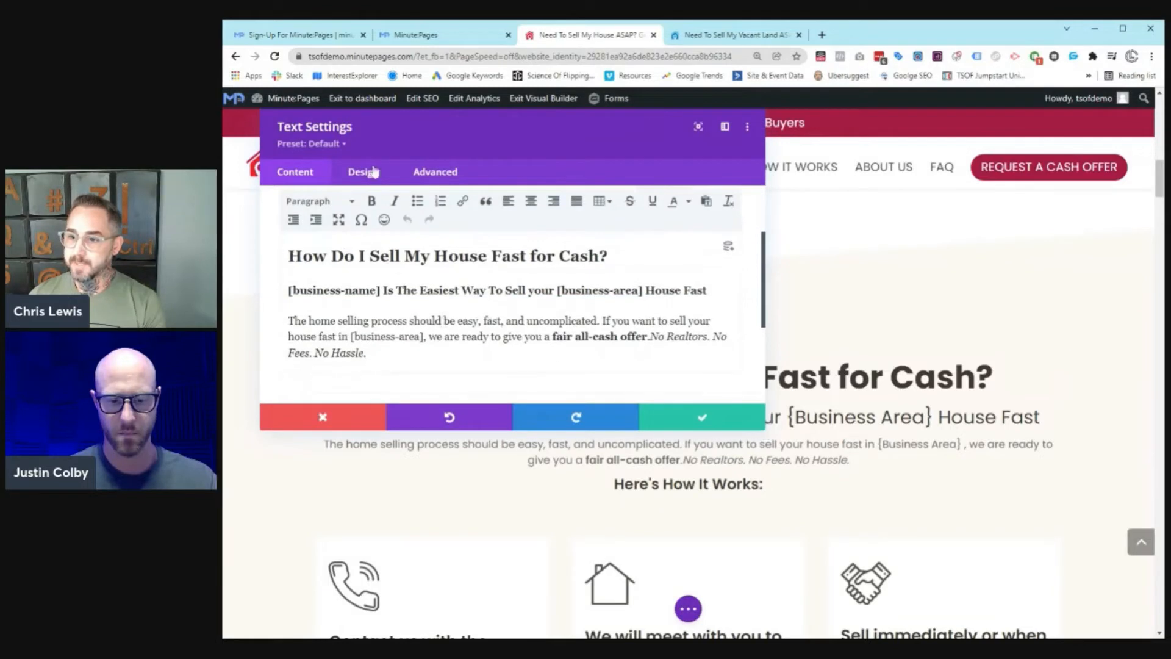
pyautogui.click(335, 416)
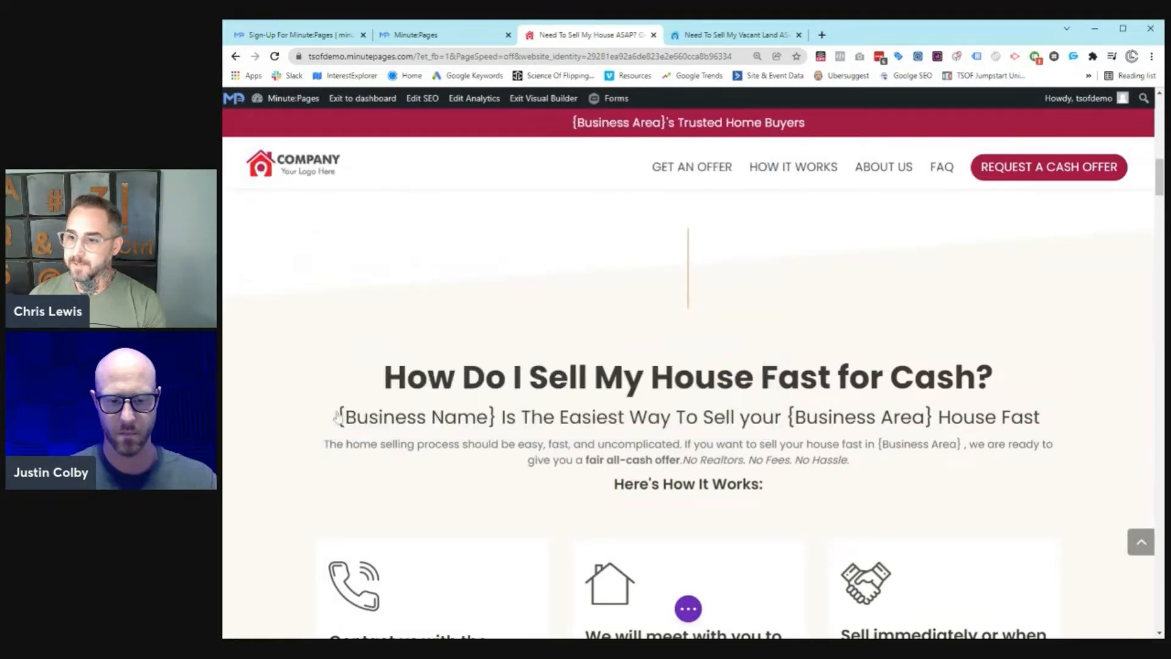
pyautogui.click(522, 378)
pyautogui.hotkey('ctrl', 'a')
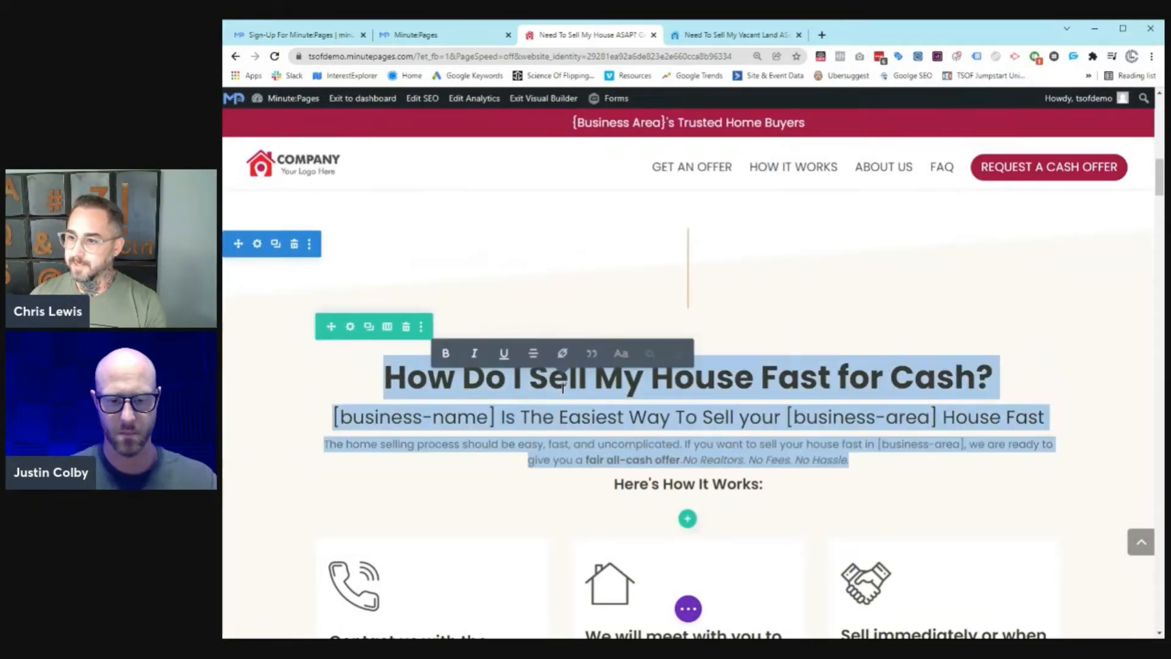
pyautogui.scroll(-2, 753, 487)
pyautogui.click(726, 419)
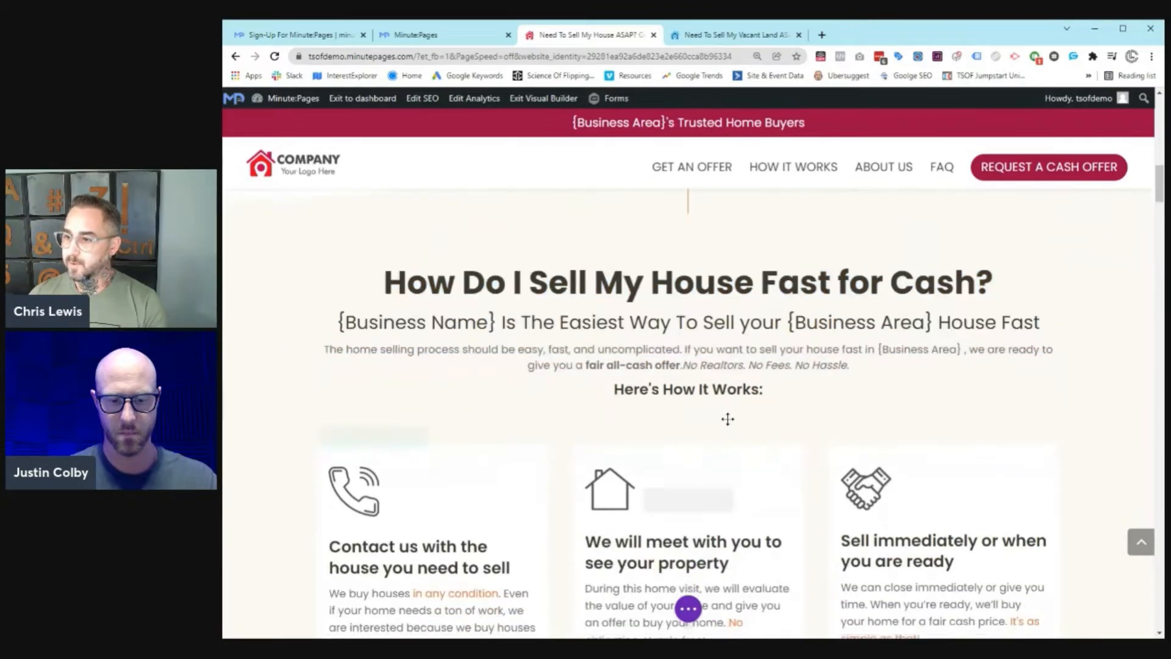
# Step: Scroll over the page again, then close the builder tab to return to the dashboard
pyautogui.scroll(-9, 687, 225)
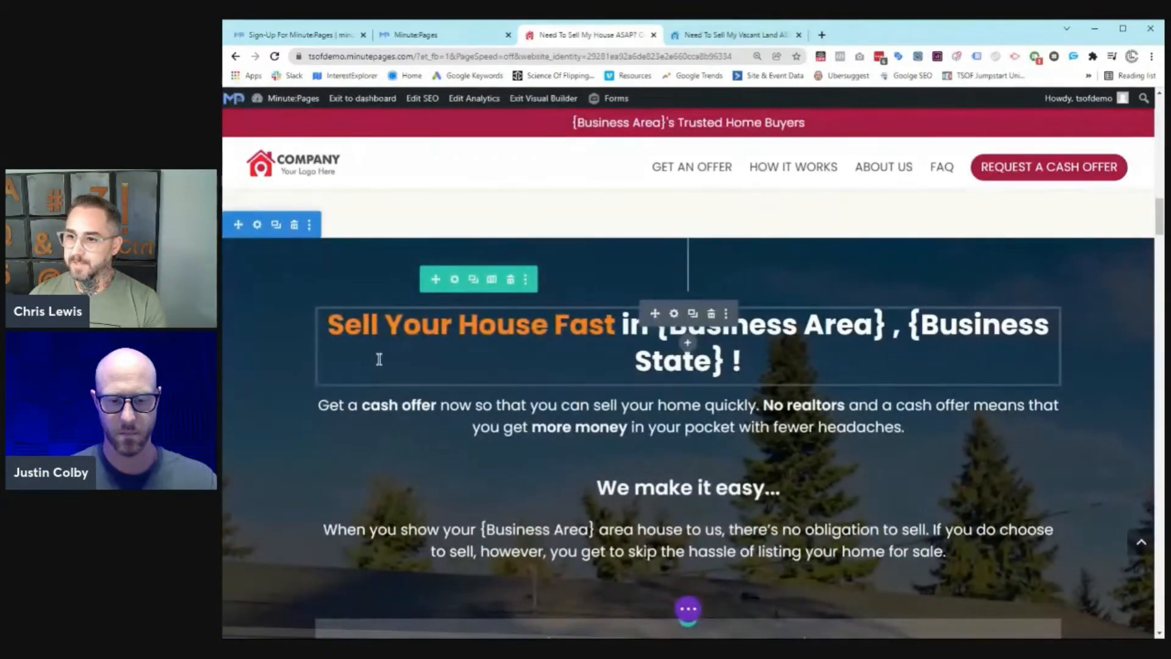
pyautogui.scroll(4, 472, 407)
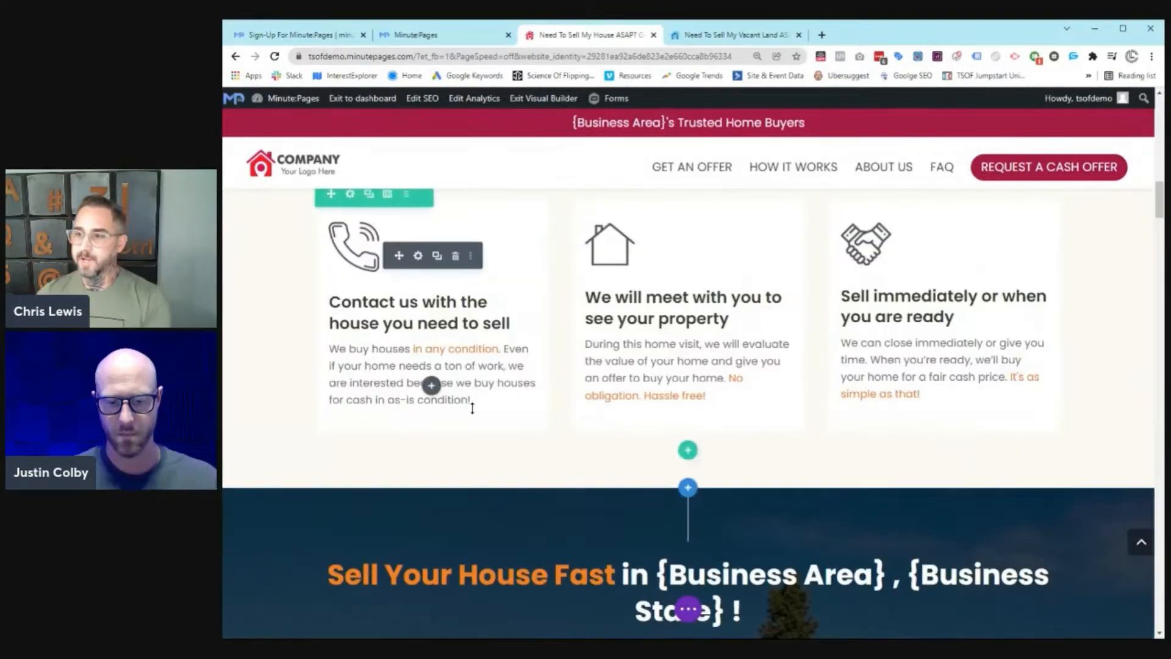
pyautogui.scroll(3, 472, 408)
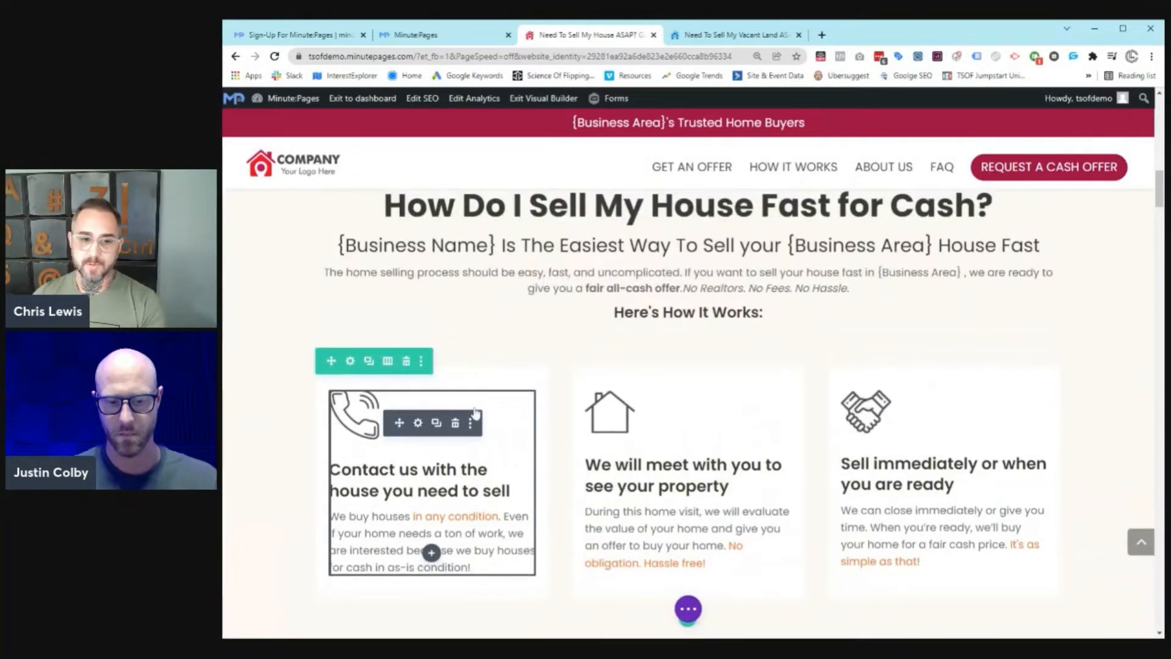
pyautogui.scroll(-5, 530, 367)
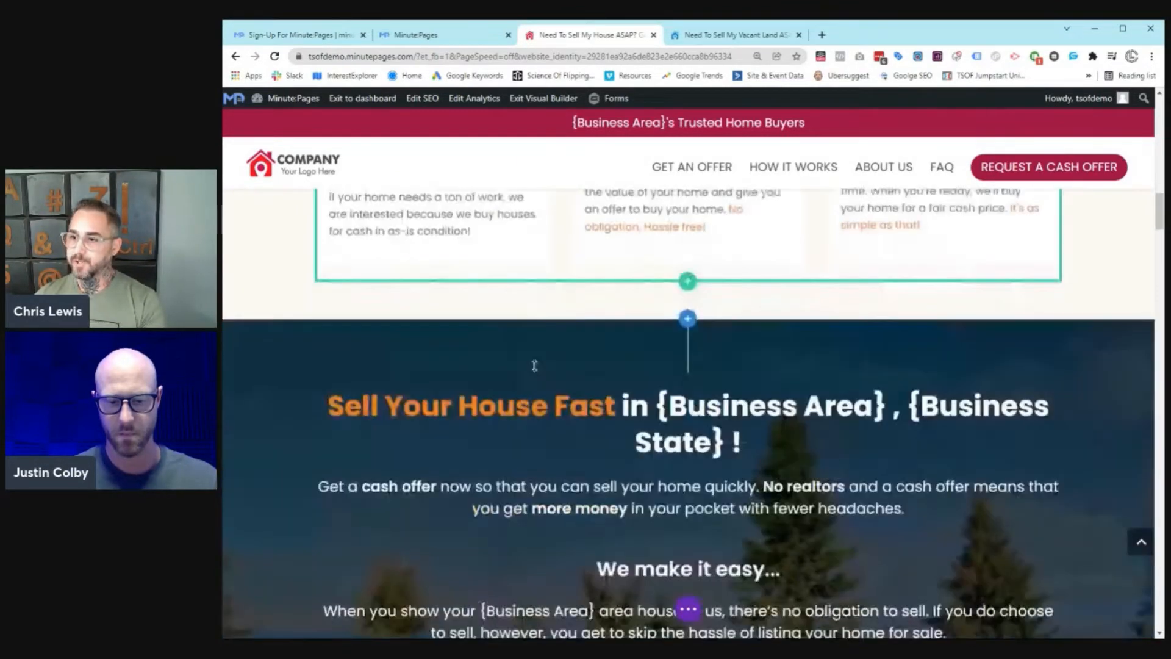
pyautogui.scroll(-17, 534, 365)
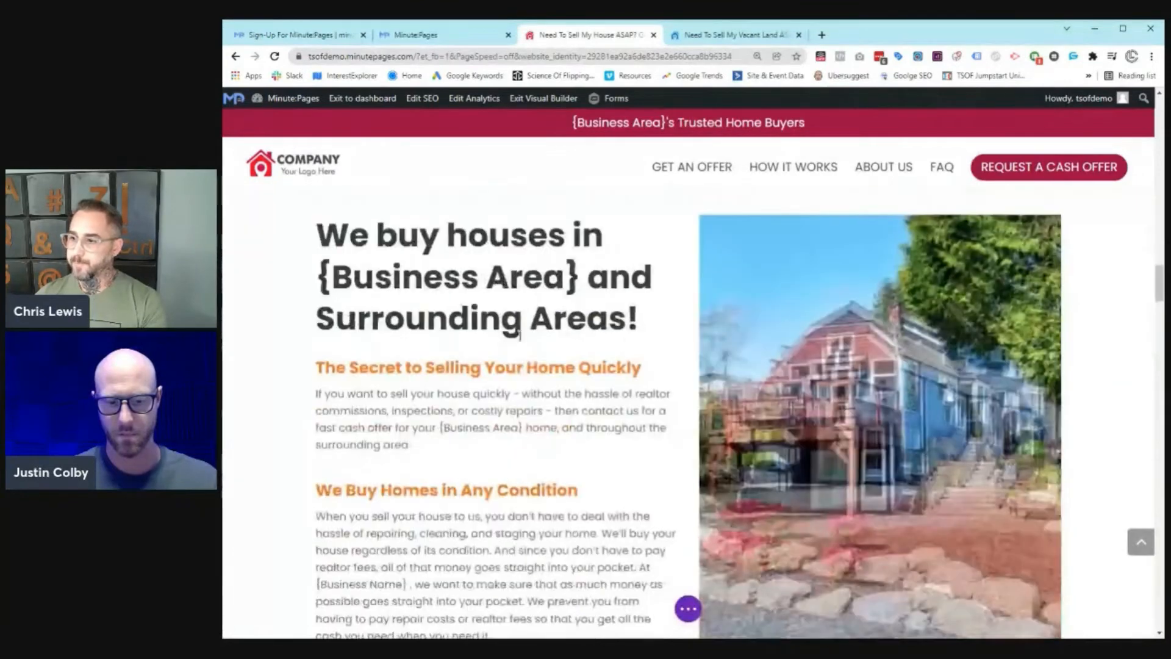
pyautogui.scroll(4, 520, 335)
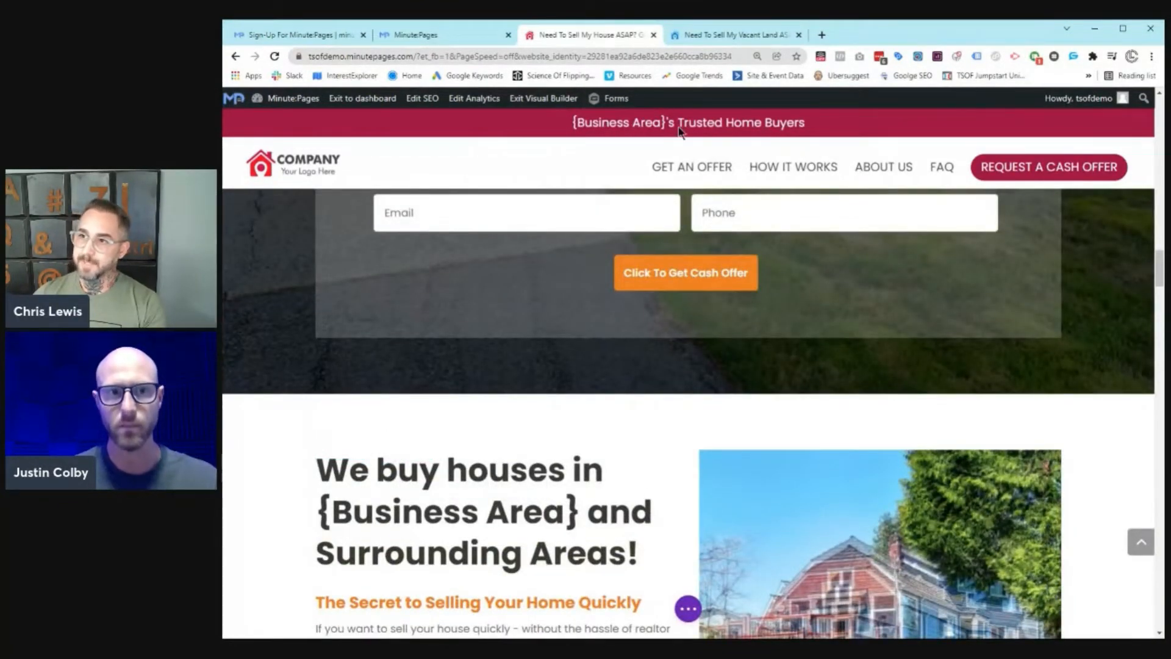
pyautogui.click(653, 35)
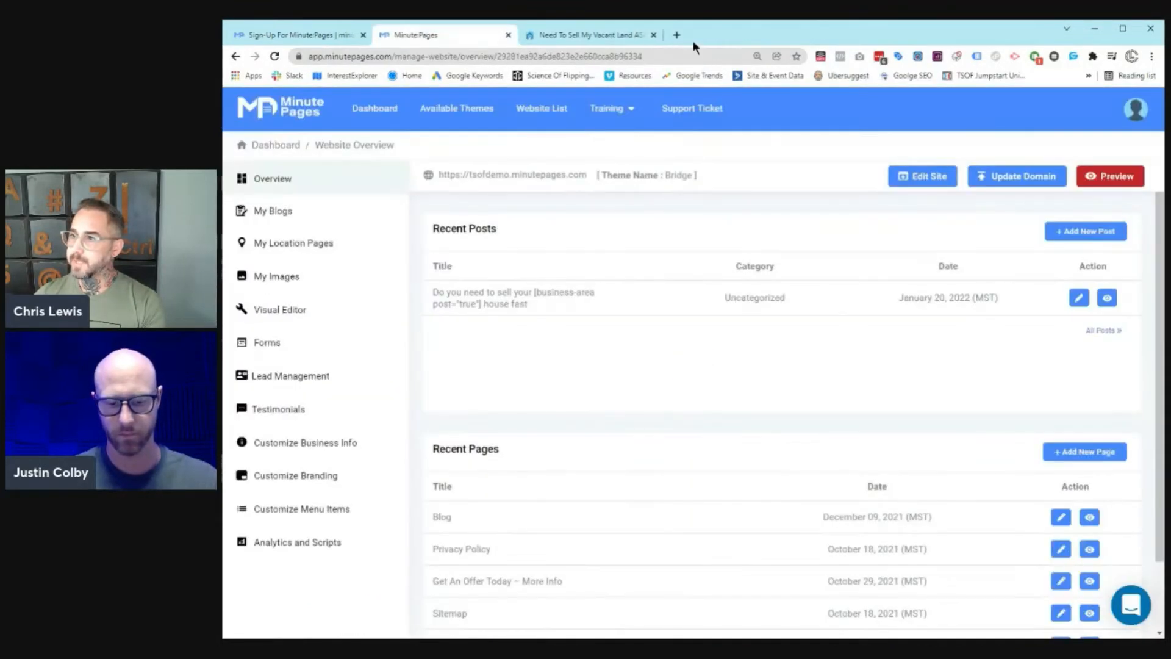
# Step: Glance at the vacant-land tab, close it, and open Customize Branding for the site
pyautogui.click(619, 37)
pyautogui.click(653, 35)
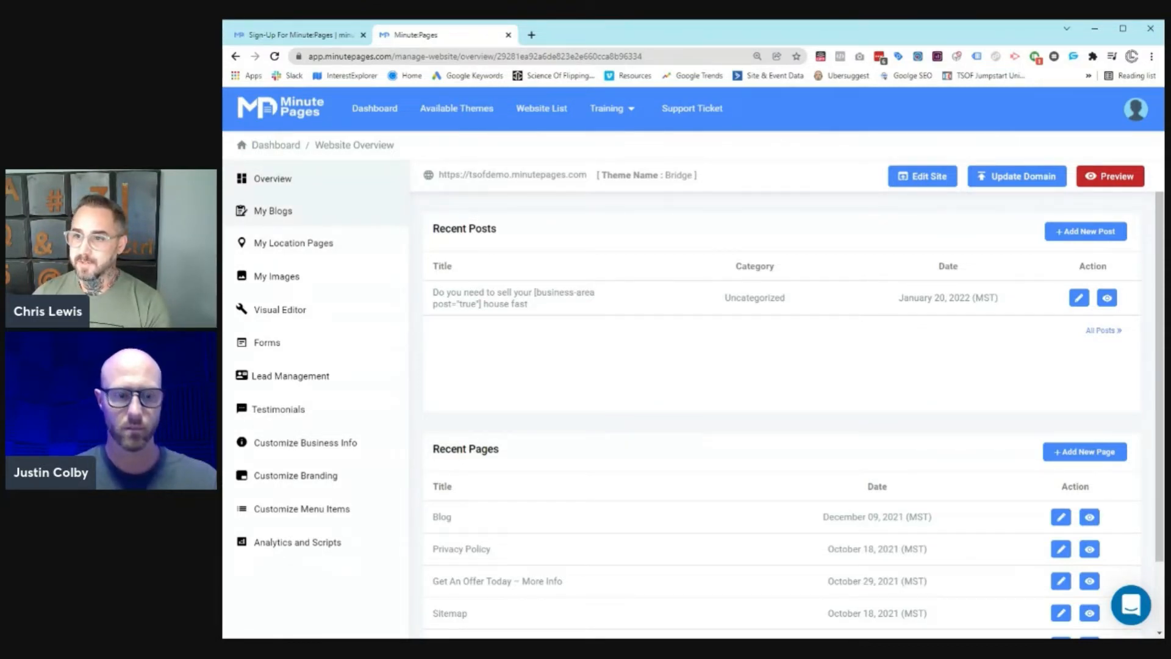
pyautogui.click(321, 479)
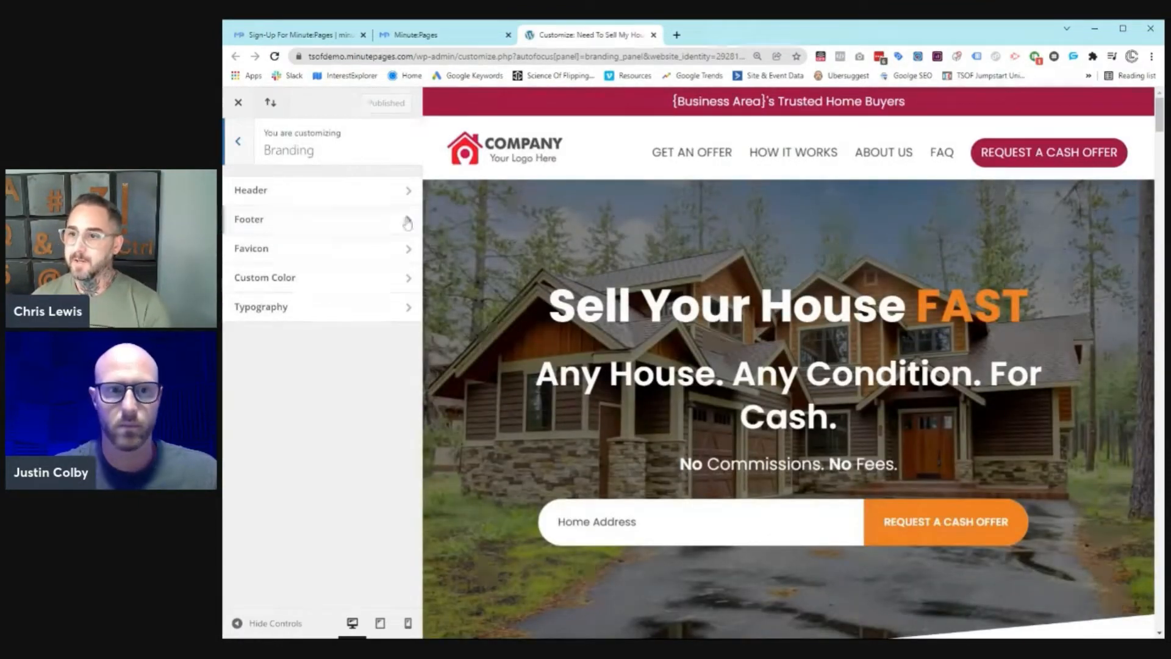
# Step: Upload the-higher-offer.png and choose it as the header logo image
pyautogui.click(348, 194)
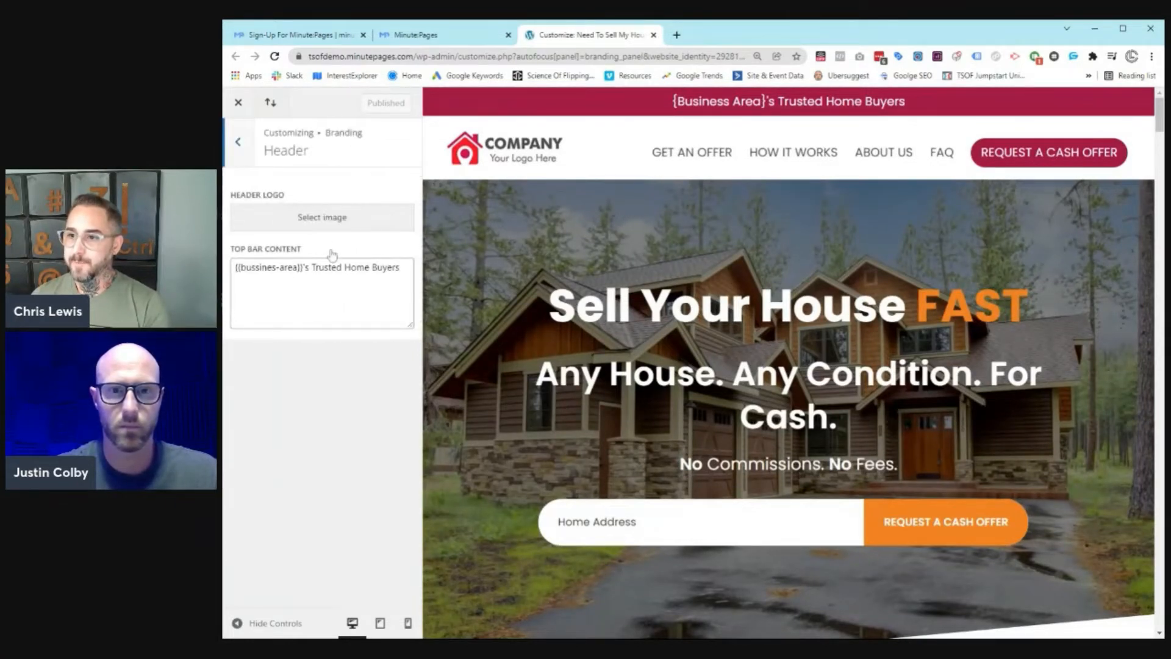
pyautogui.click(317, 218)
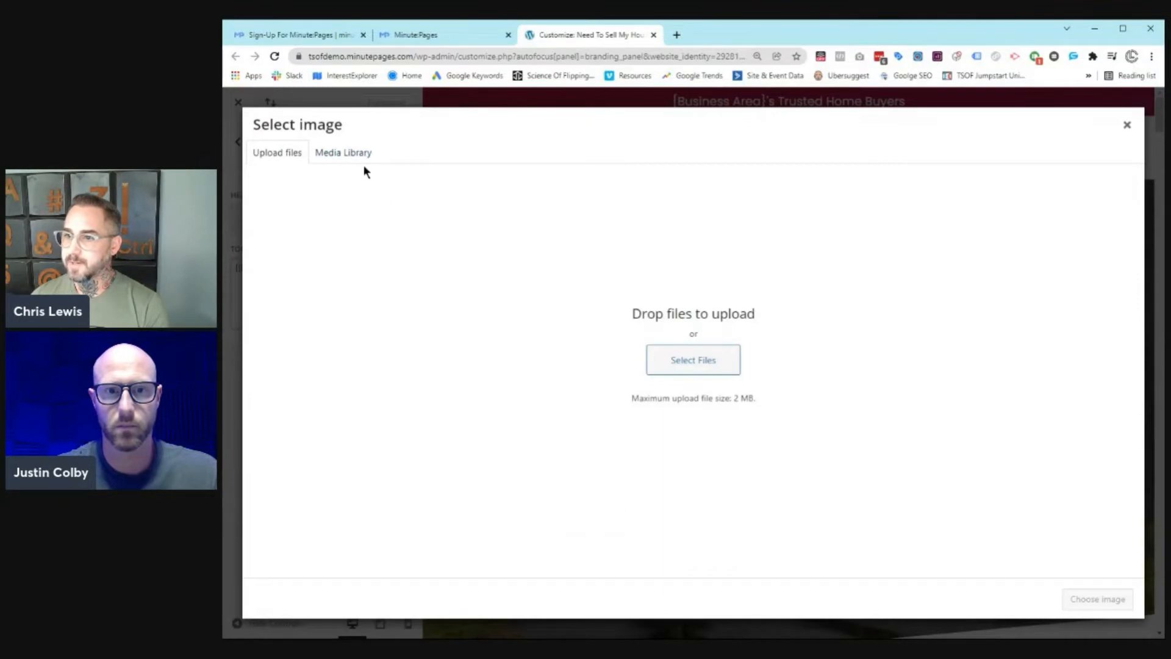
pyautogui.click(703, 360)
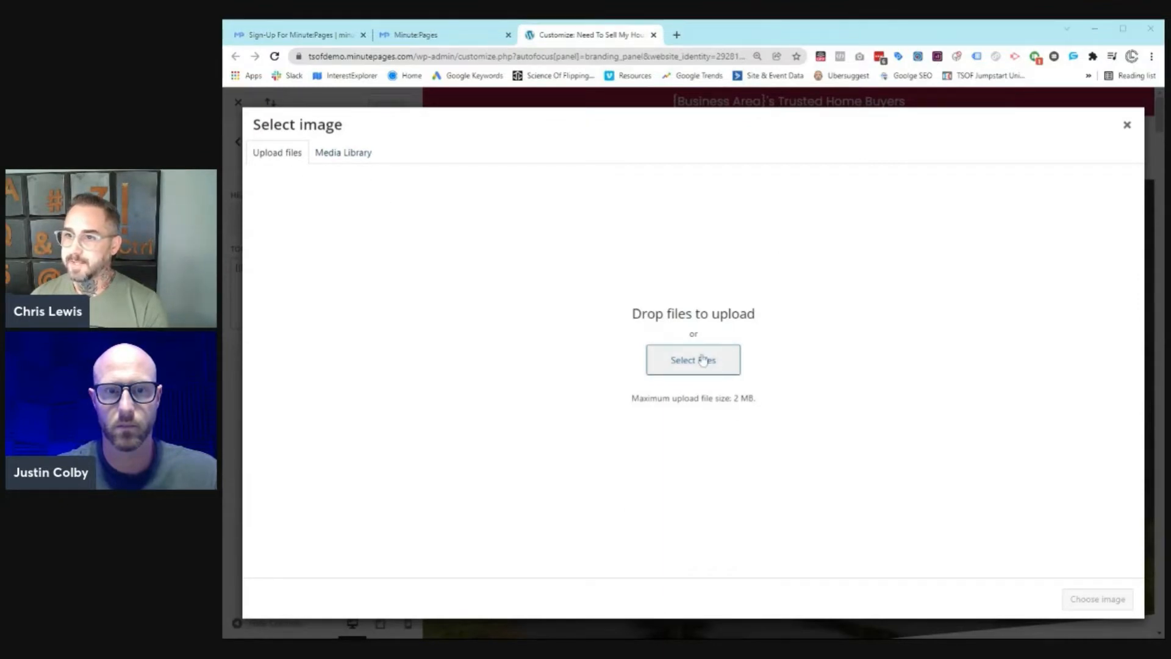
pyautogui.doubleClick(628, 393)
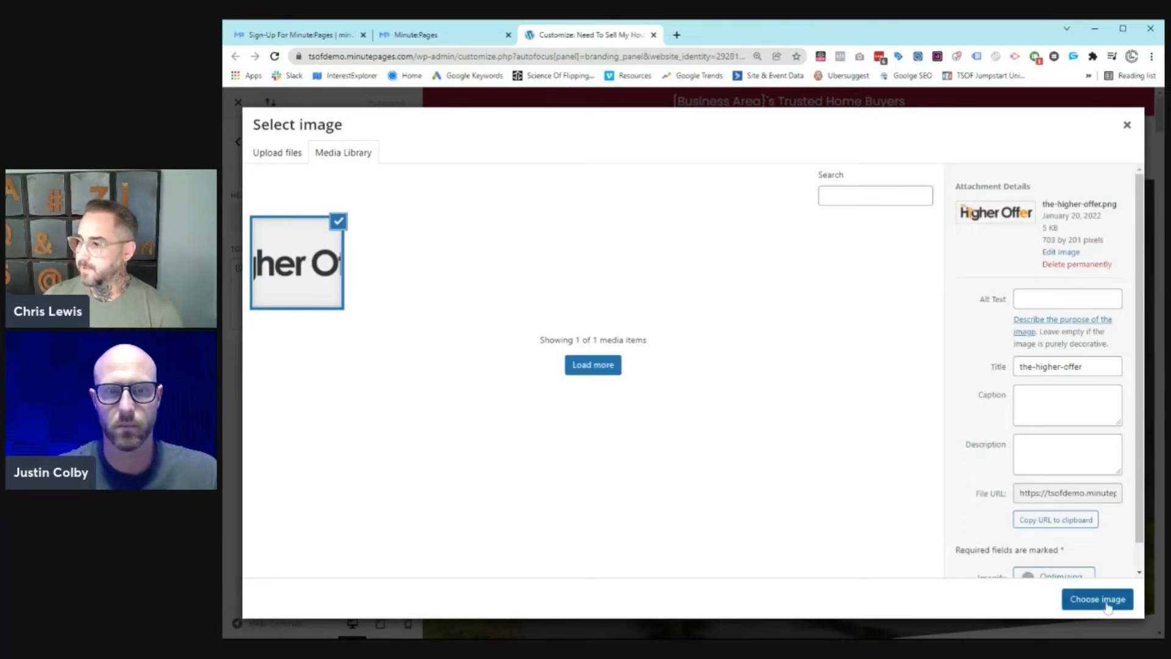
pyautogui.click(1097, 599)
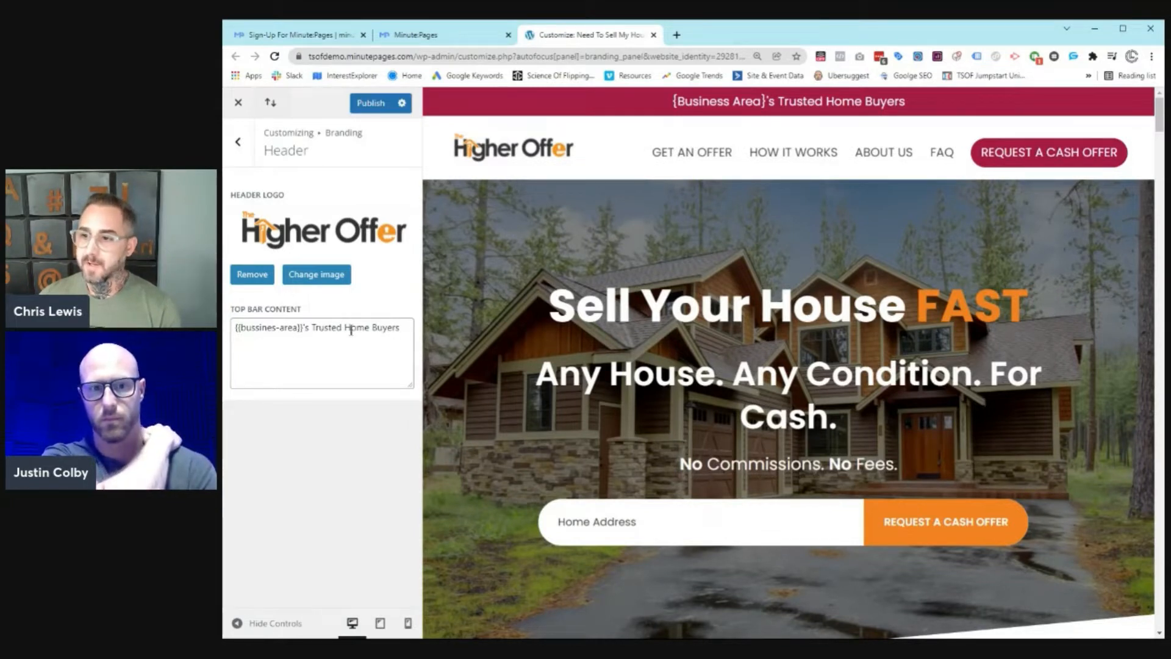
# Step: Insert 'Most' before 'Trusted' in the Top Bar Content and publish the branding changes
pyautogui.click(317, 327)
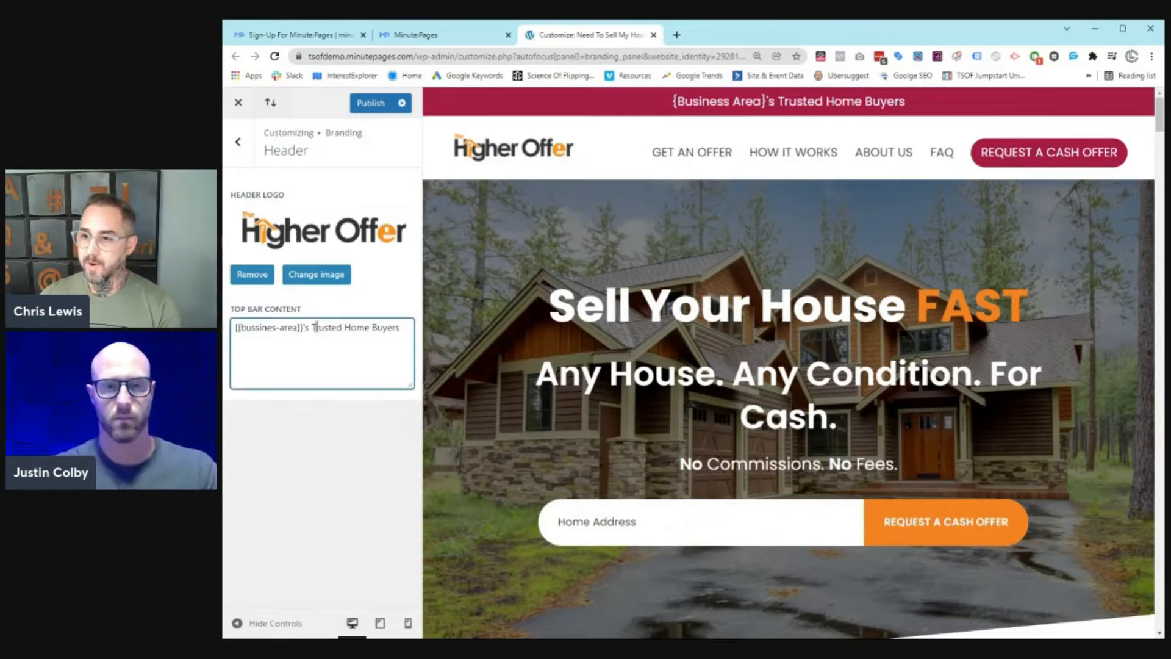
pyautogui.write('Most')
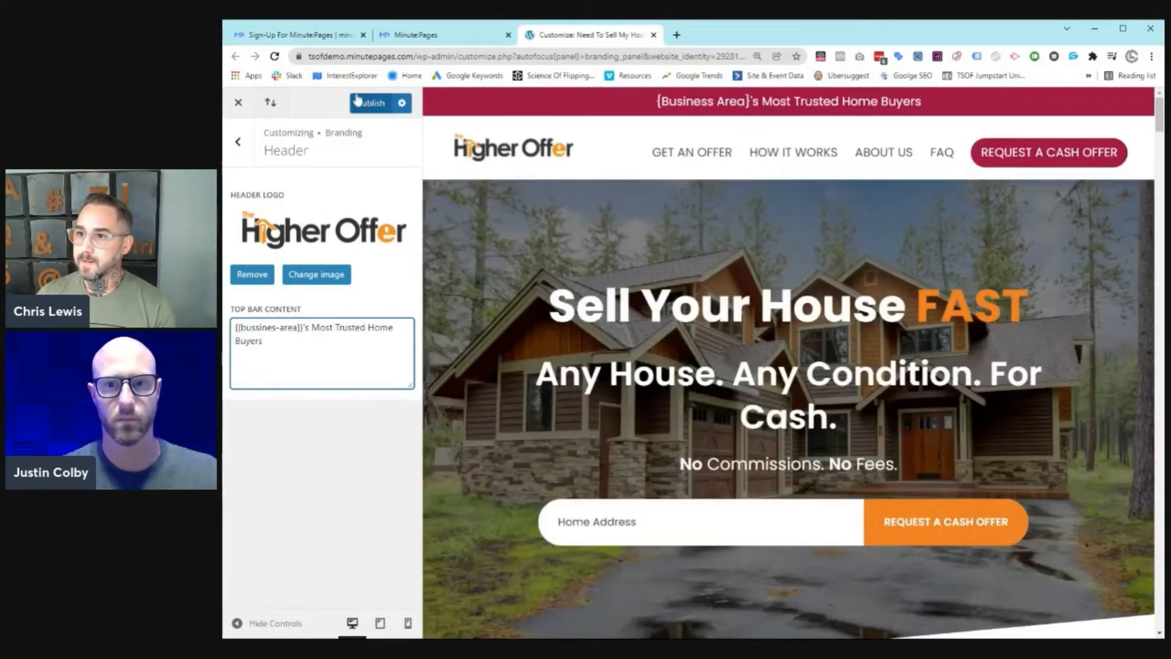
pyautogui.click(383, 105)
pyautogui.click(383, 105)
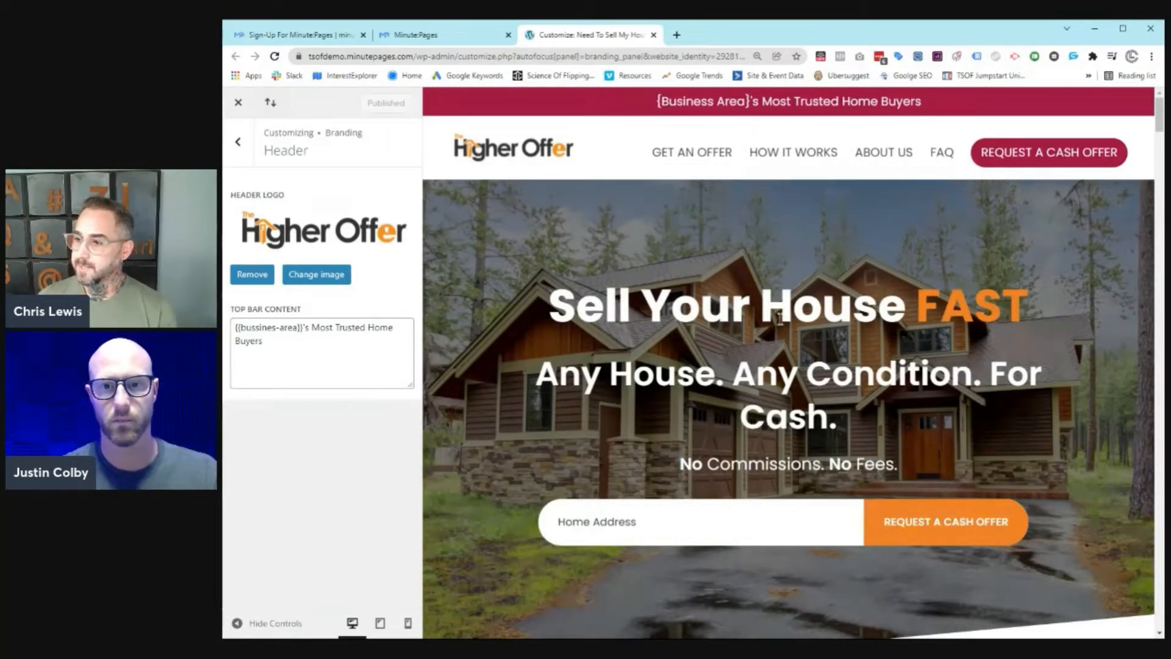
# Step: Scroll the preview, clear a stray text selection, and return to the branding settings list
pyautogui.scroll(-7, 779, 318)
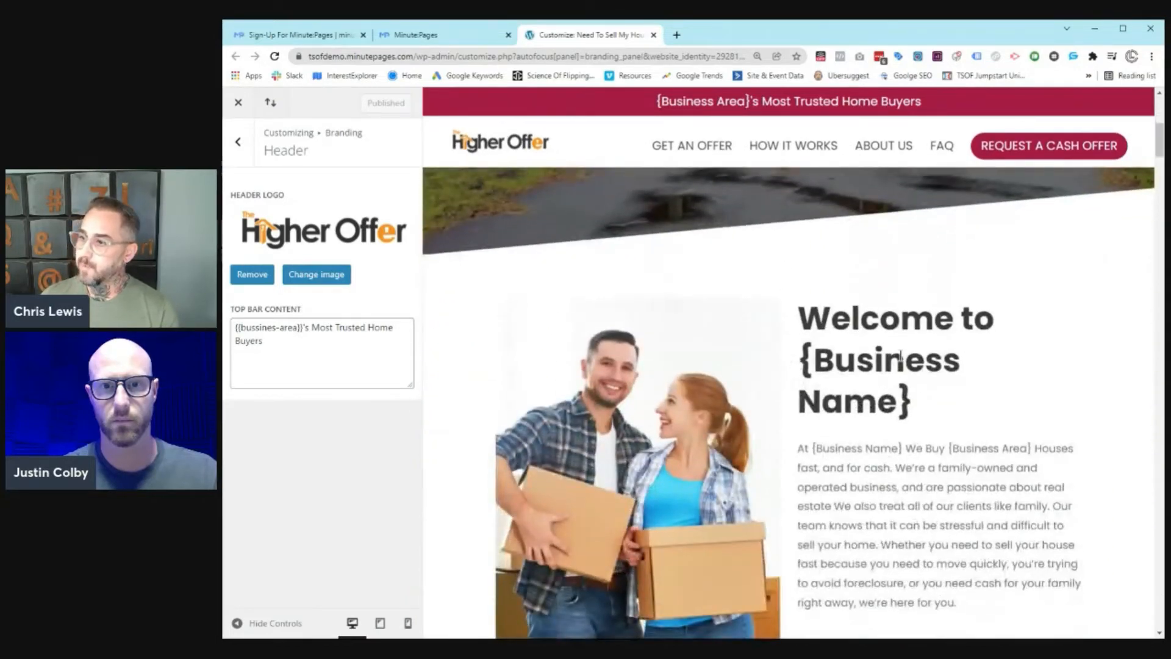
pyautogui.moveTo(798, 355); pyautogui.dragTo(968, 421)
pyautogui.click(969, 422)
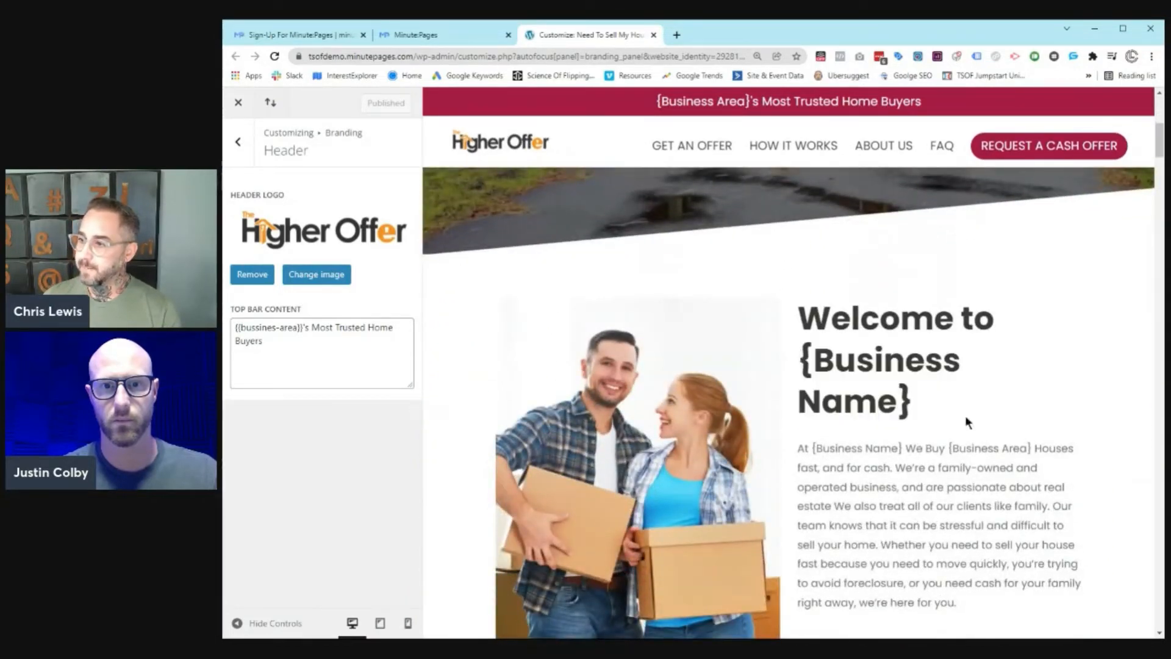
pyautogui.scroll(-2, 969, 421)
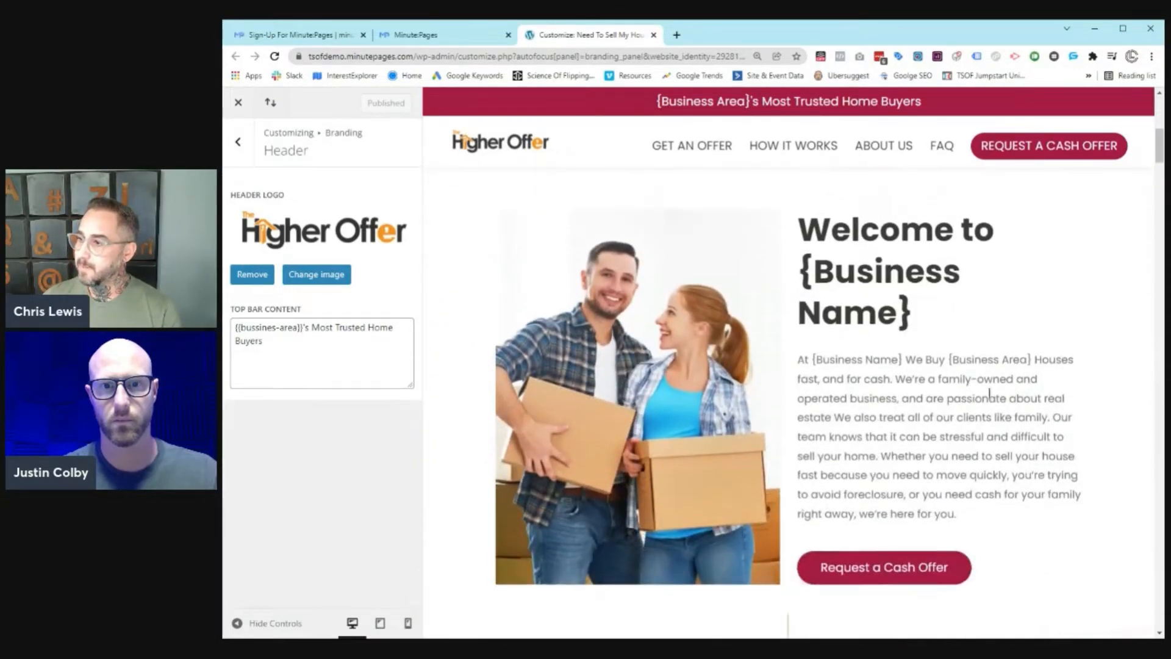
pyautogui.click(238, 141)
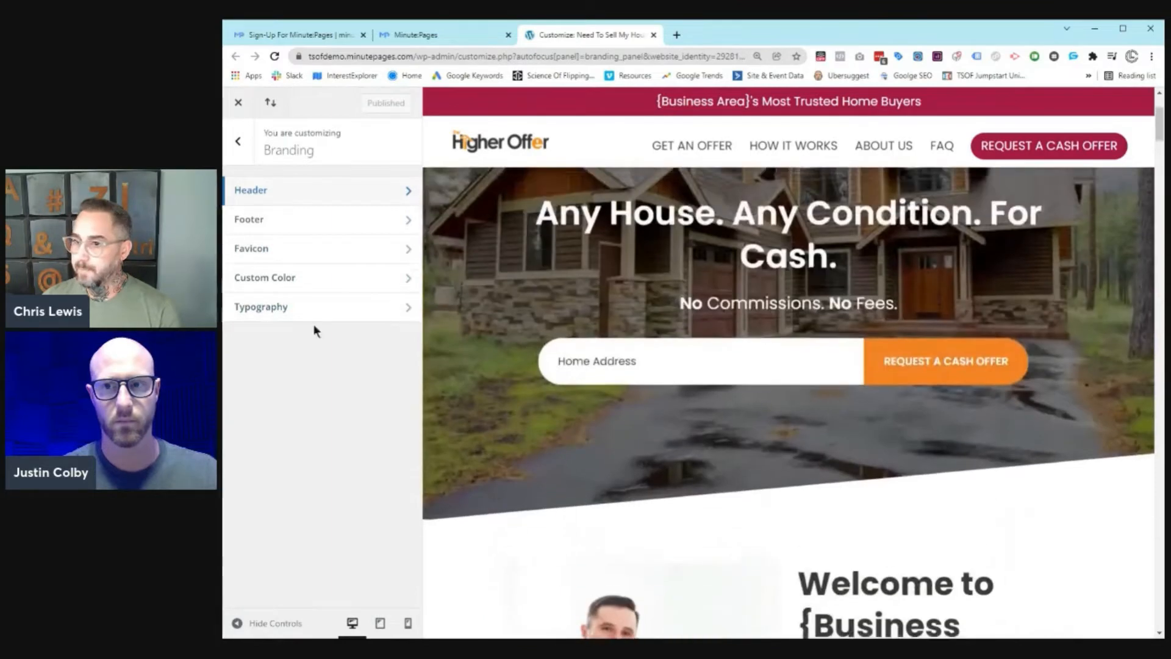
# Step: Try custom colours: purple #3e20c1 as secondary and yellow #e5d520 as primary
pyautogui.click(315, 285)
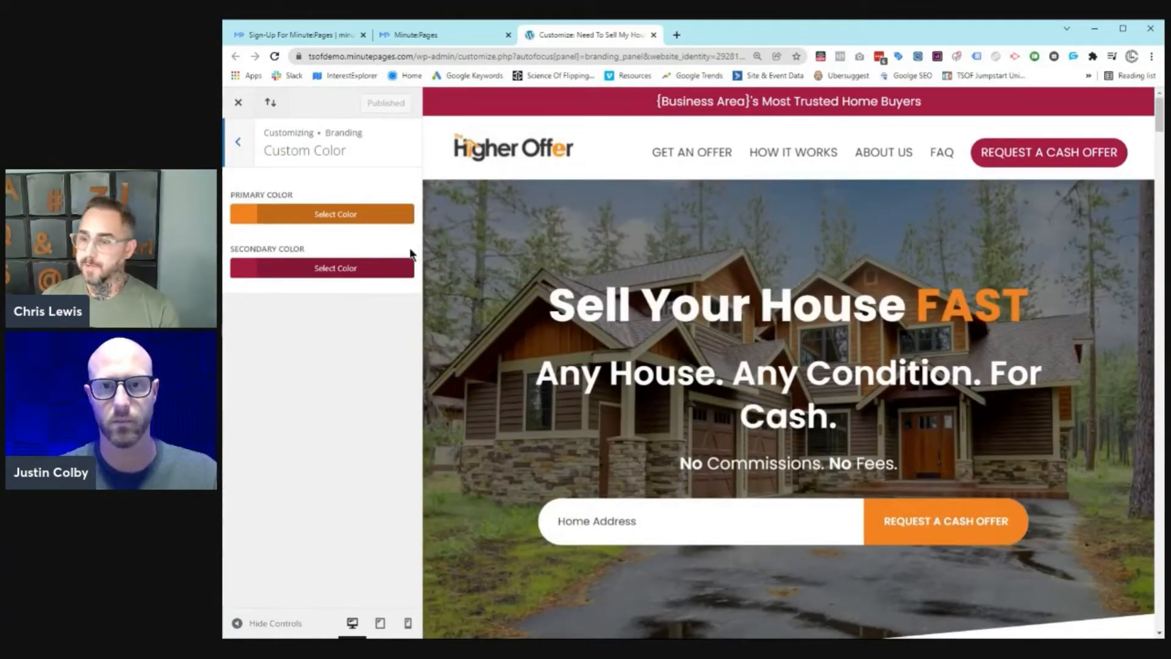
pyautogui.click(335, 269)
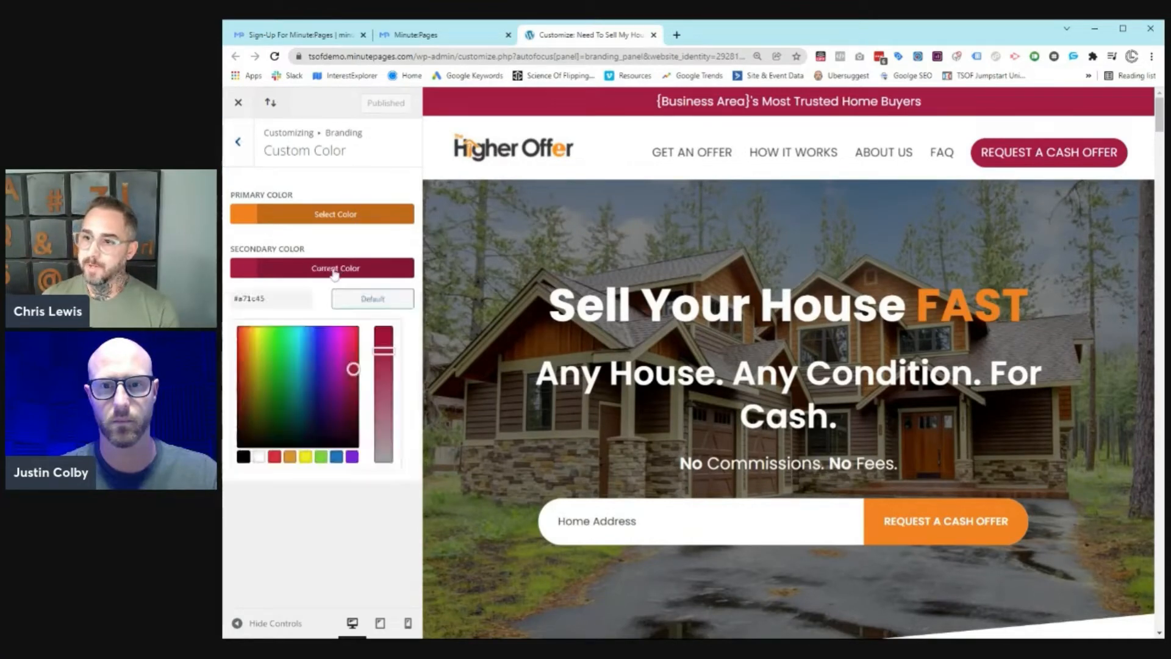
pyautogui.moveTo(352, 366); pyautogui.dragTo(322, 355)
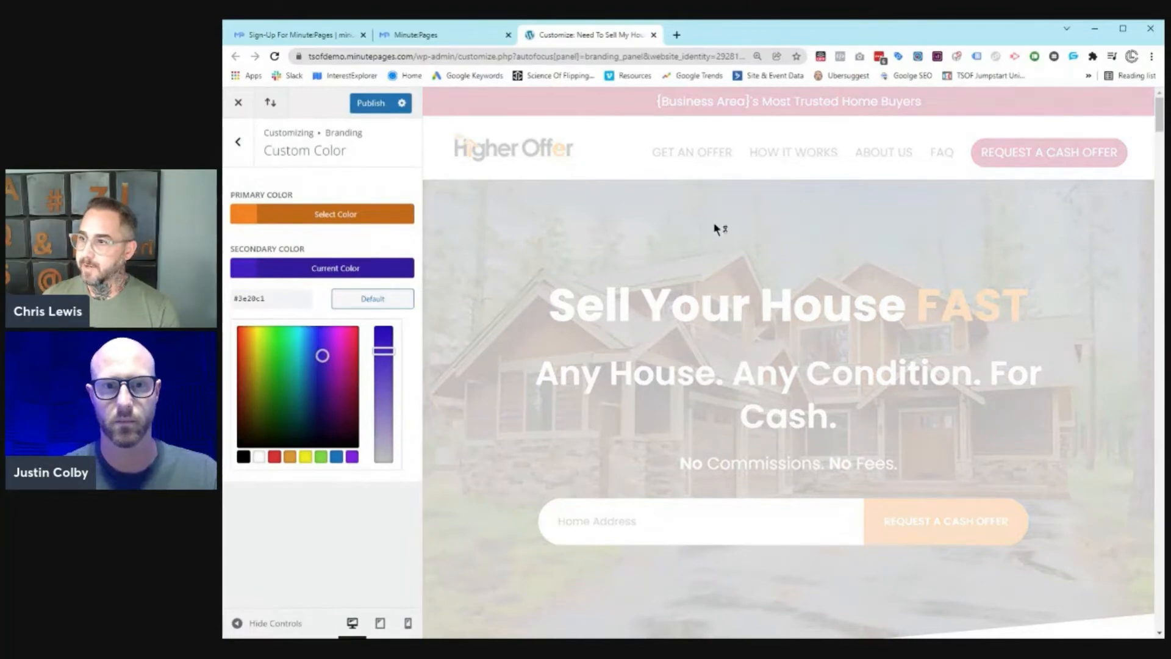
pyautogui.scroll(-10, 818, 272)
pyautogui.scroll(-7, 818, 272)
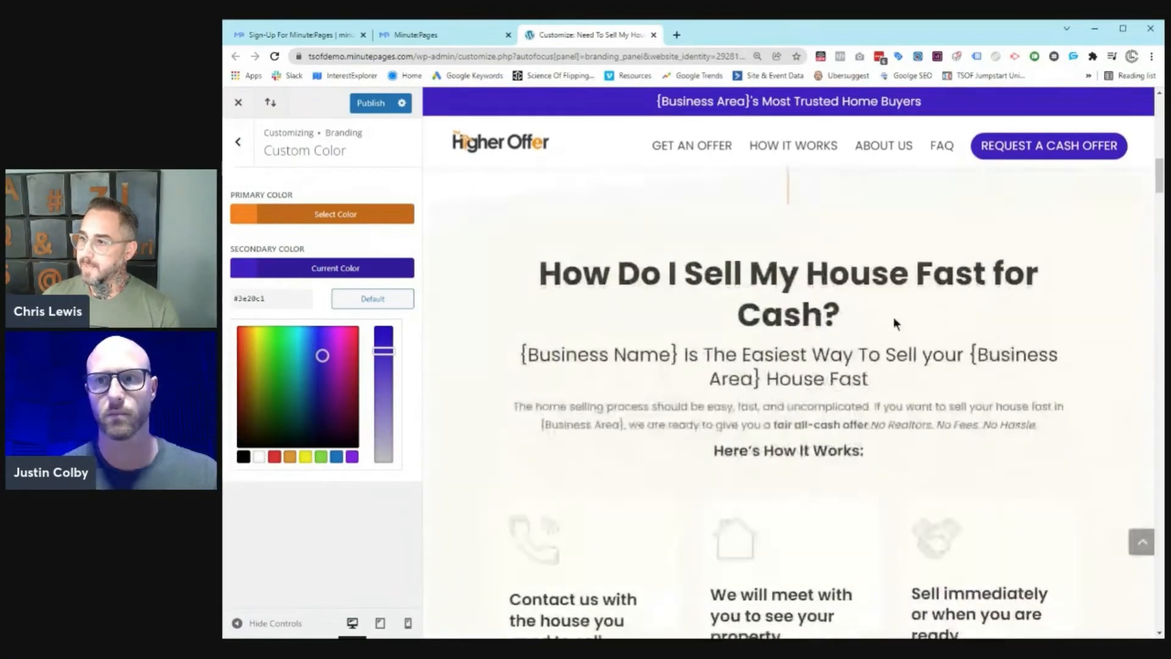
pyautogui.scroll(17, 893, 316)
pyautogui.click(271, 214)
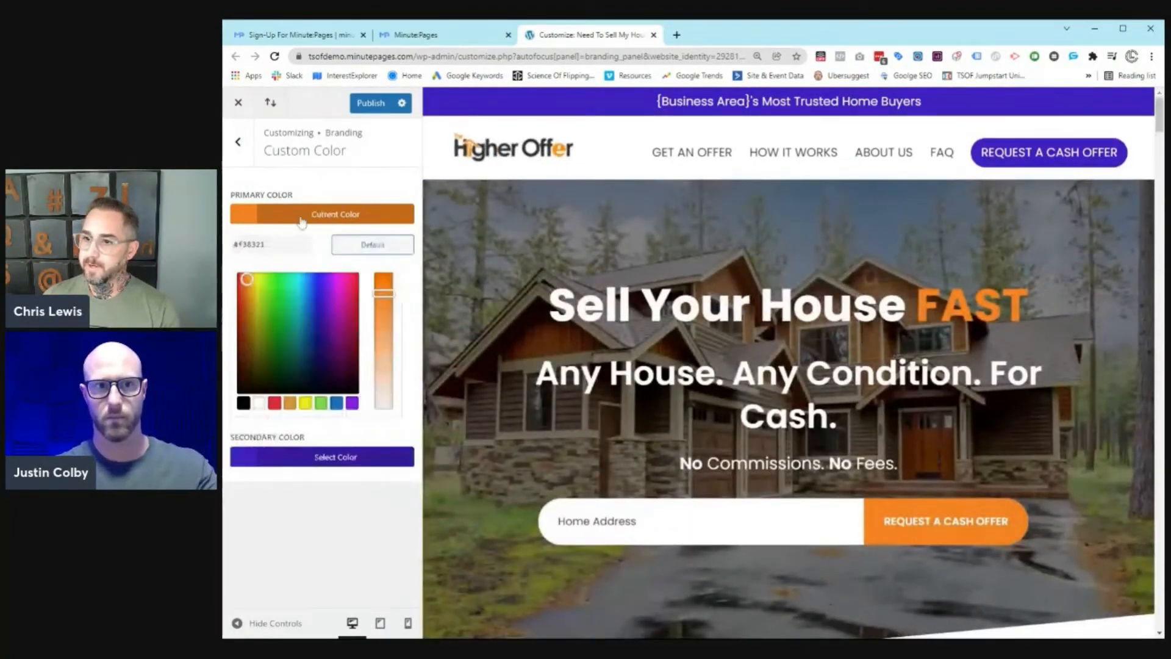
pyautogui.moveTo(305, 280); pyautogui.dragTo(255, 285)
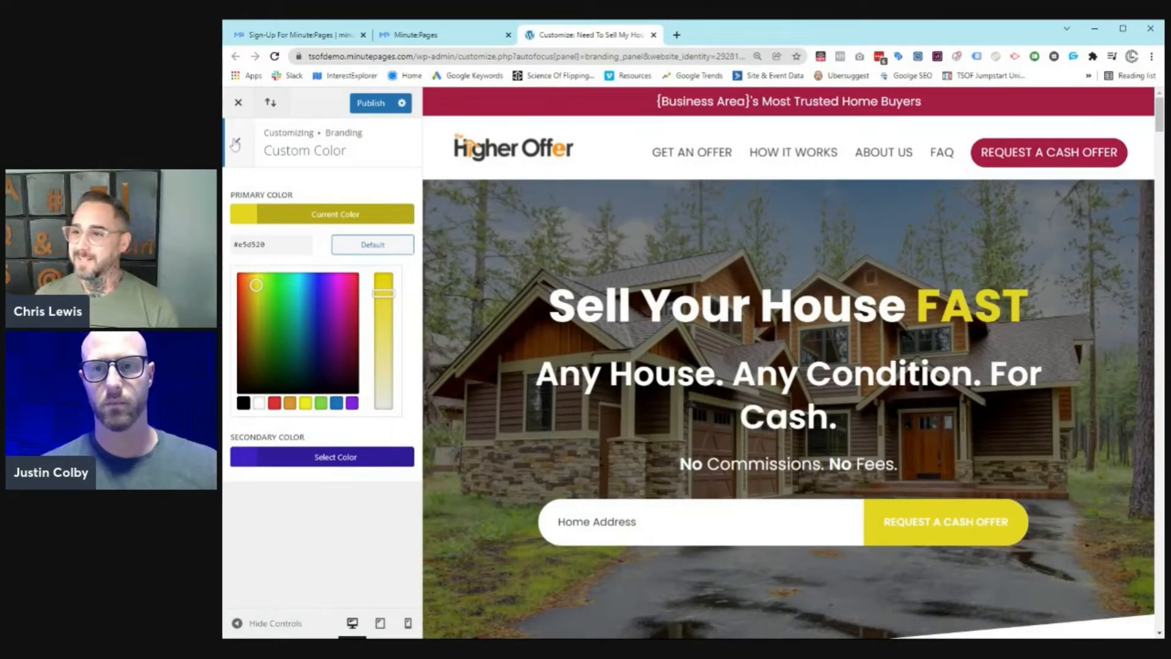
# Step: Leave the customizer discarding the colour changes and return to the Website Overview
pyautogui.click(238, 103)
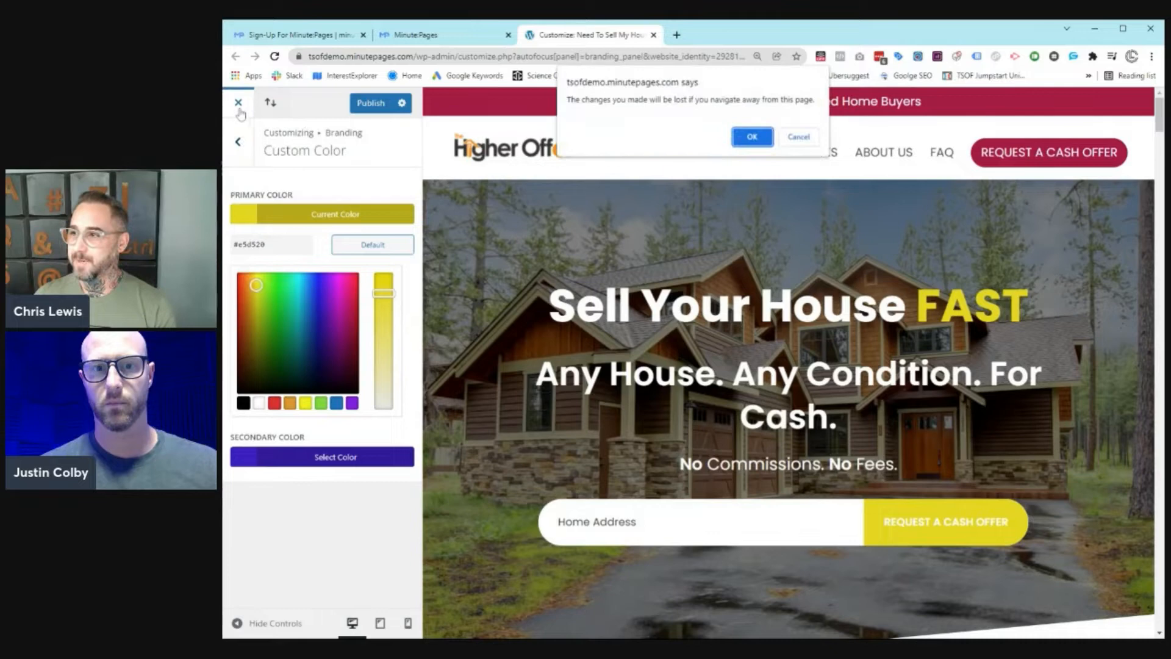
pyautogui.click(752, 137)
pyautogui.click(435, 35)
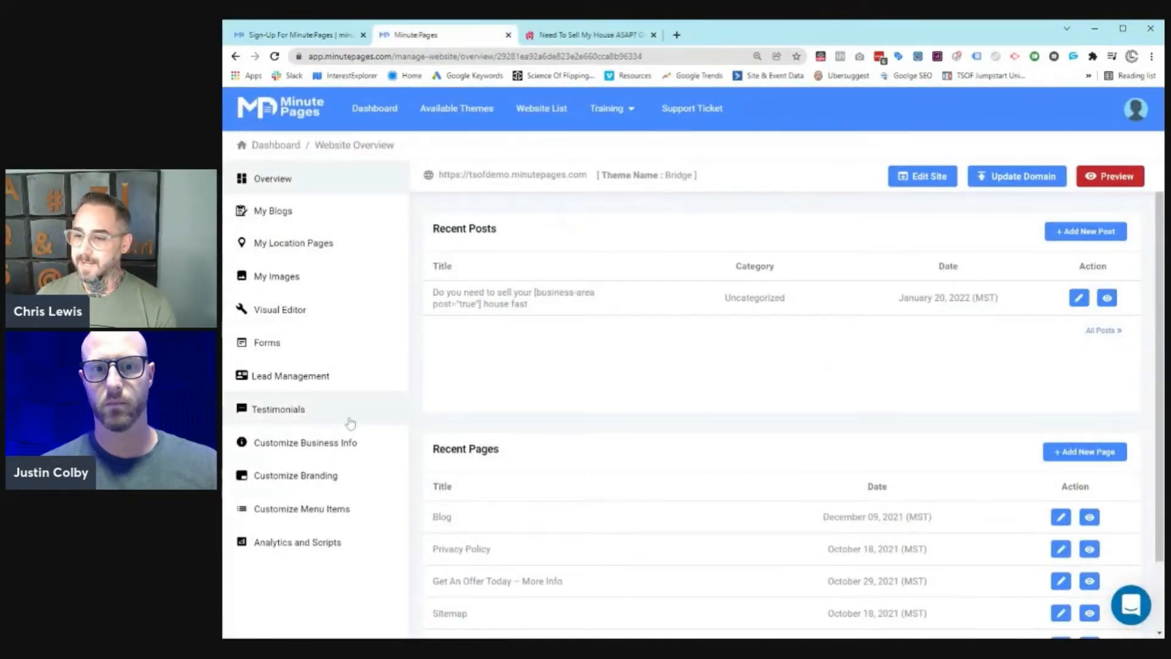
# Step: Open Customize Business Info to load the Website Settings customizer sections
pyautogui.click(339, 447)
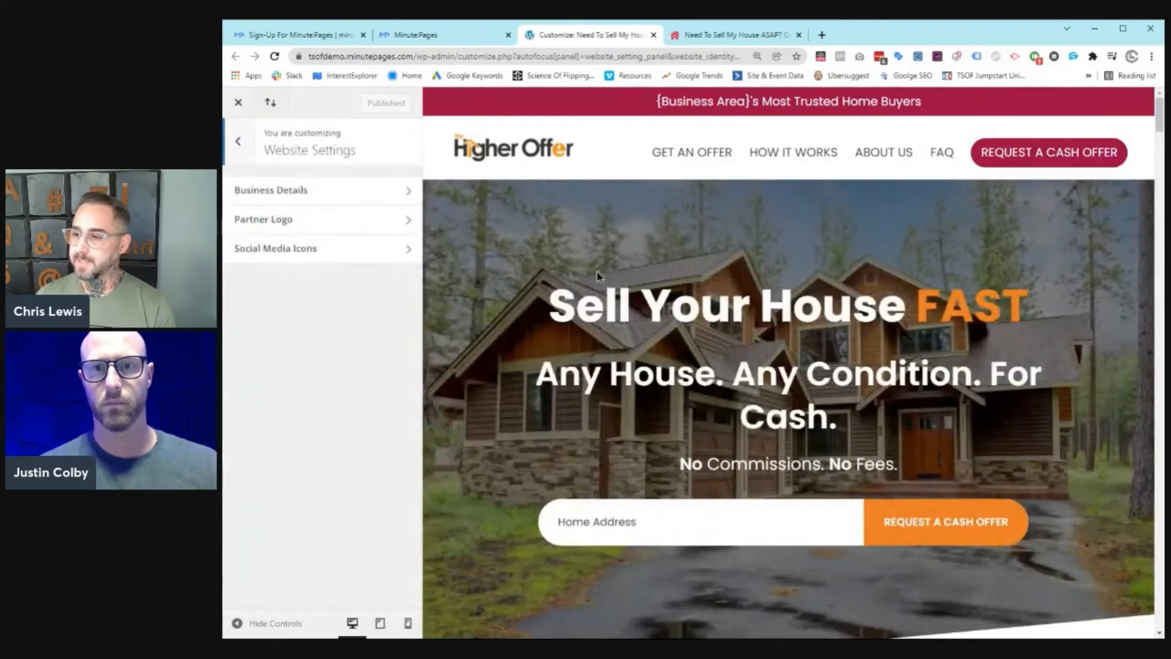
pyautogui.scroll(-8, 631, 355)
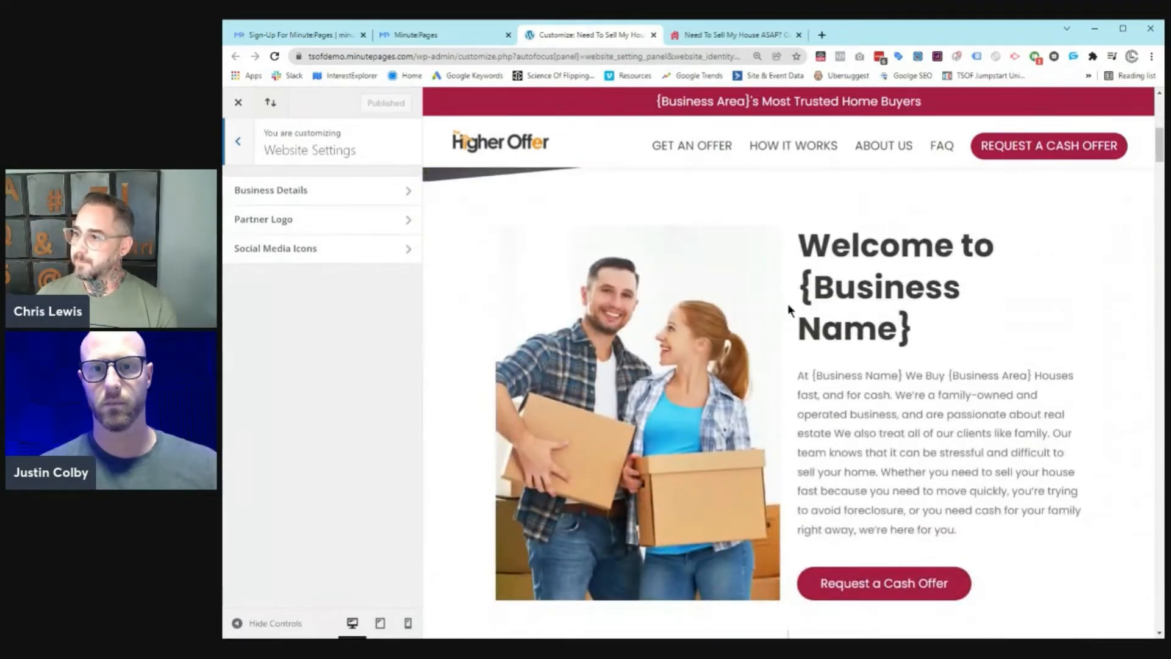
# Step: In Business Details, enter The Higher Offer as business name, plus the contact email and lead phone
pyautogui.click(367, 199)
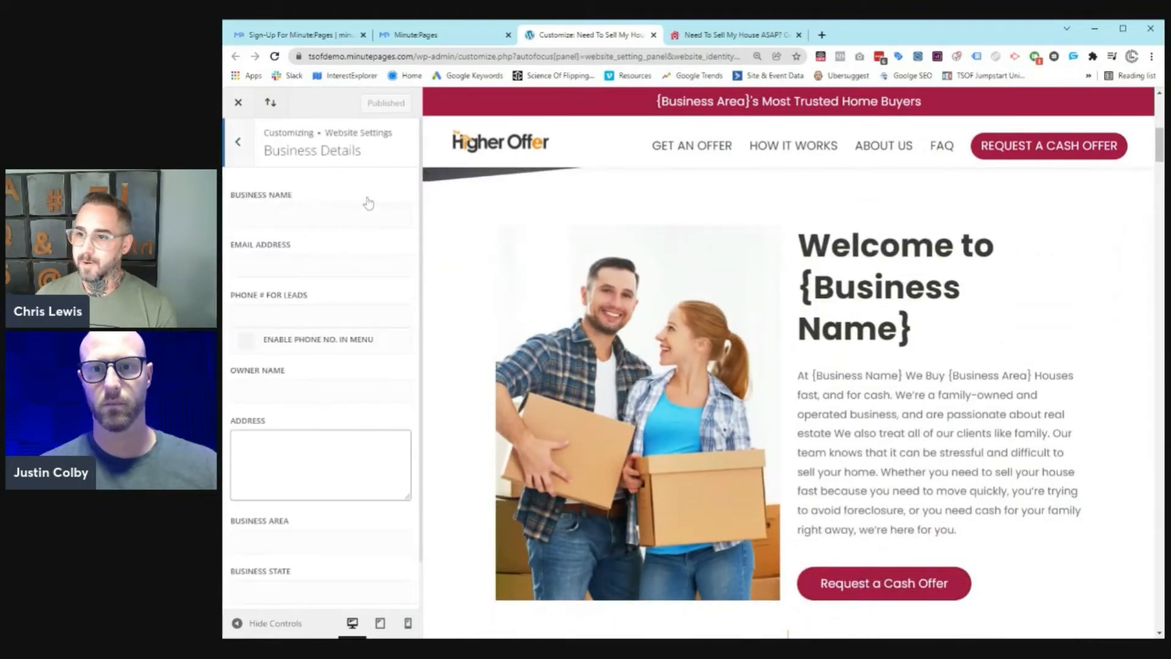
pyautogui.click(334, 219)
pyautogui.write('The ')
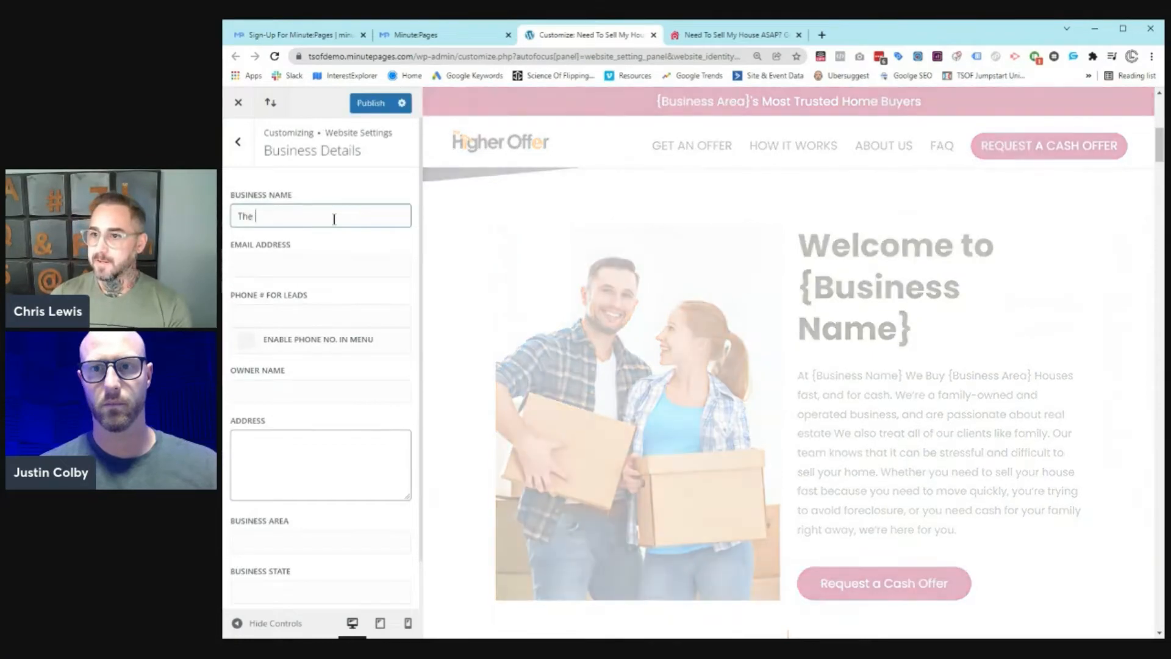
pyautogui.write('Higher Offer')
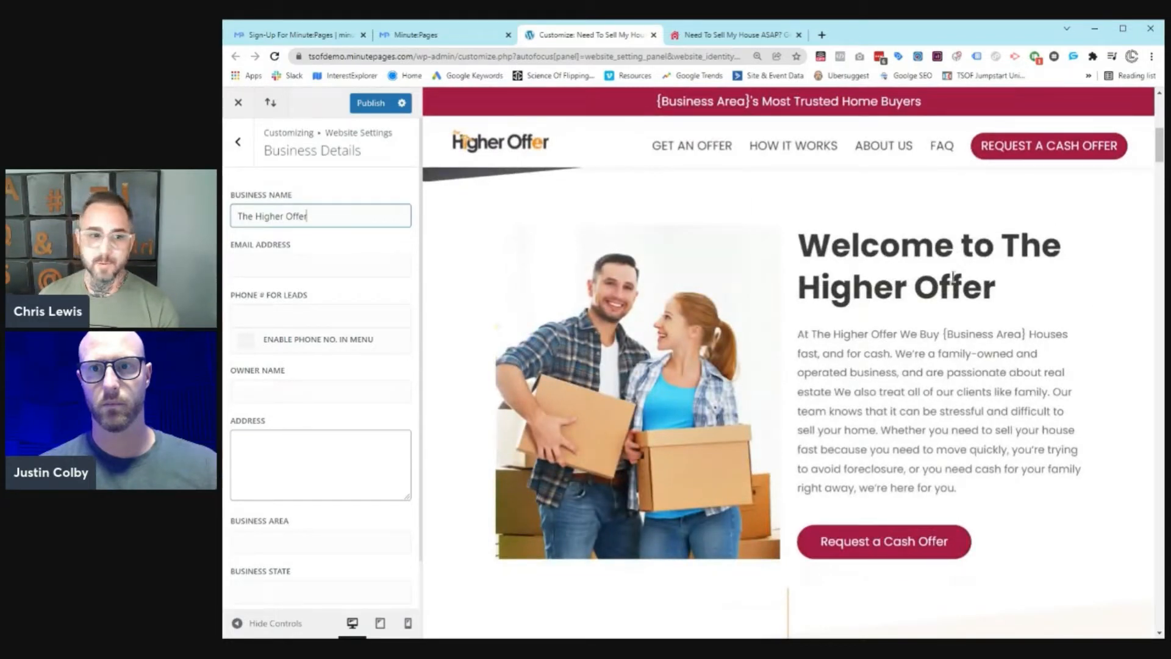
pyautogui.click(348, 259)
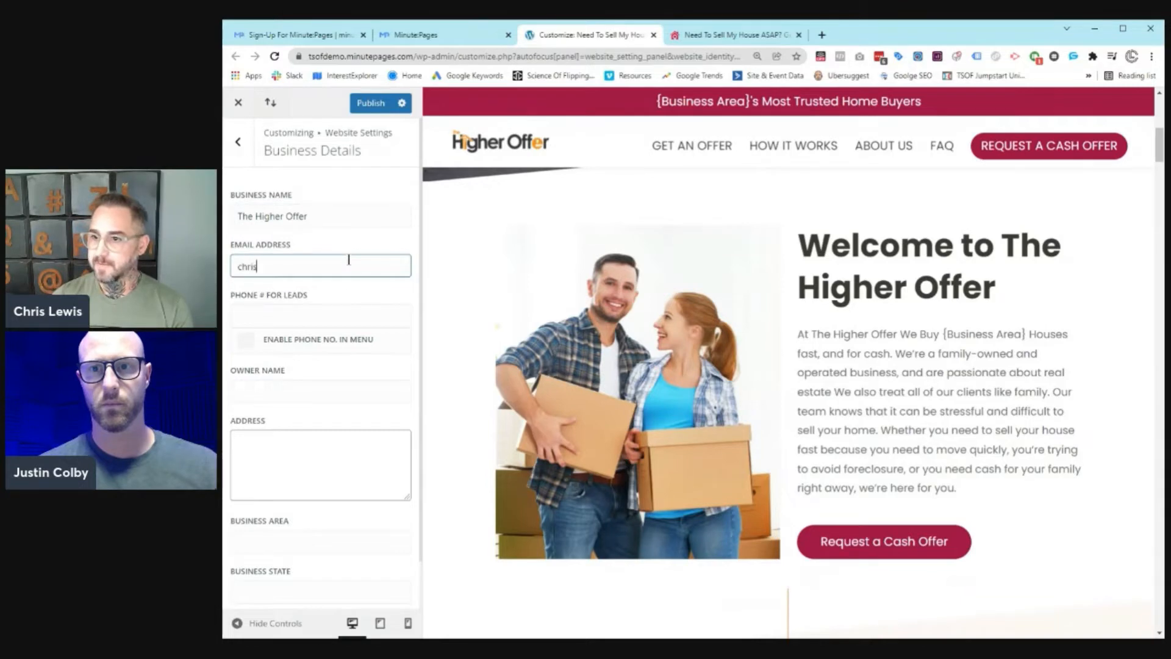
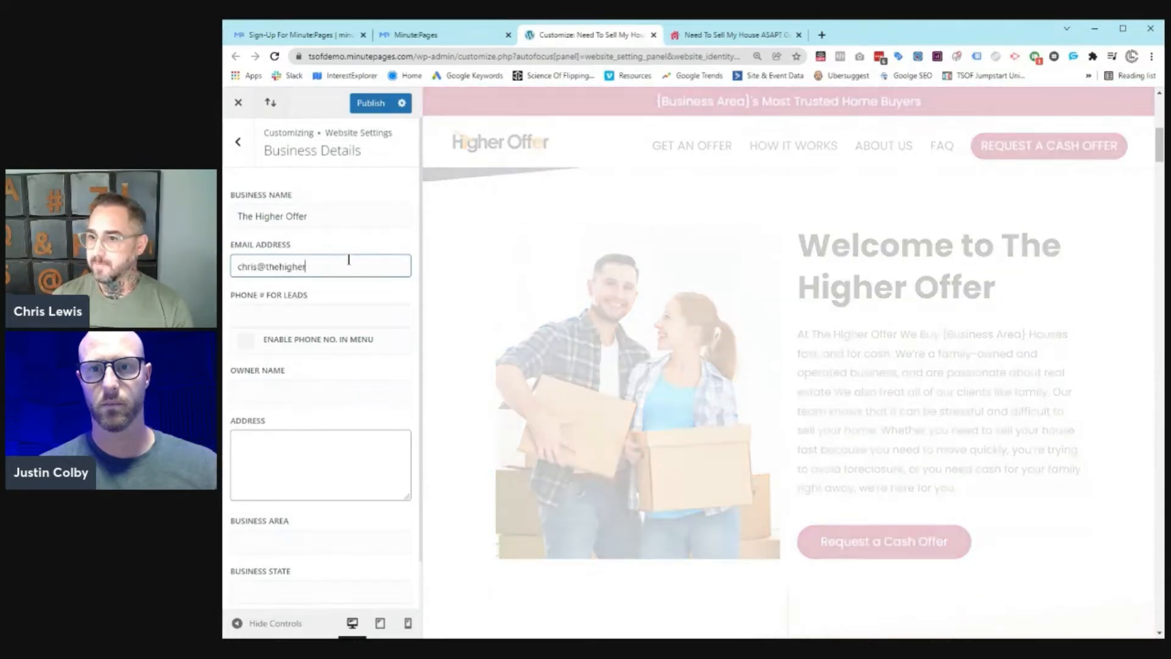
pyautogui.press('Tab')
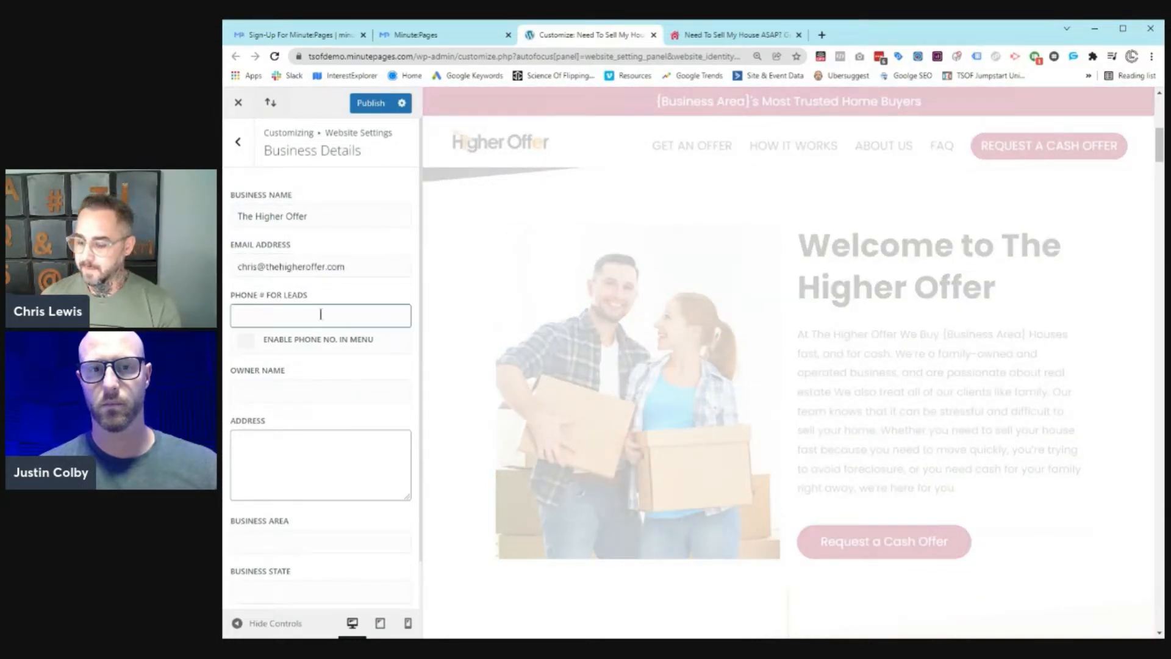
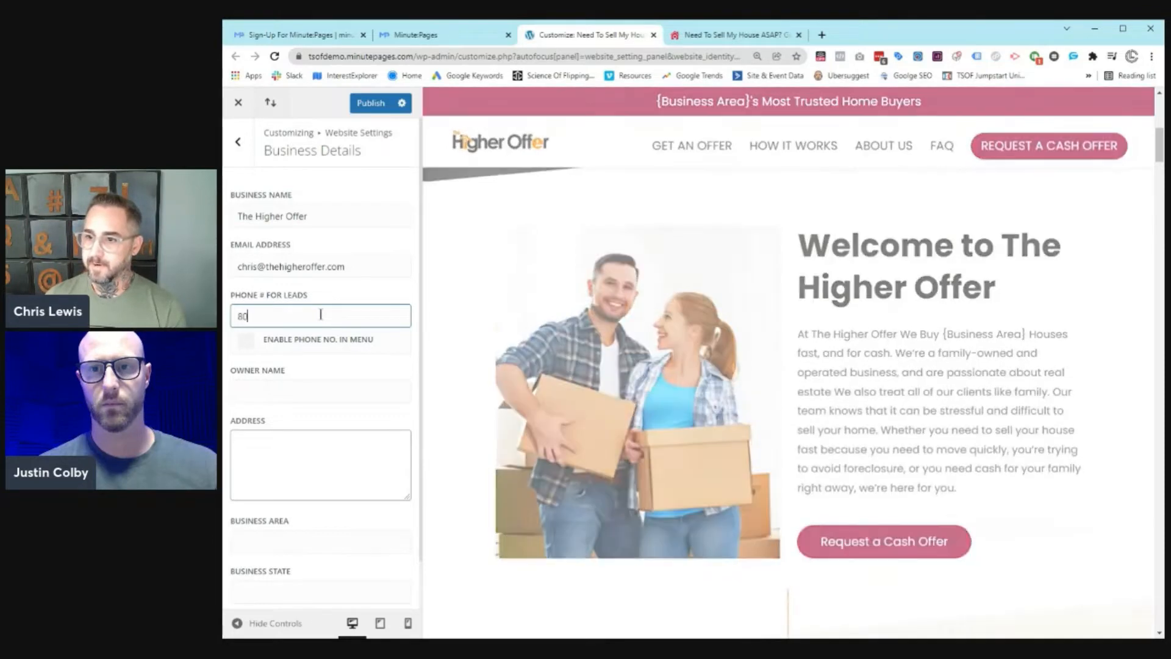
pyautogui.press('Tab')
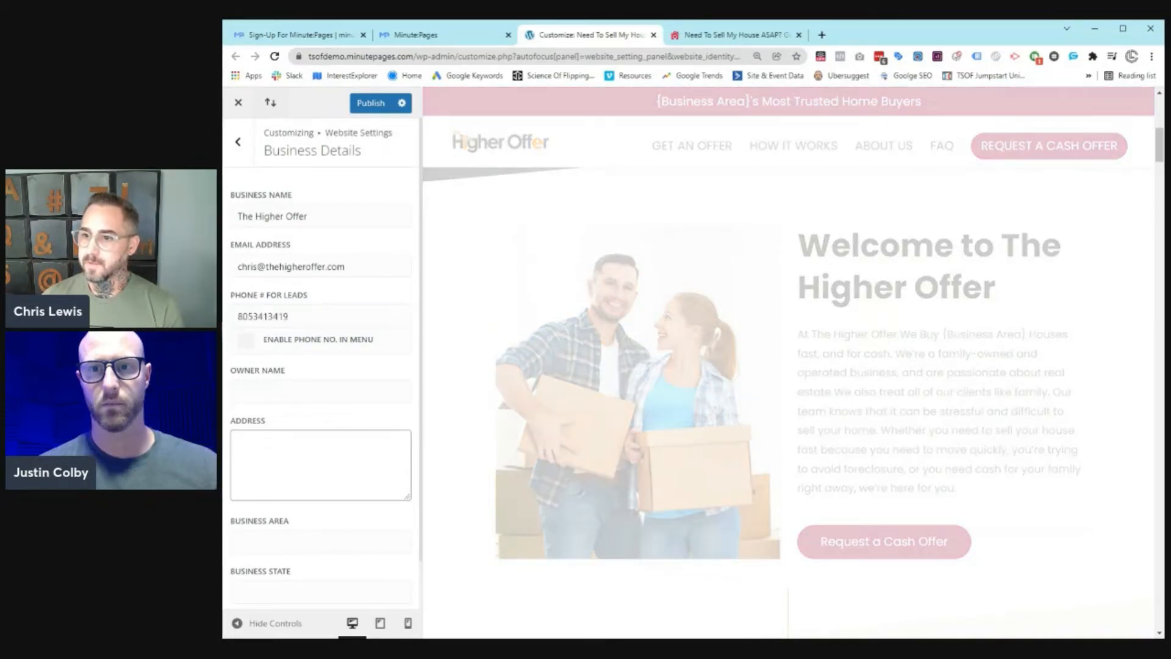
# Step: Fill in the owner's name and the business street address
pyautogui.click(313, 393)
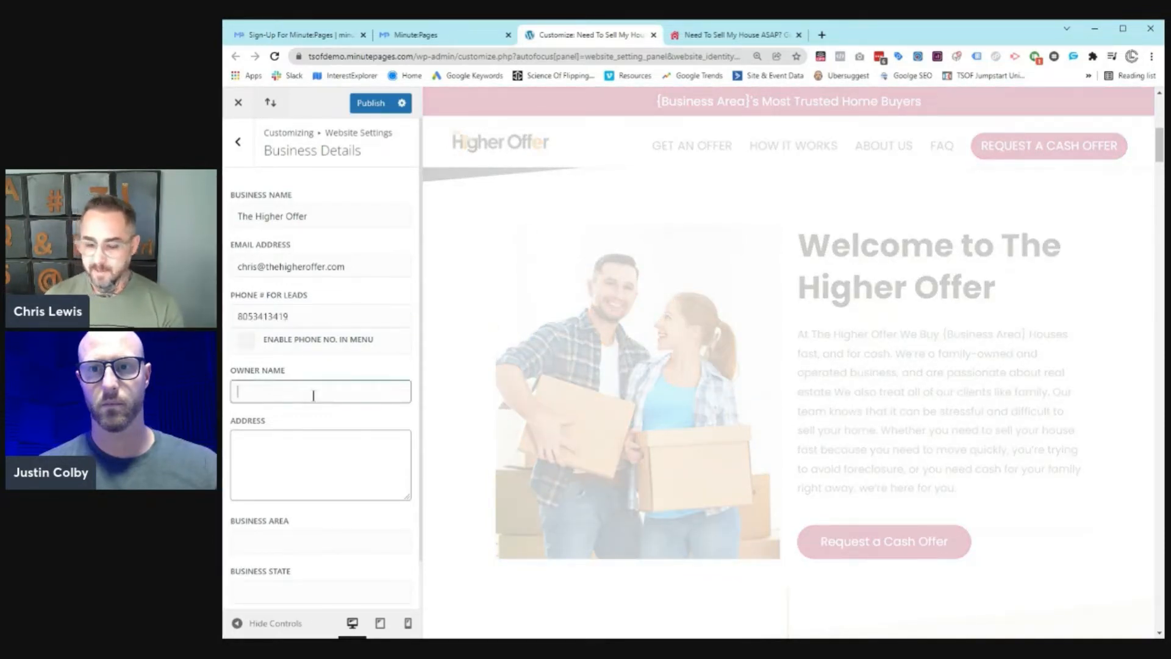
pyautogui.press('Tab')
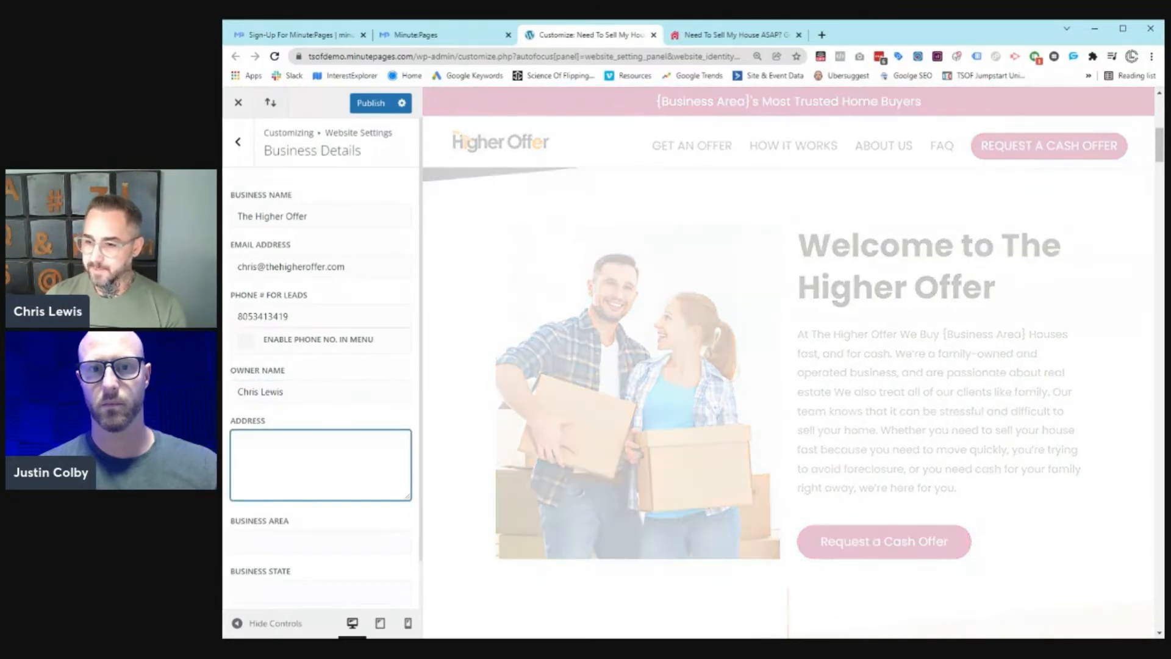
pyautogui.press('BackSpace')
pyautogui.press('BackSpace')
pyautogui.press('BackSpace')
pyautogui.press('BackSpace')
pyautogui.press('BackSpace')
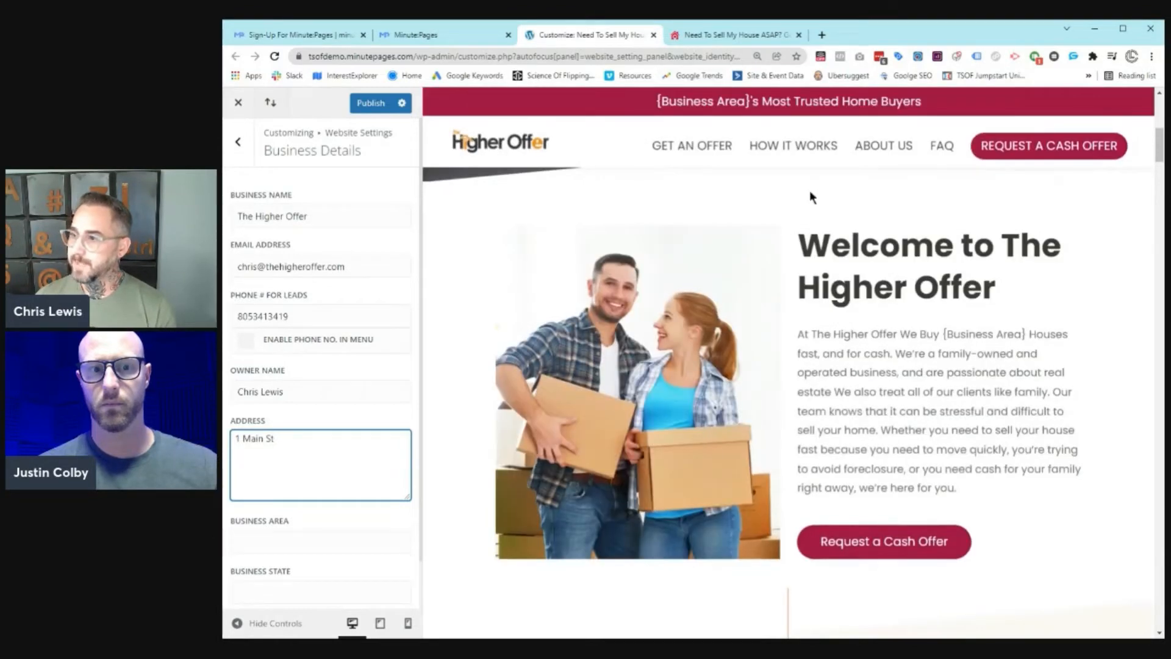
pyautogui.scroll(-4, 804, 183)
pyautogui.scroll(-4, 875, 308)
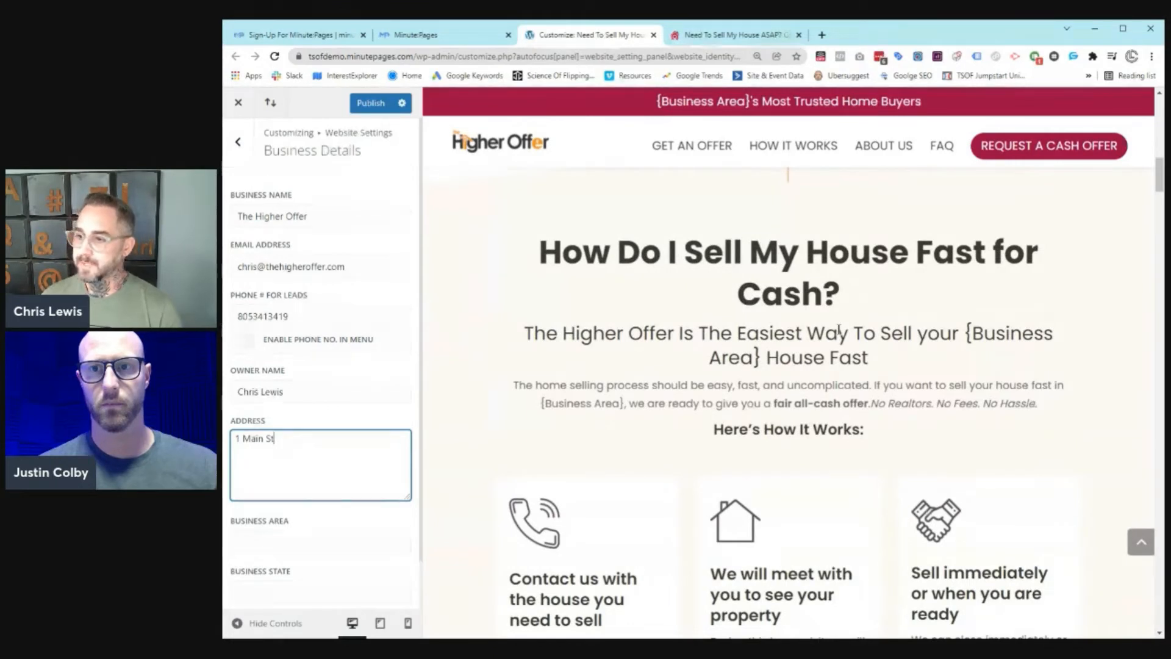
# Step: Set business area Phoenix and state AZ, publish, and close the customizer
pyautogui.click(346, 544)
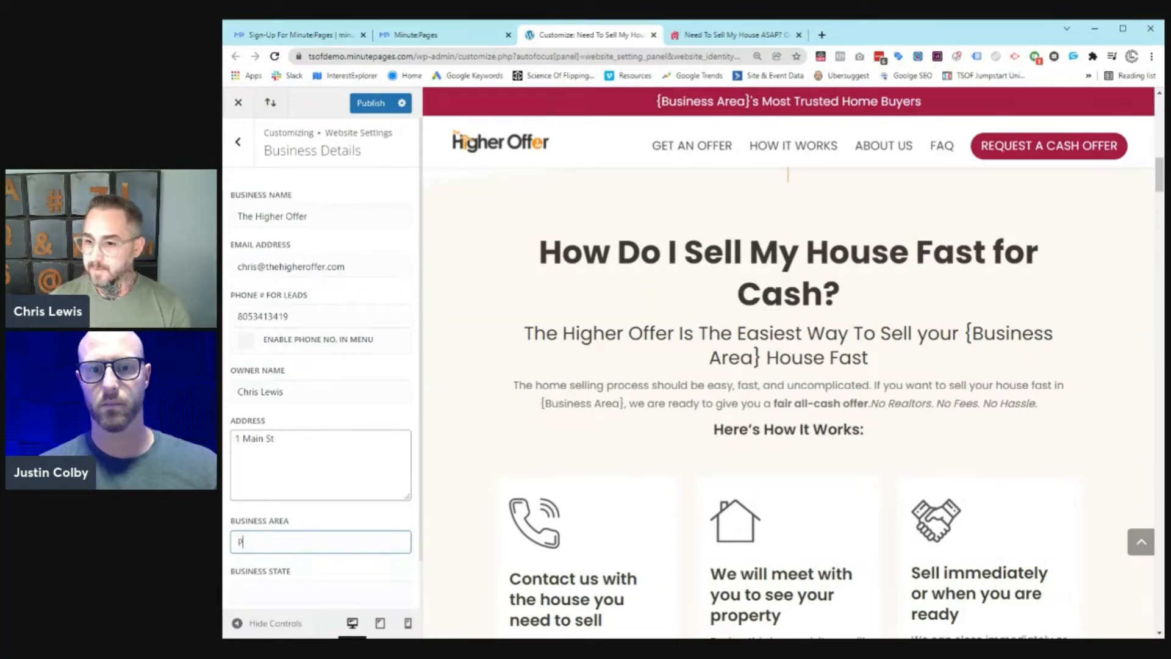
pyautogui.write('hoenix')
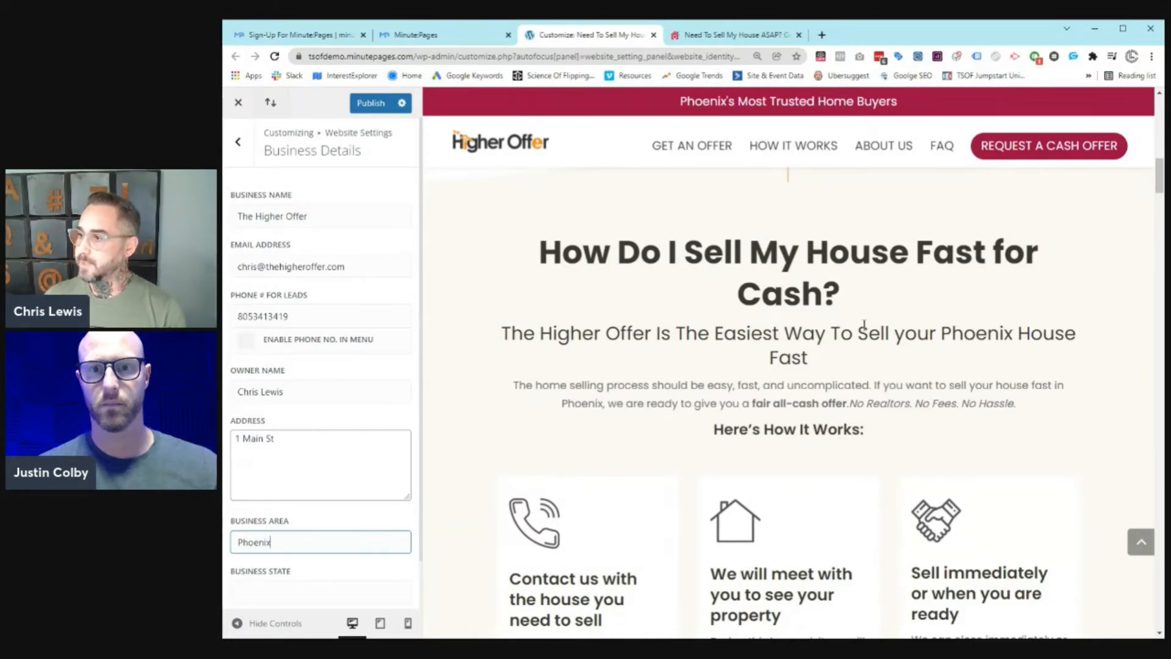
pyautogui.scroll(-1, 775, 325)
pyautogui.scroll(-1, 306, 542)
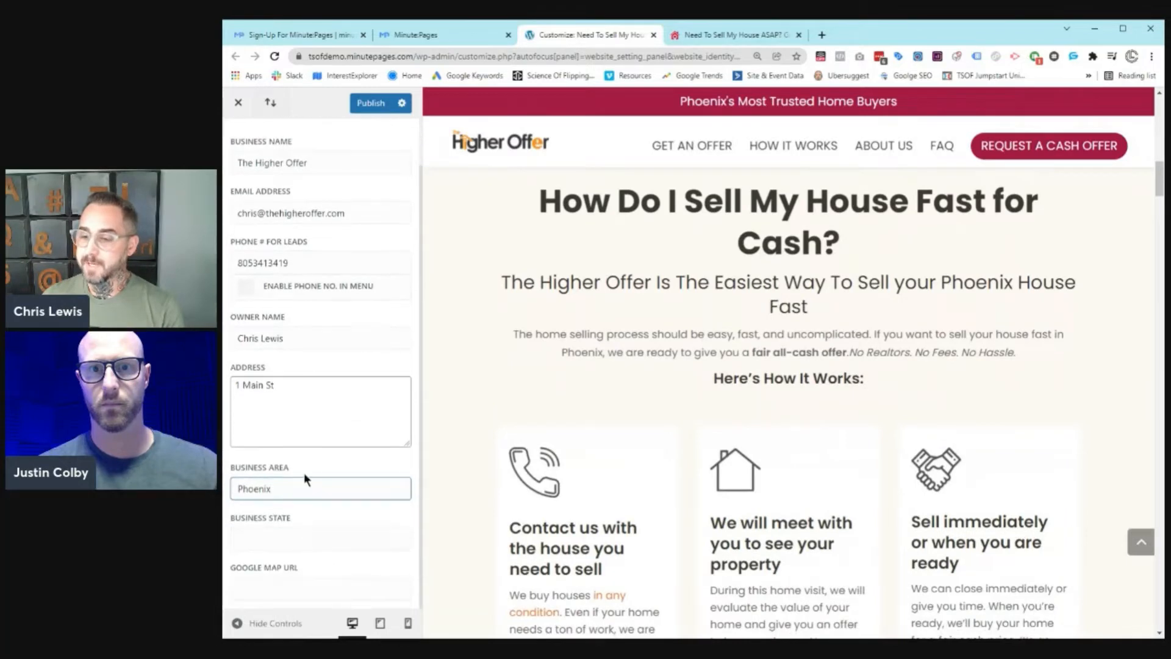
pyautogui.click(305, 534)
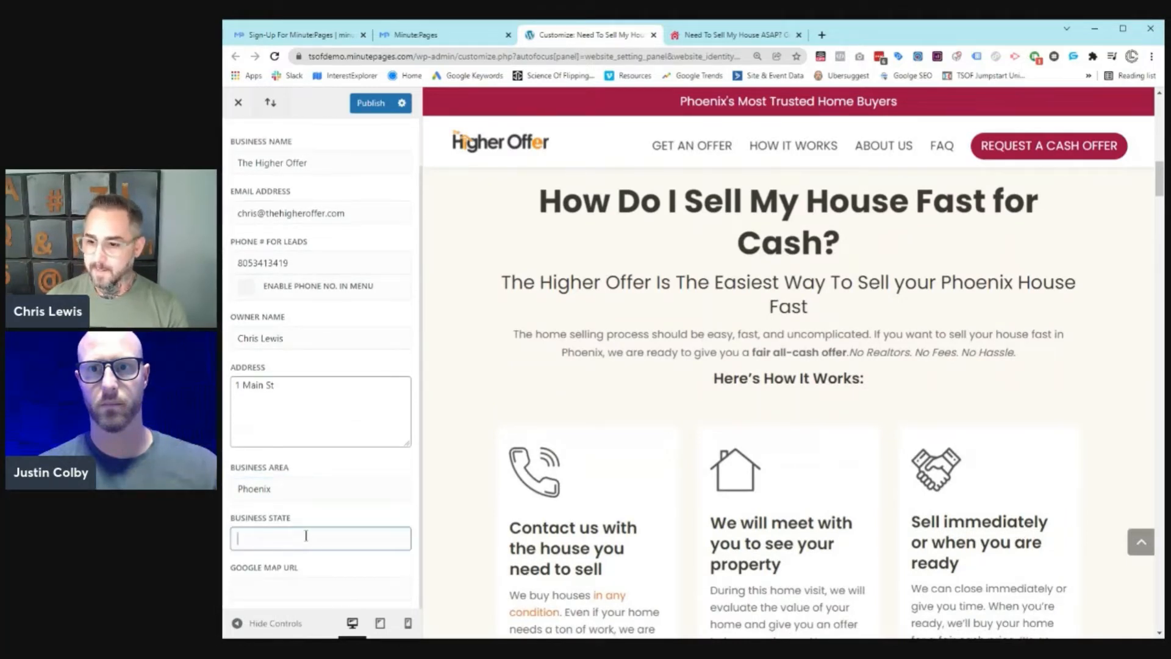
pyautogui.write('AZ')
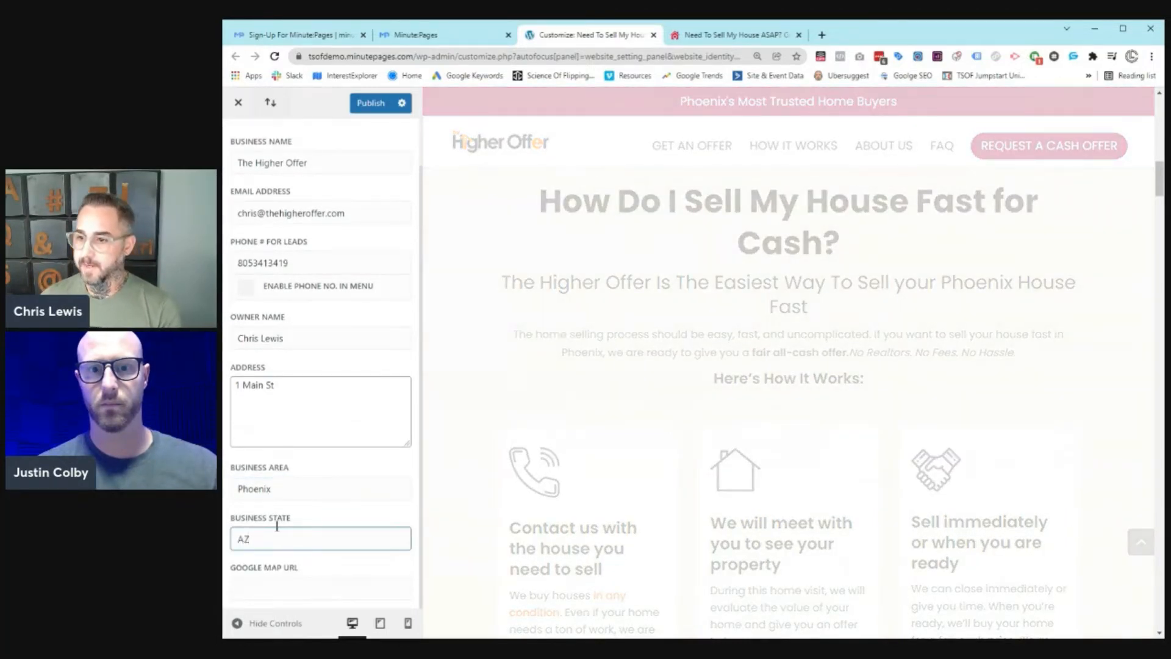
pyautogui.click(370, 109)
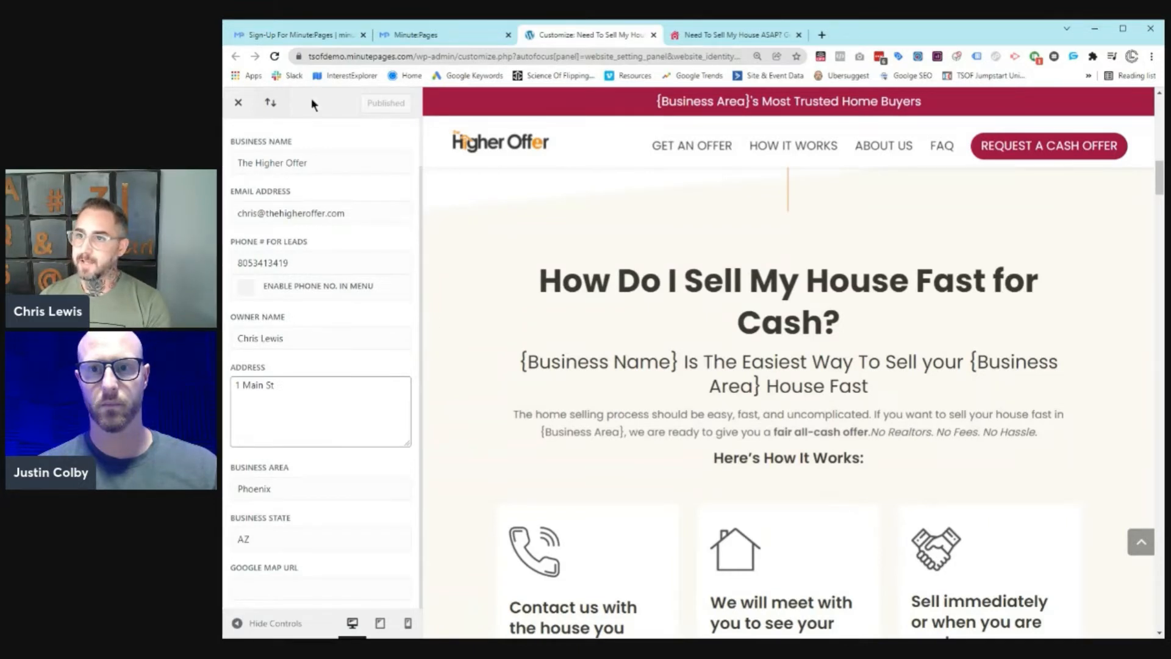
pyautogui.click(235, 105)
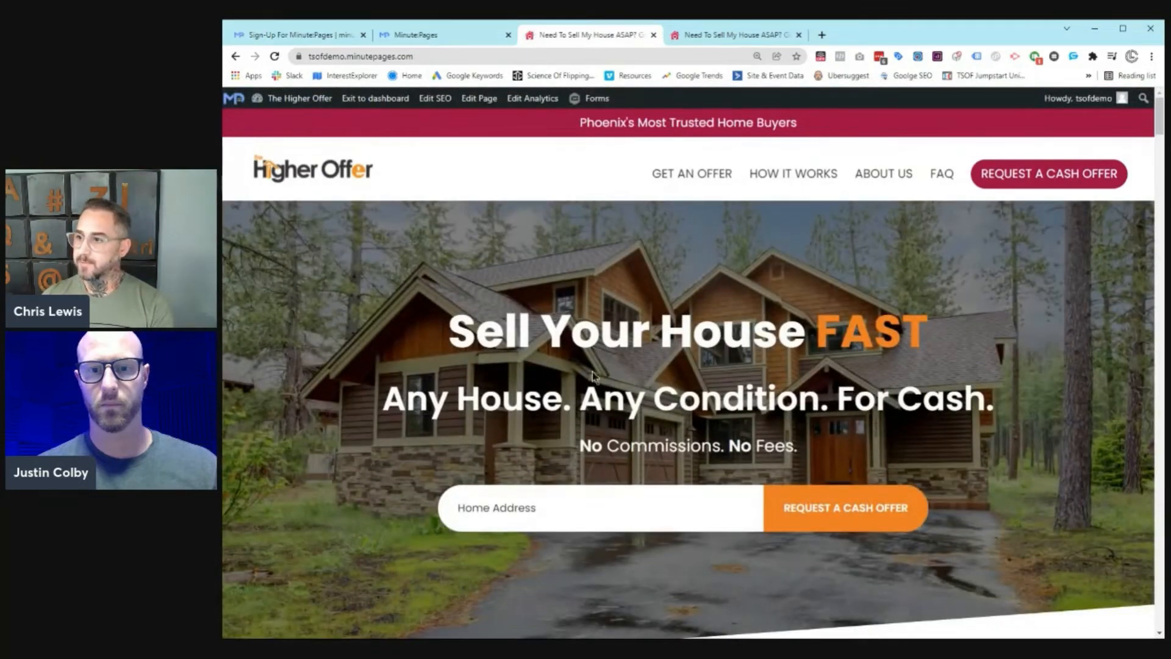
# Step: Scroll through the updated live home page, then close the live site tab
pyautogui.scroll(-5, 614, 416)
pyautogui.scroll(1, 732, 305)
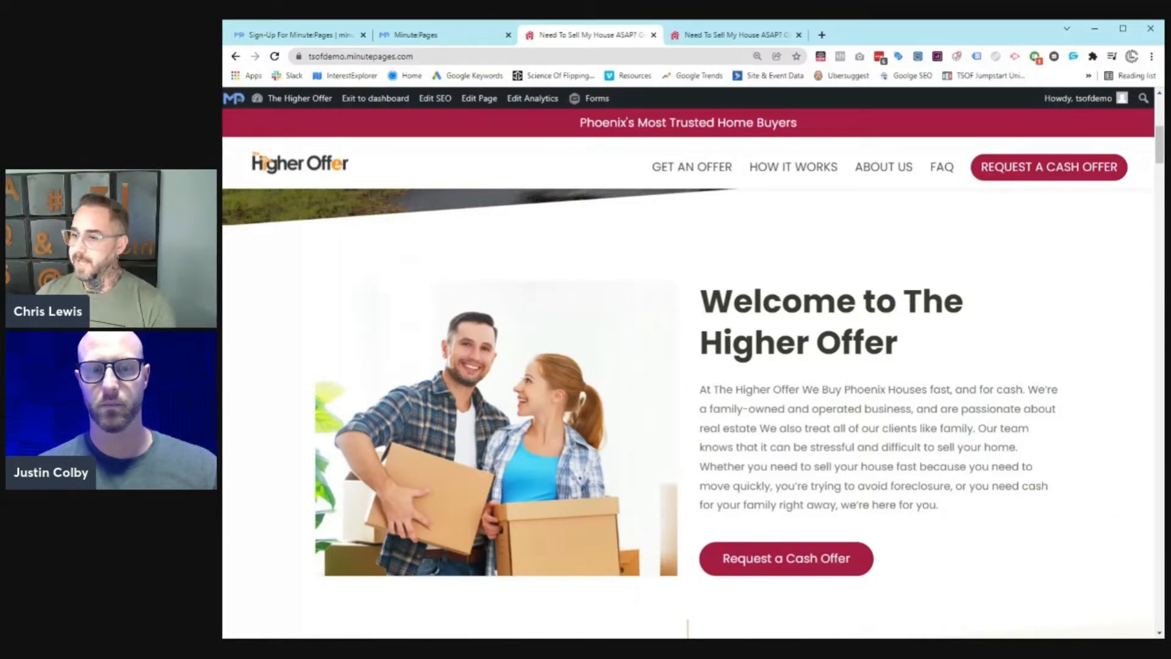
pyautogui.scroll(-8, 517, 226)
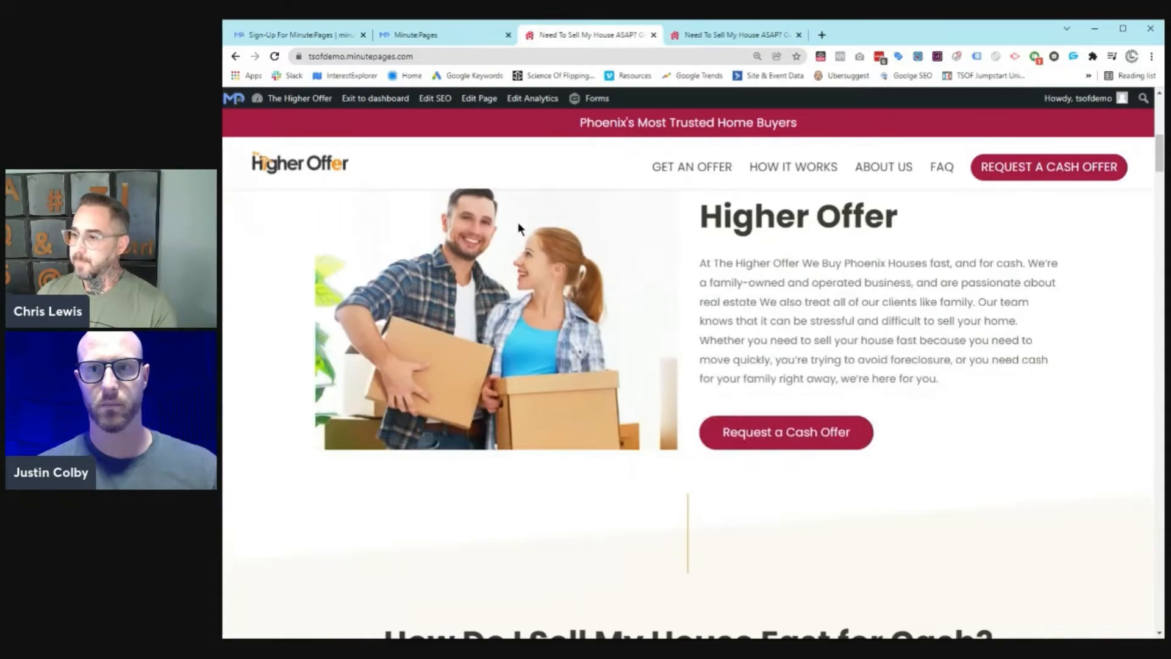
pyautogui.scroll(-20, 518, 227)
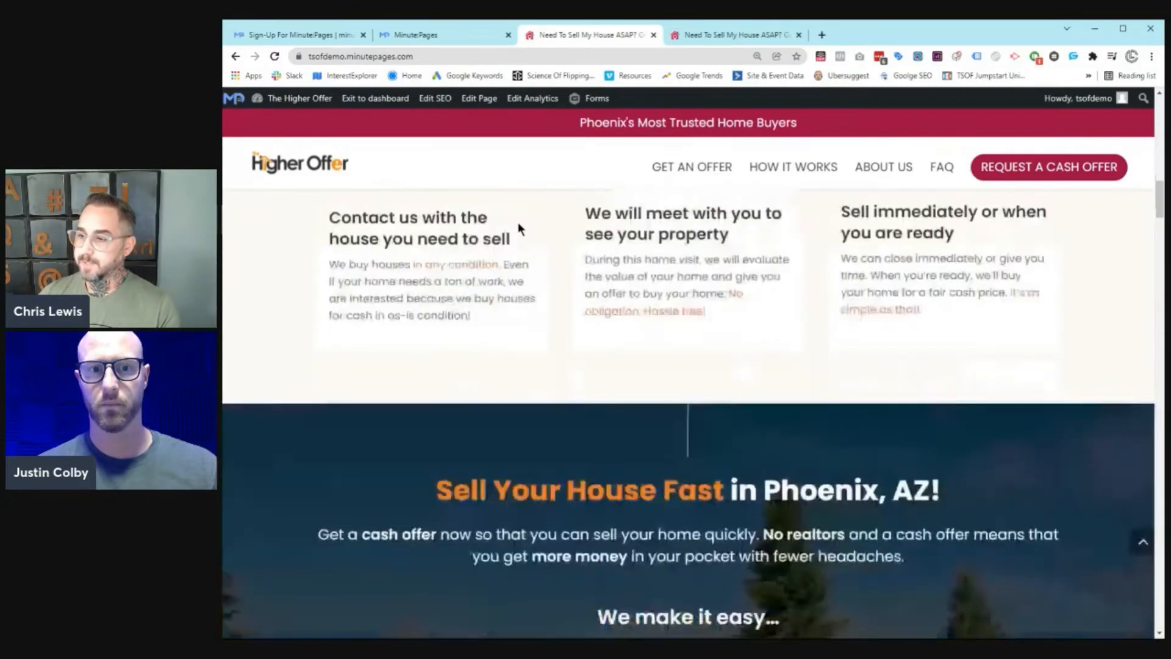
pyautogui.scroll(-5, 518, 229)
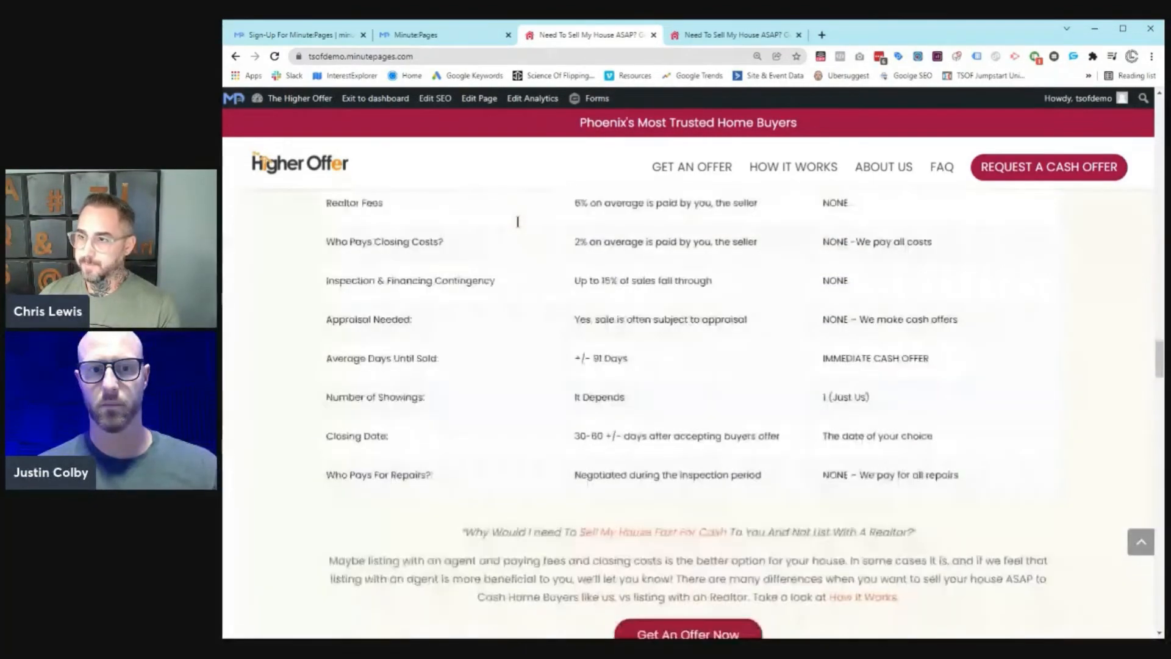
pyautogui.hotkey('ctrl', 'w')
pyautogui.hotkey('ctrl', 'w')
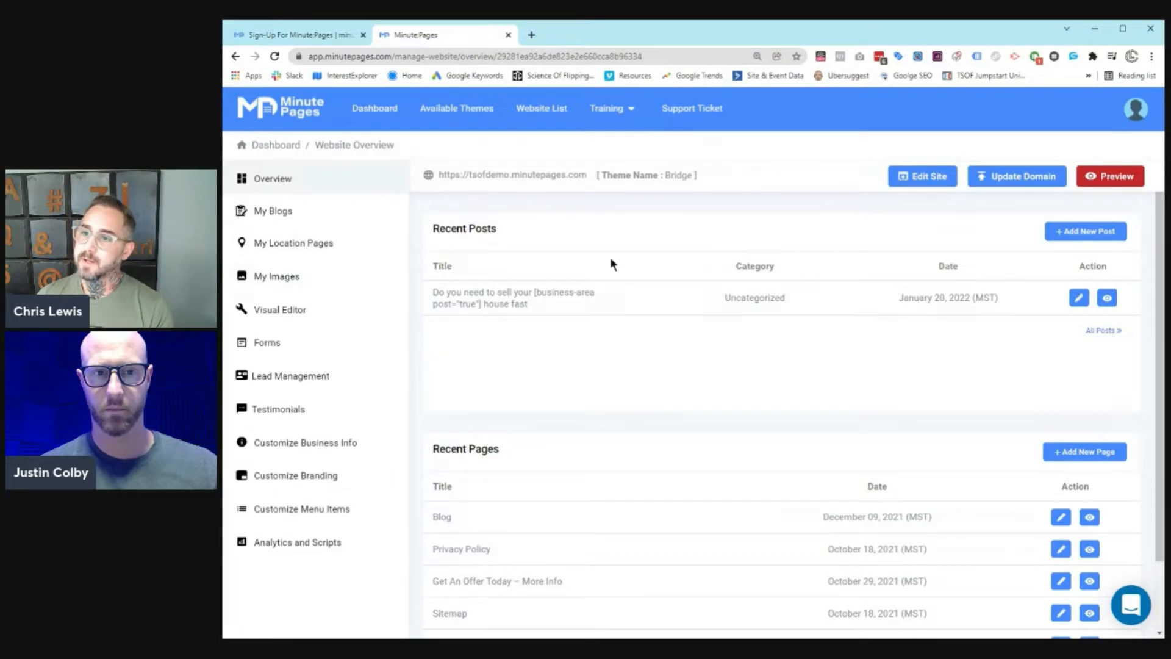
# Step: Open My Location Pages, try launching a page with count 0, then go back to the schedule list
pyautogui.click(312, 252)
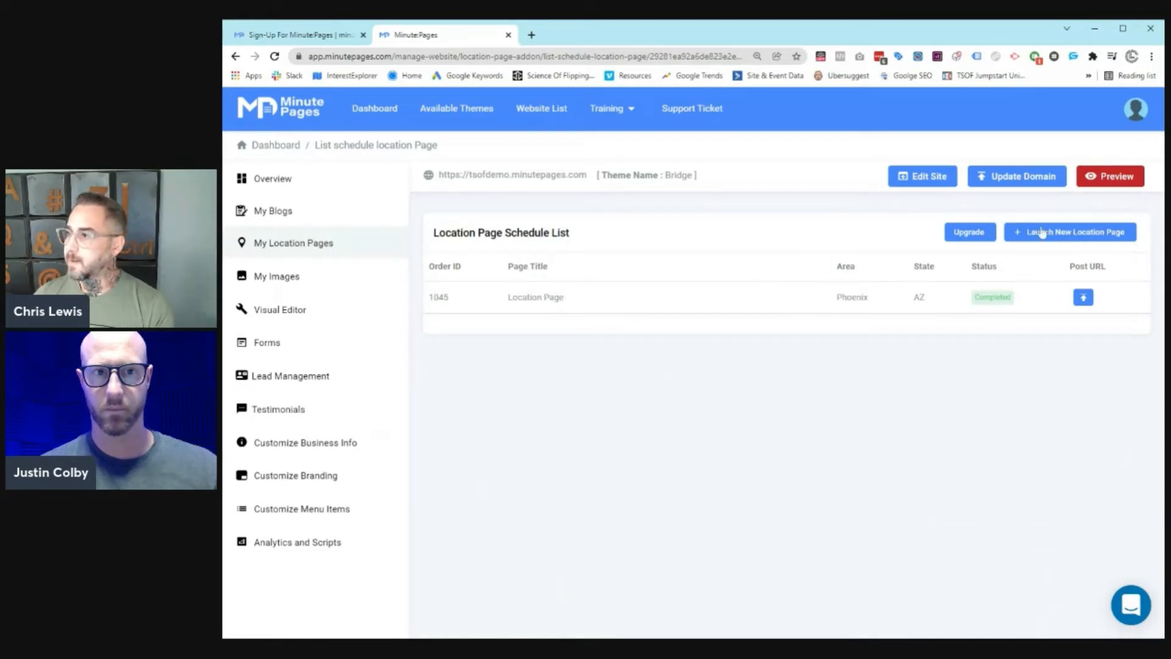
pyautogui.click(1055, 242)
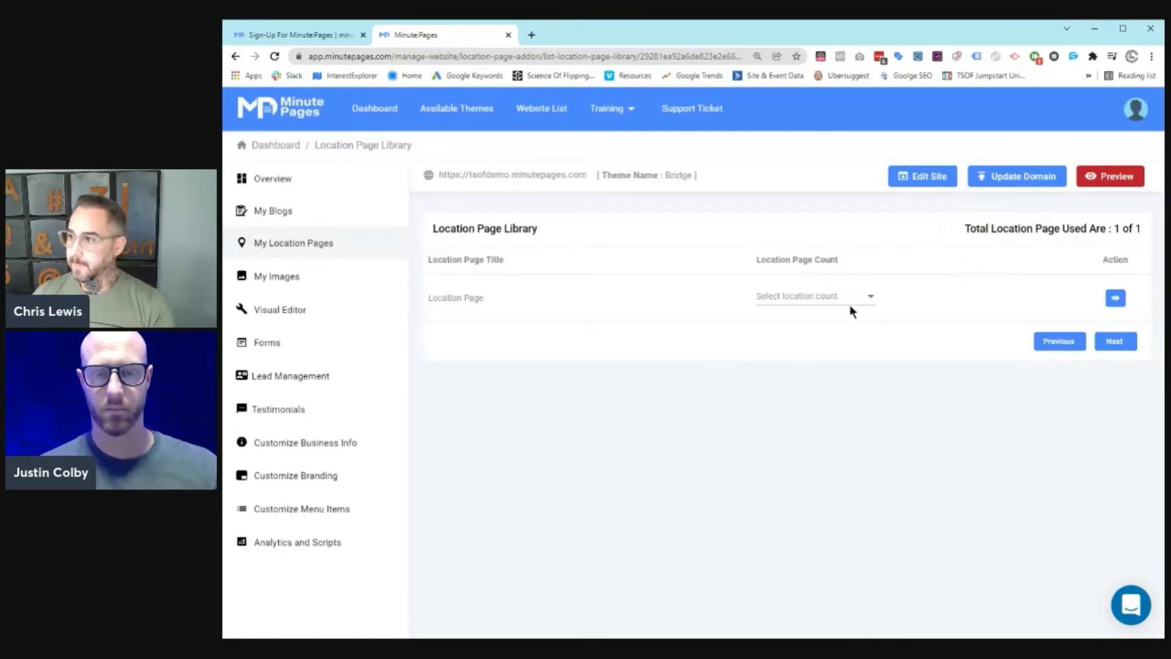
pyautogui.click(852, 310)
pyautogui.click(824, 305)
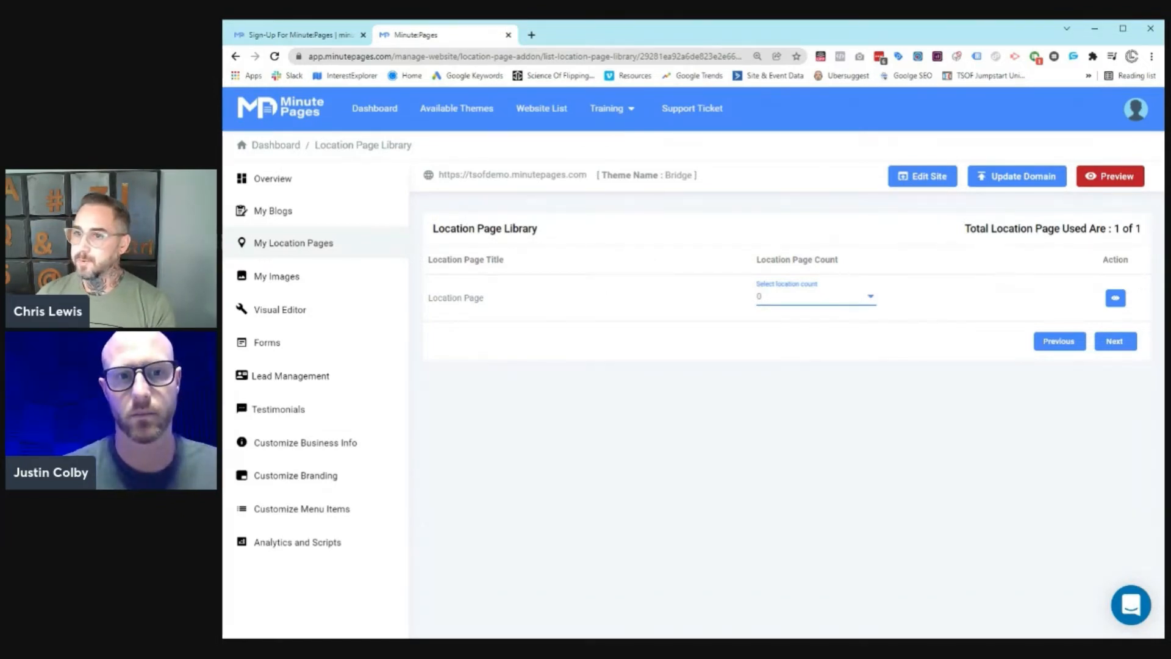
pyautogui.click(232, 59)
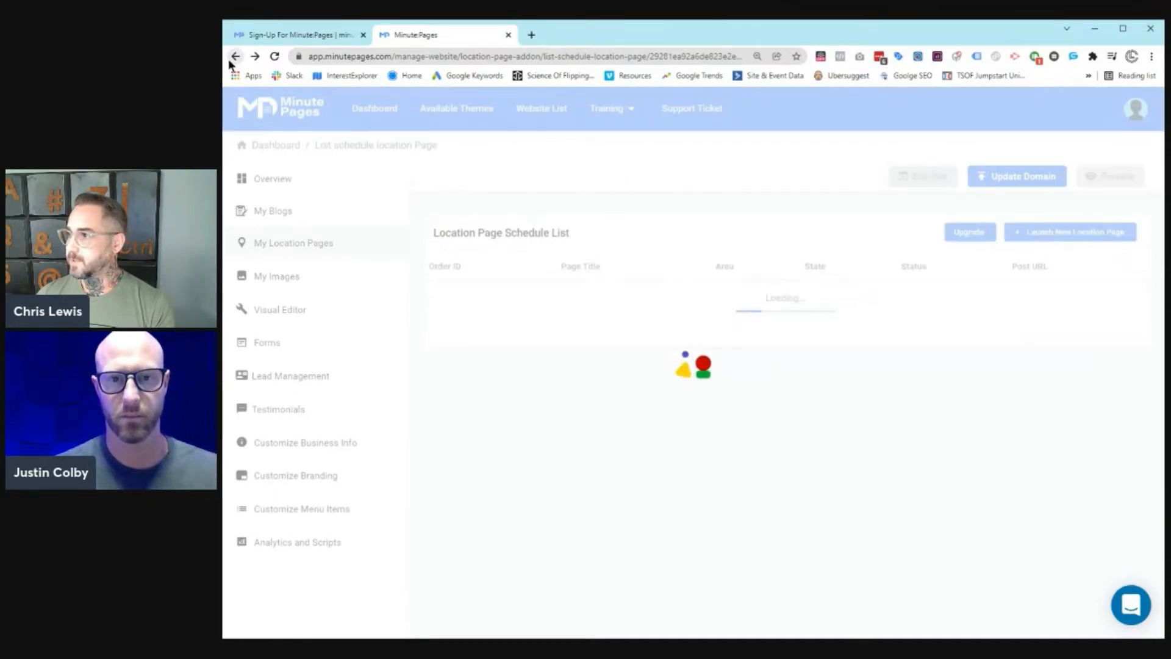
# Step: Buy the 5 Location Pages package for $30.00 with the test card and go launch them
pyautogui.click(981, 233)
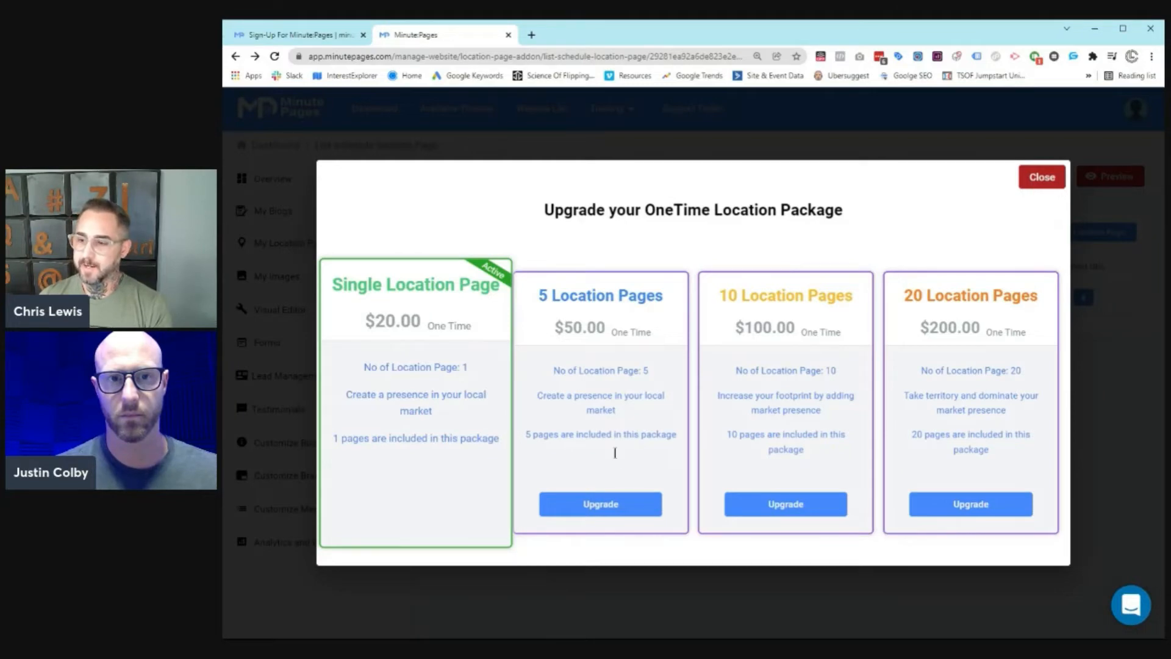
pyautogui.click(611, 509)
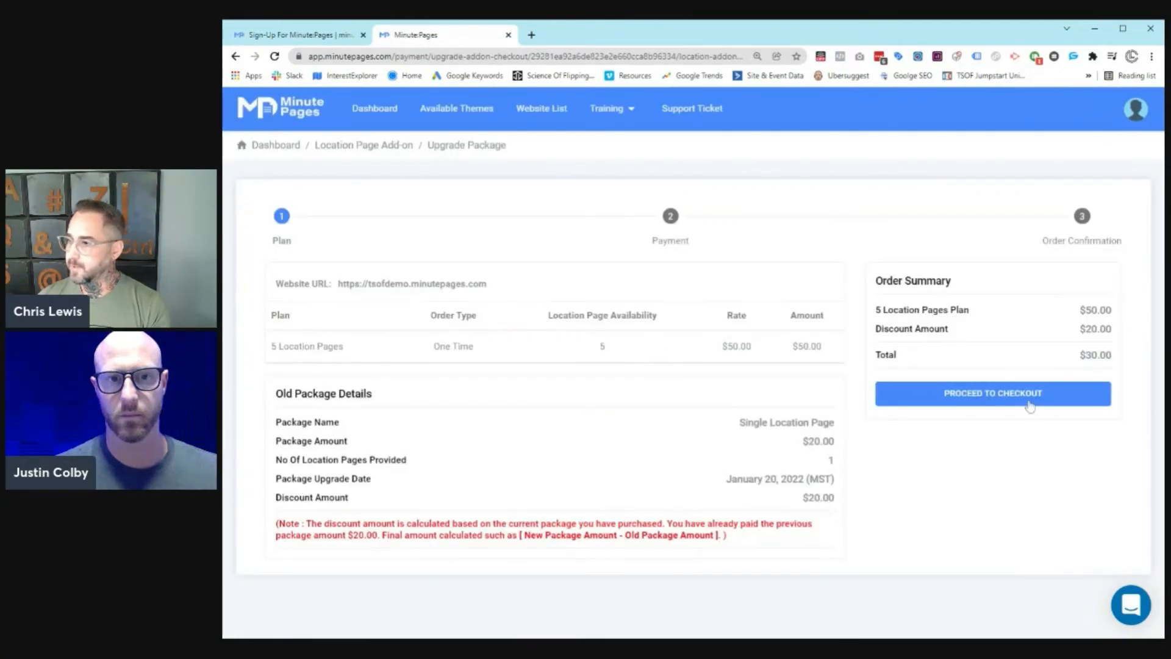
pyautogui.click(1029, 405)
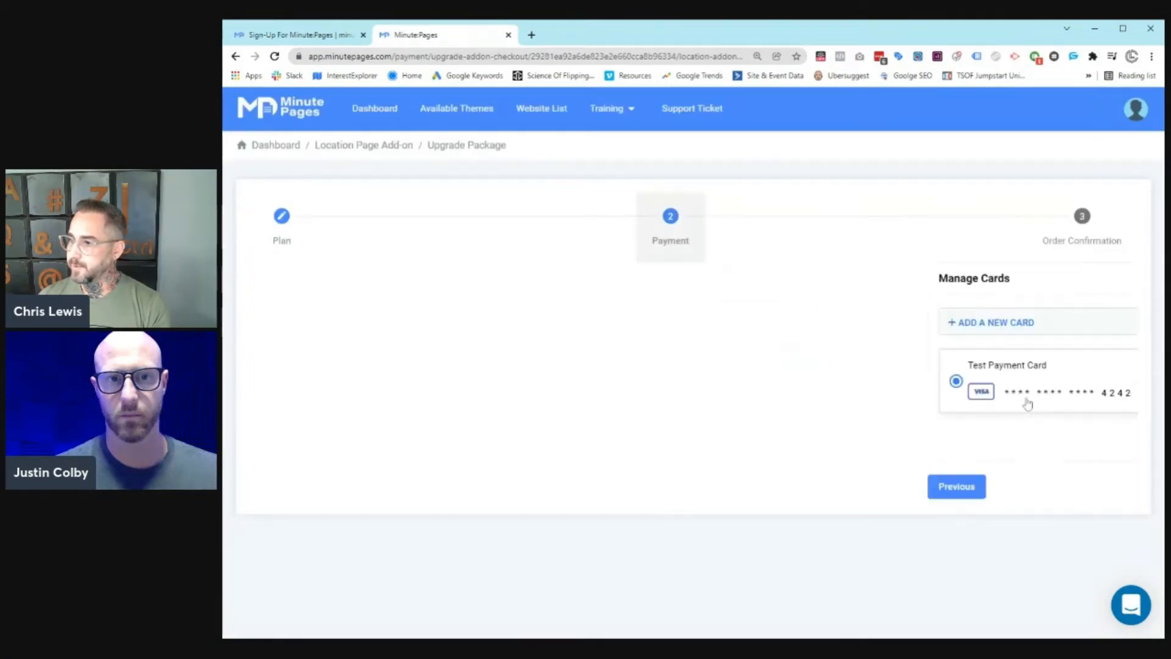
pyautogui.click(816, 439)
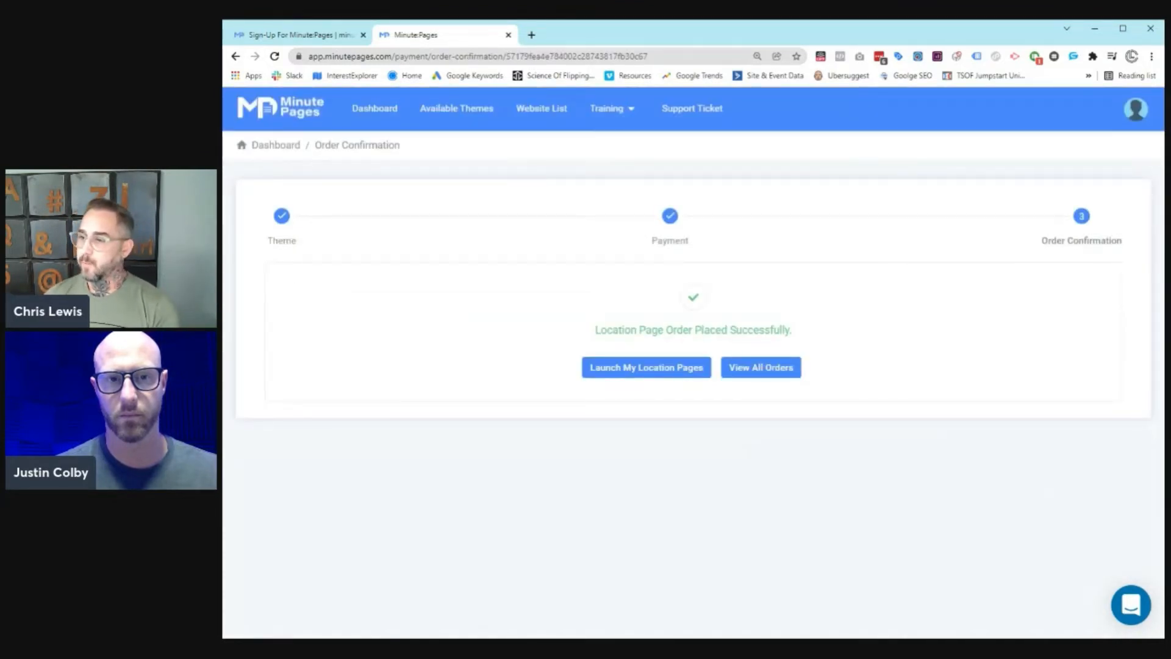
pyautogui.click(678, 372)
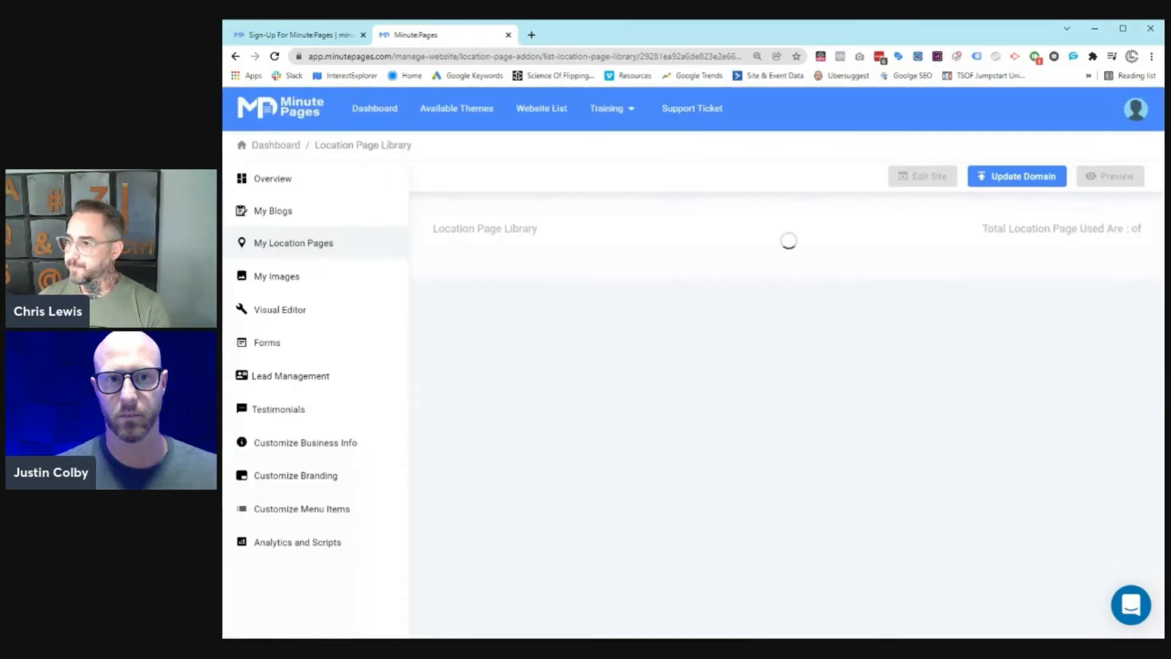
# Step: Set the location page count to 4 and make the first page Scottsdale, AZ
pyautogui.click(821, 300)
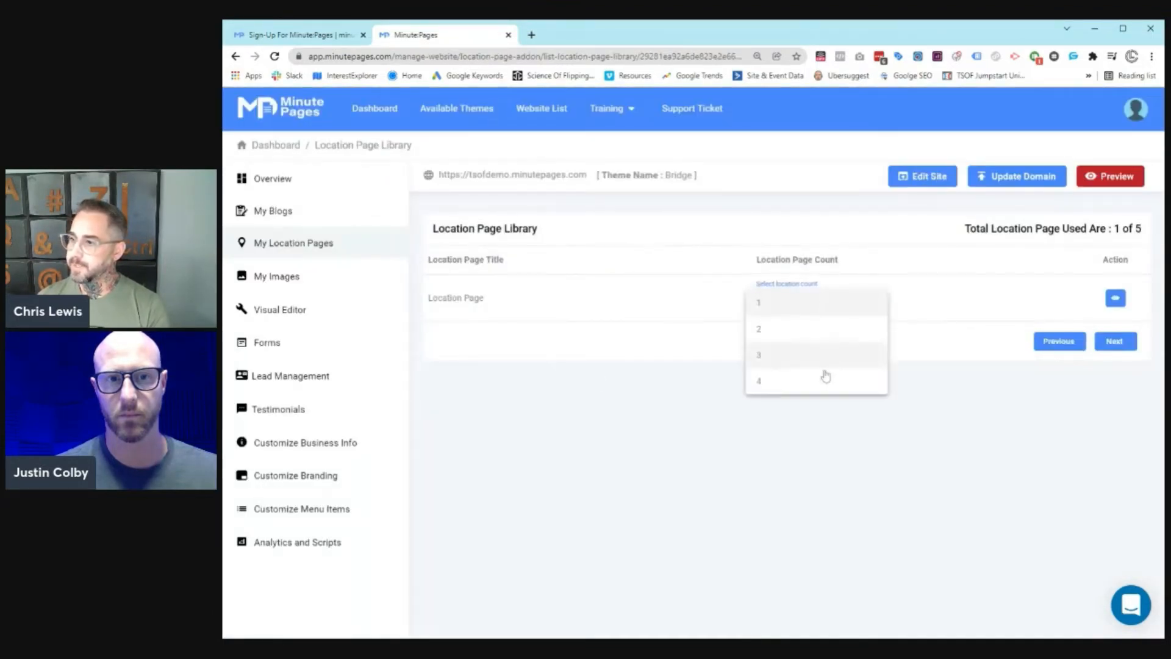
pyautogui.click(821, 383)
pyautogui.click(1114, 343)
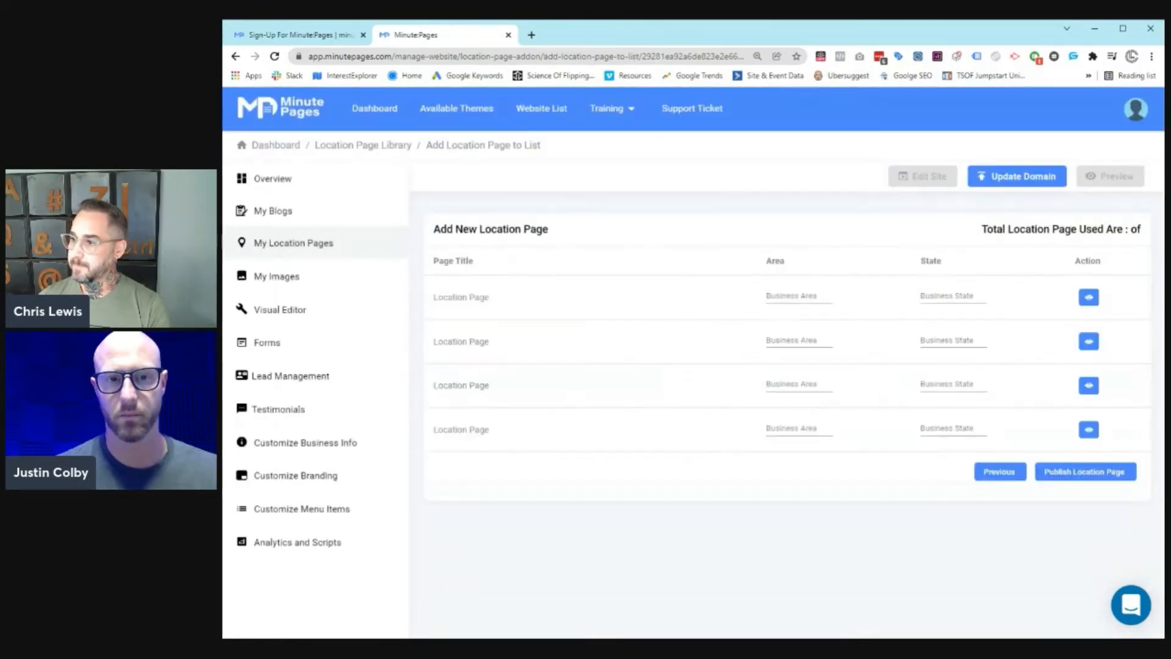
pyautogui.click(780, 297)
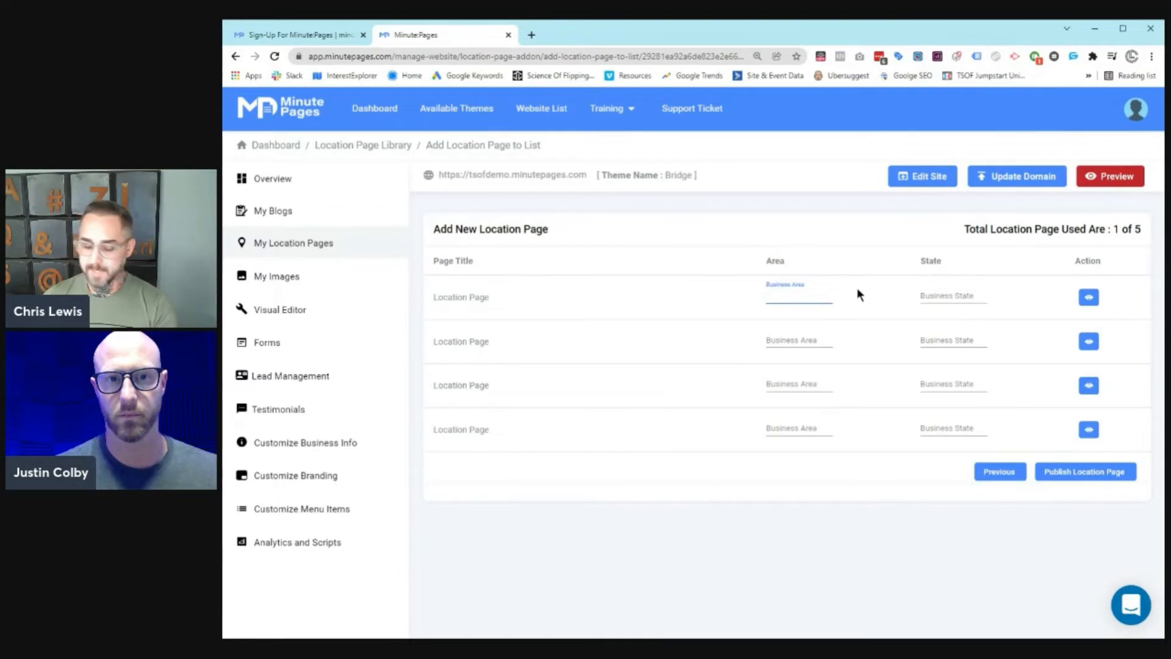
pyautogui.write('Phoenix')
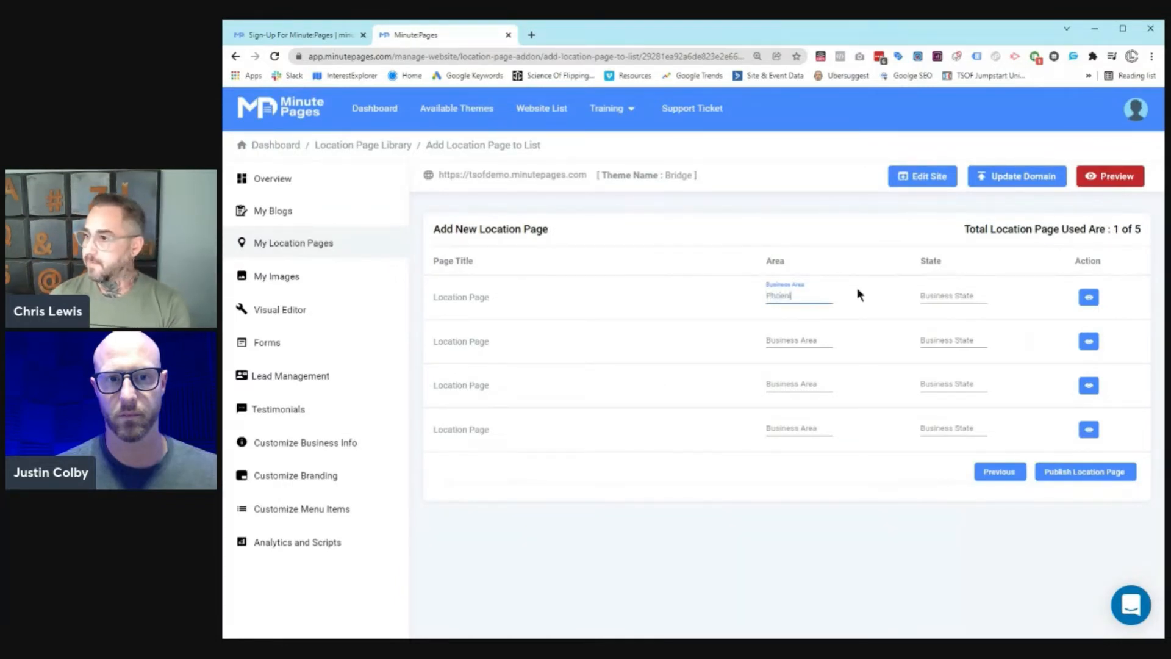
pyautogui.press('Tab')
pyautogui.write('AZ')
pyautogui.press('Tab')
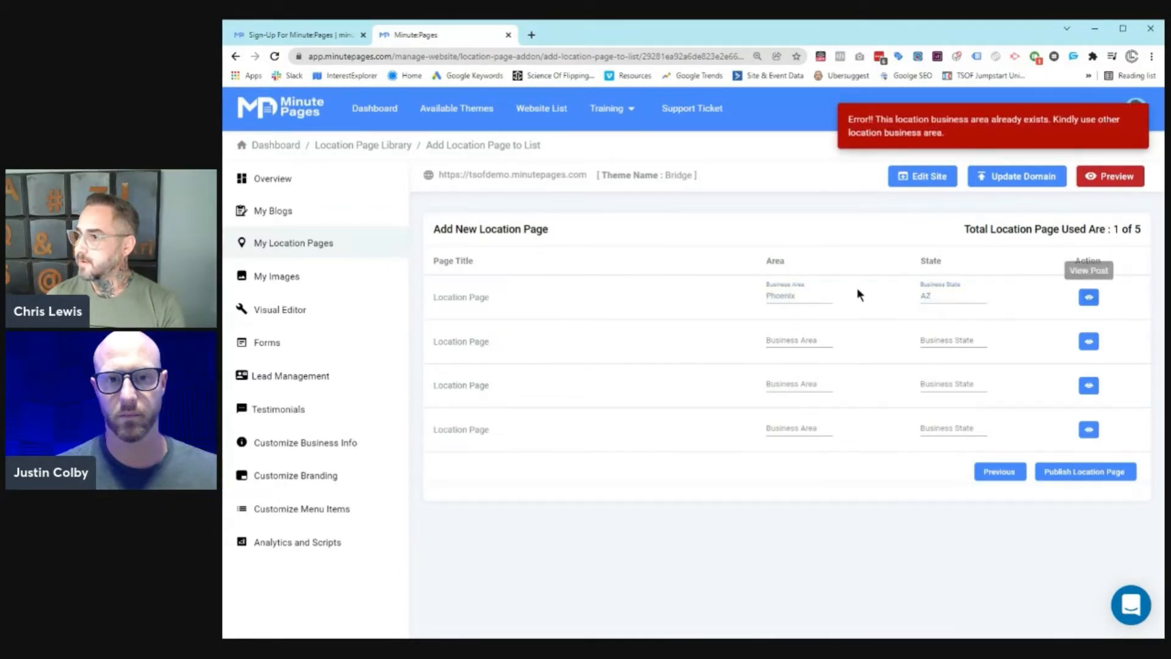
pyautogui.doubleClick(780, 296)
pyautogui.write('Scottsdale')
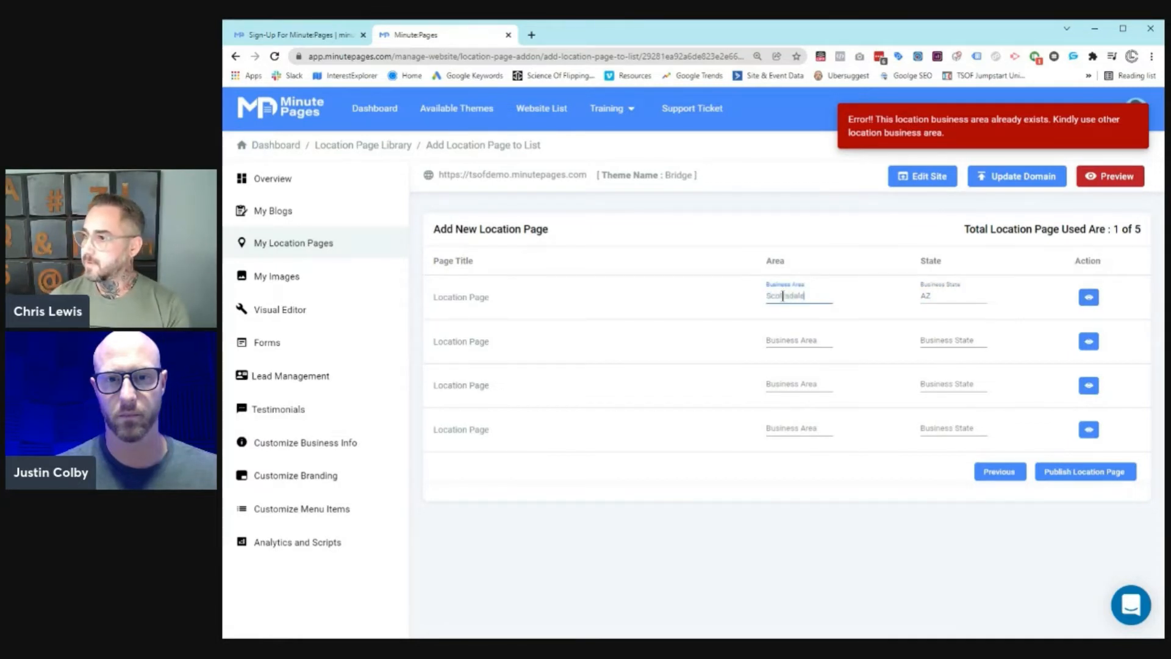
pyautogui.press('Tab')
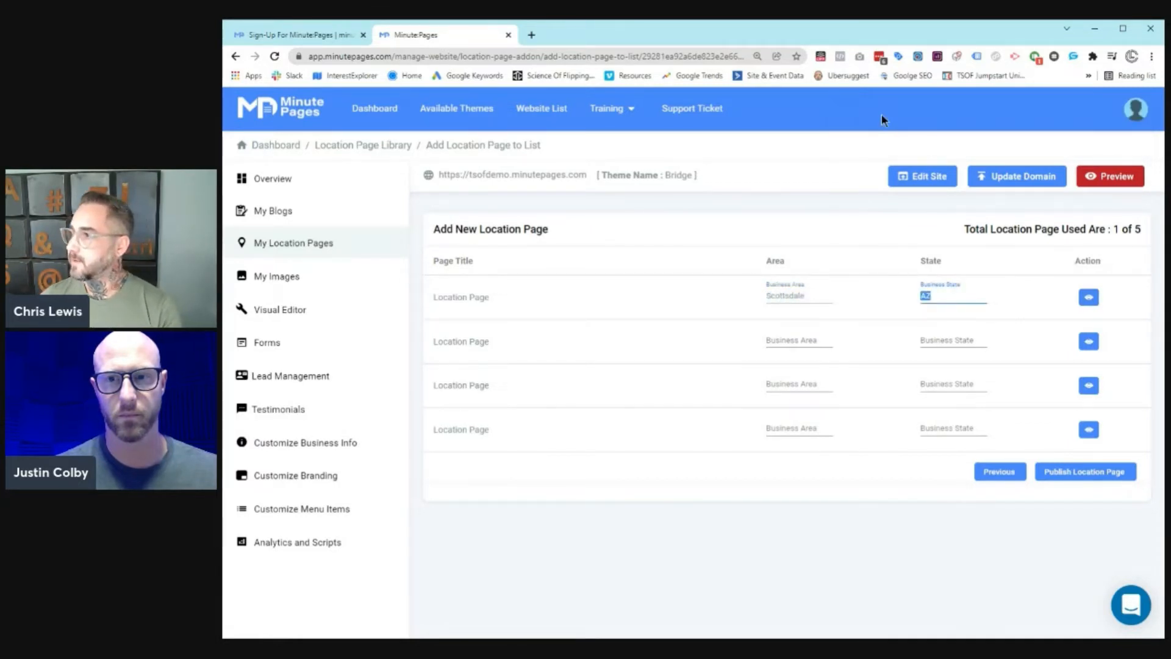
# Step: Fill the second and third pages as Denver, CO and Miami, FL
pyautogui.click(782, 339)
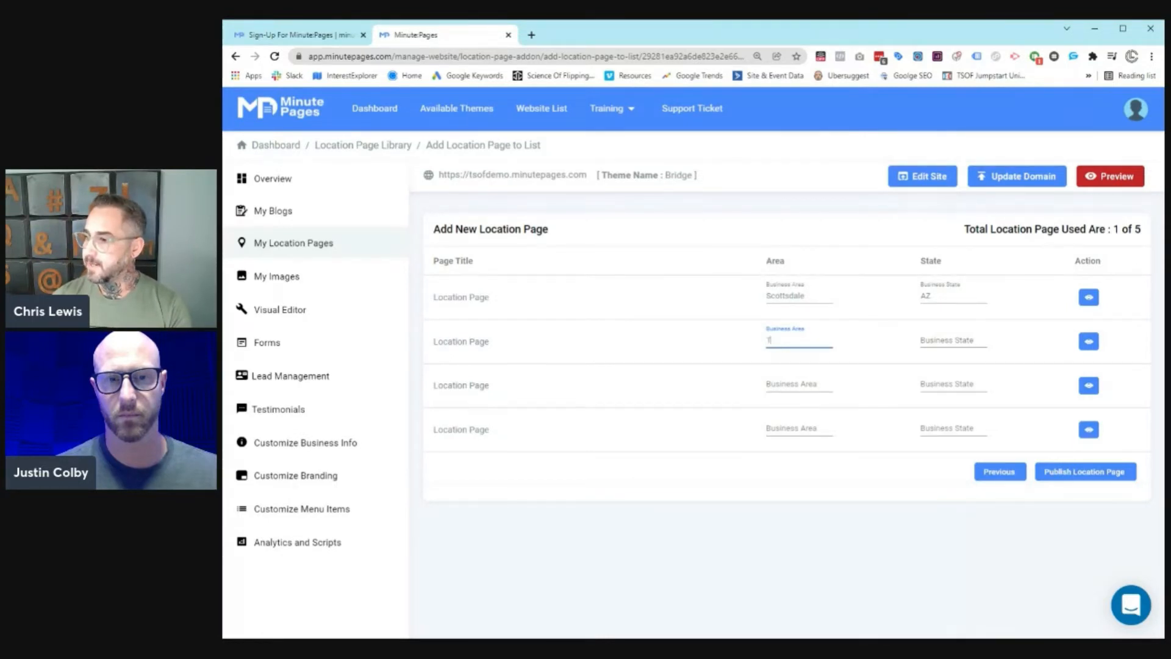
pyautogui.write('D')
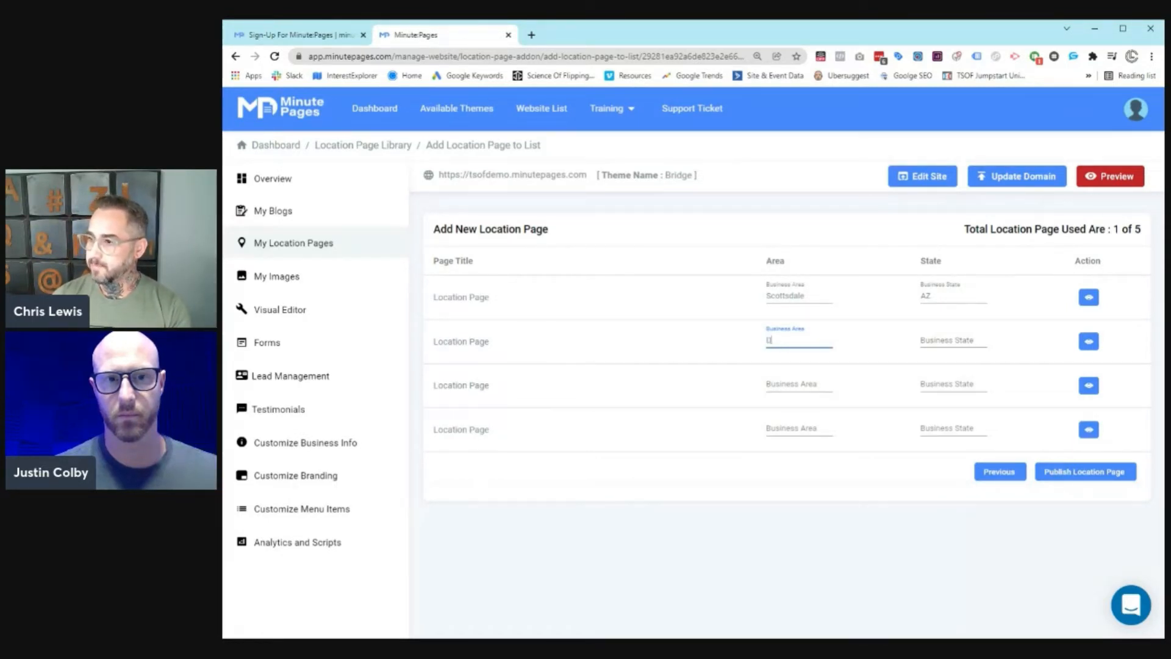
pyautogui.write('enver')
pyautogui.press('Tab')
pyautogui.write('CO')
pyautogui.press('Tab')
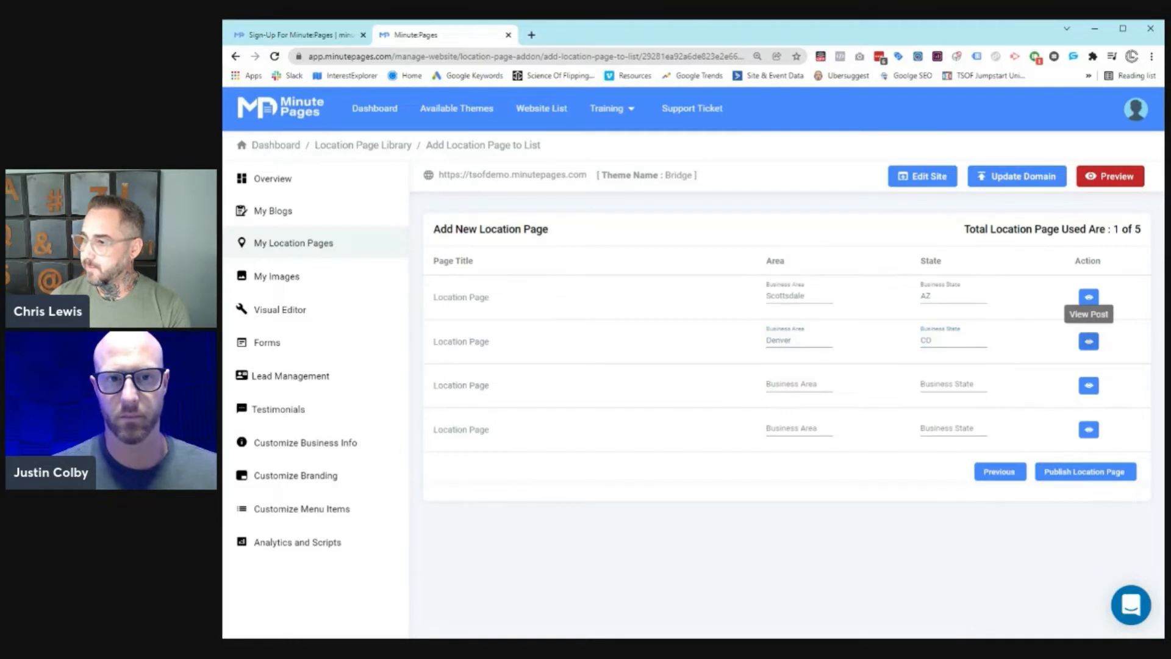
pyautogui.press('Tab')
pyautogui.write('Miami')
pyautogui.press('Tab')
pyautogui.write('FL')
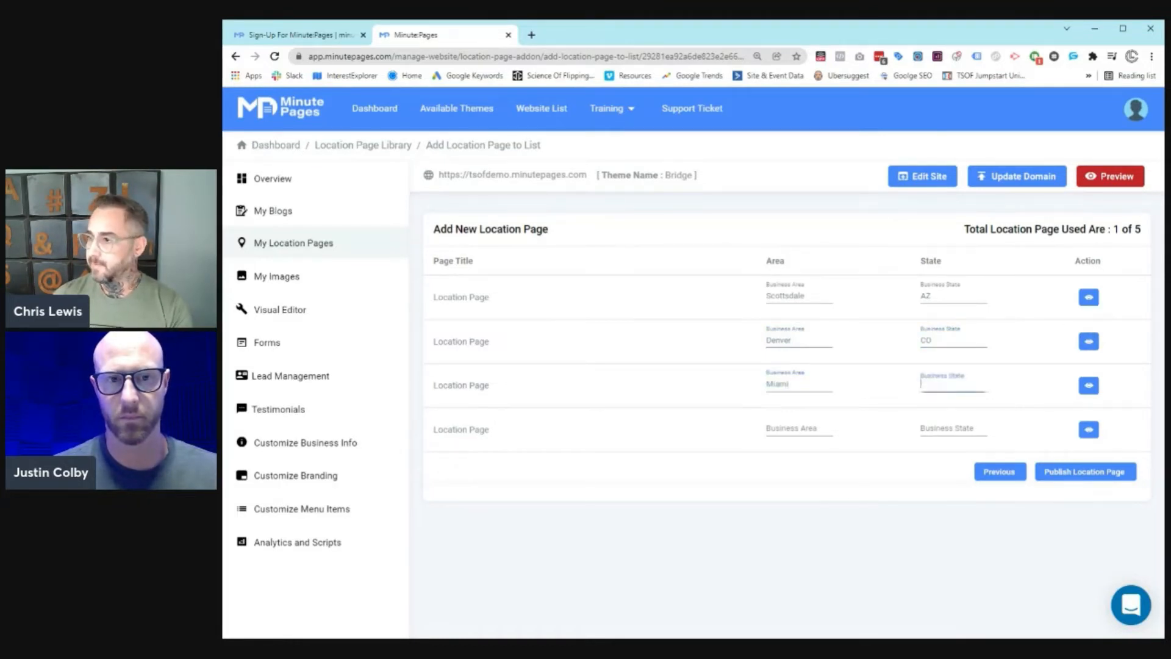
# Step: Fill the fourth page as Los Angeles, CA and publish the four location pages
pyautogui.press('Tab')
pyautogui.press('Tab')
pyautogui.write('L')
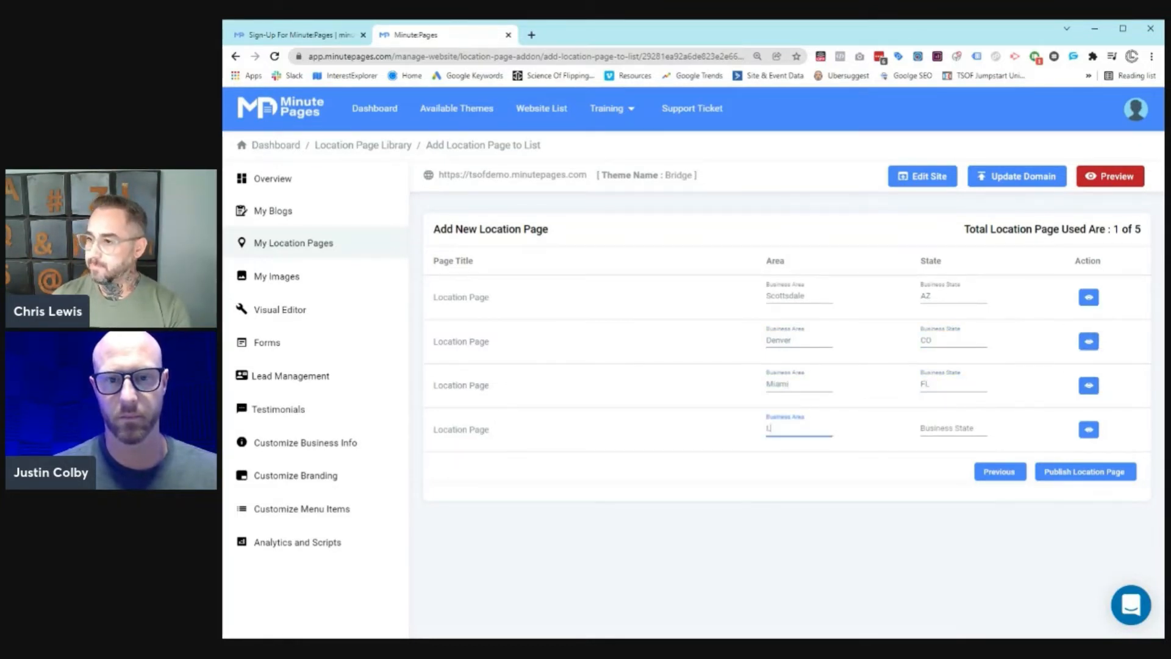
pyautogui.write('os Angeles')
pyautogui.press('Tab')
pyautogui.write('CA')
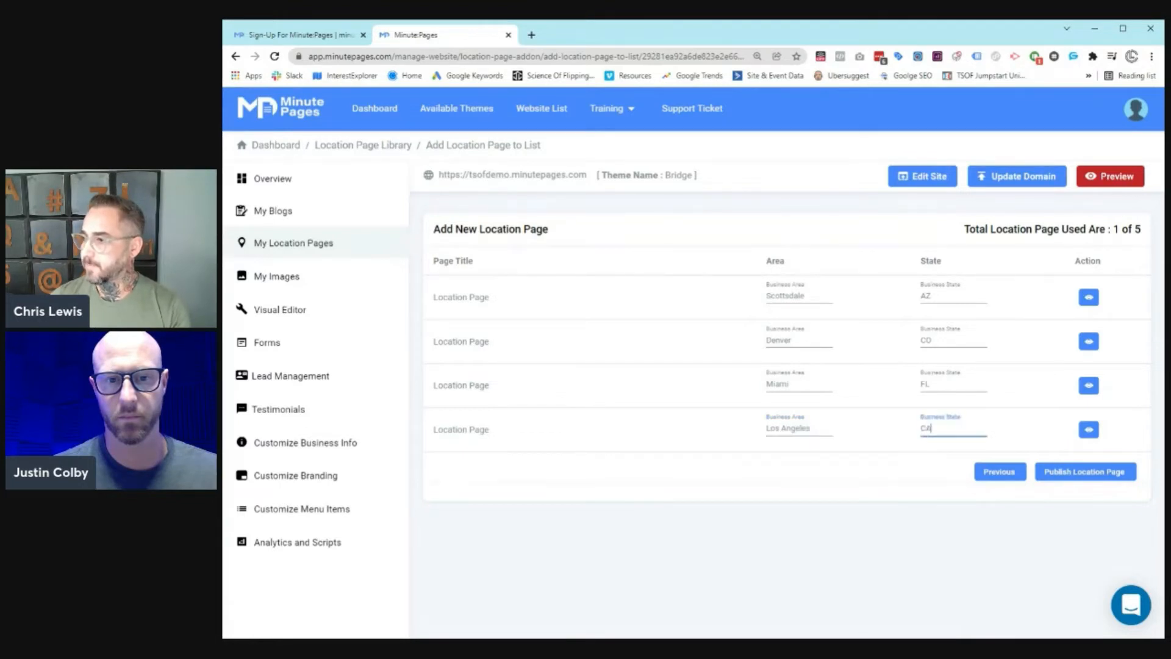
pyautogui.click(1105, 477)
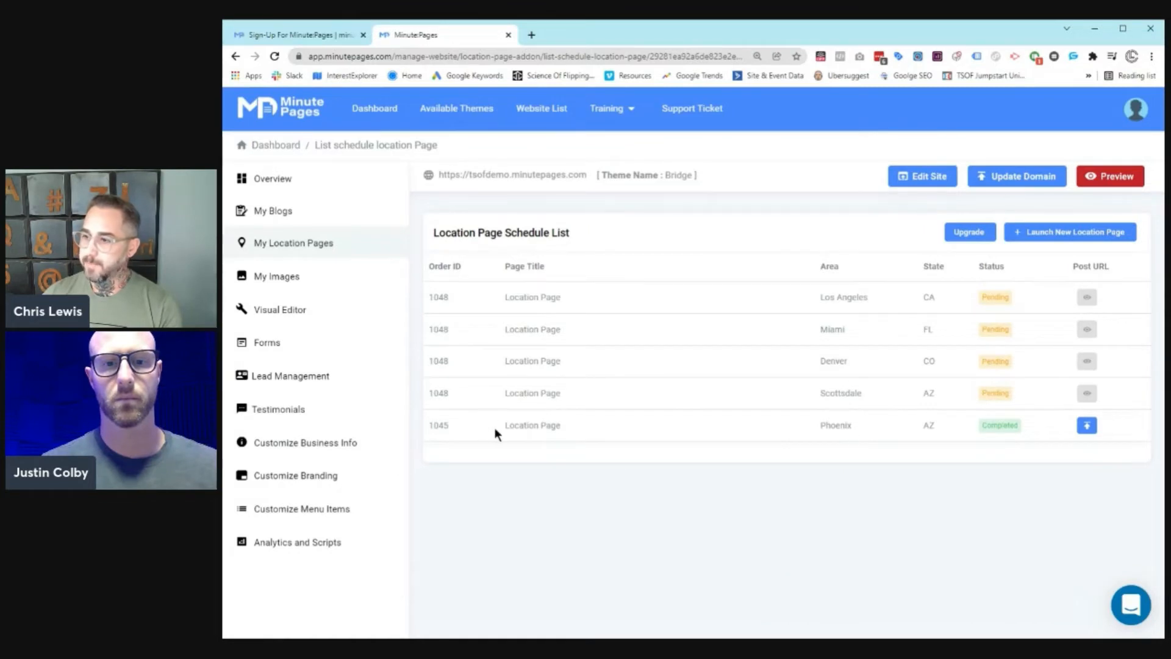
# Step: Open the completed Phoenix location page on the live site and scroll through it
pyautogui.moveTo(495, 428); pyautogui.dragTo(932, 421)
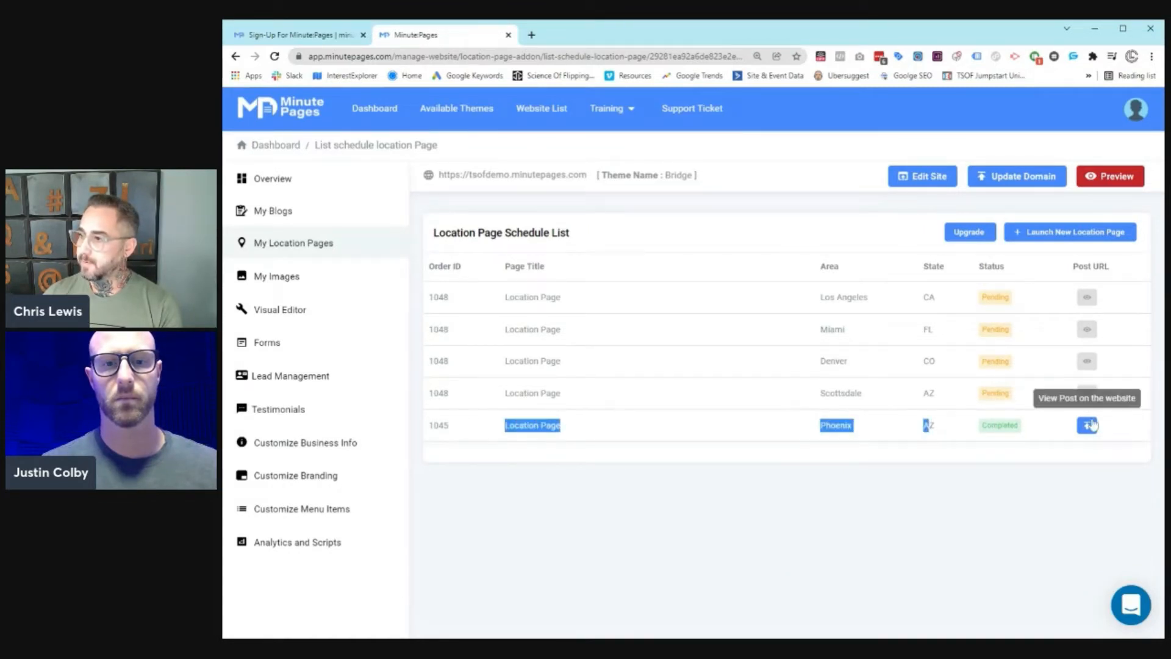
pyautogui.click(1087, 425)
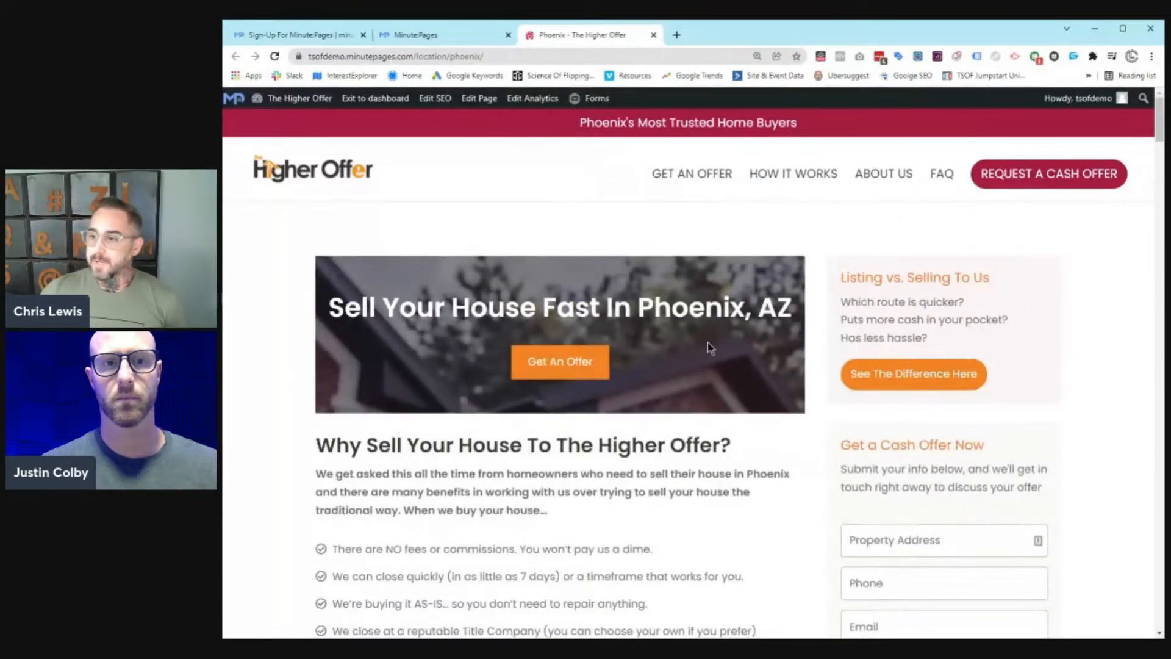
pyautogui.scroll(-5, 582, 208)
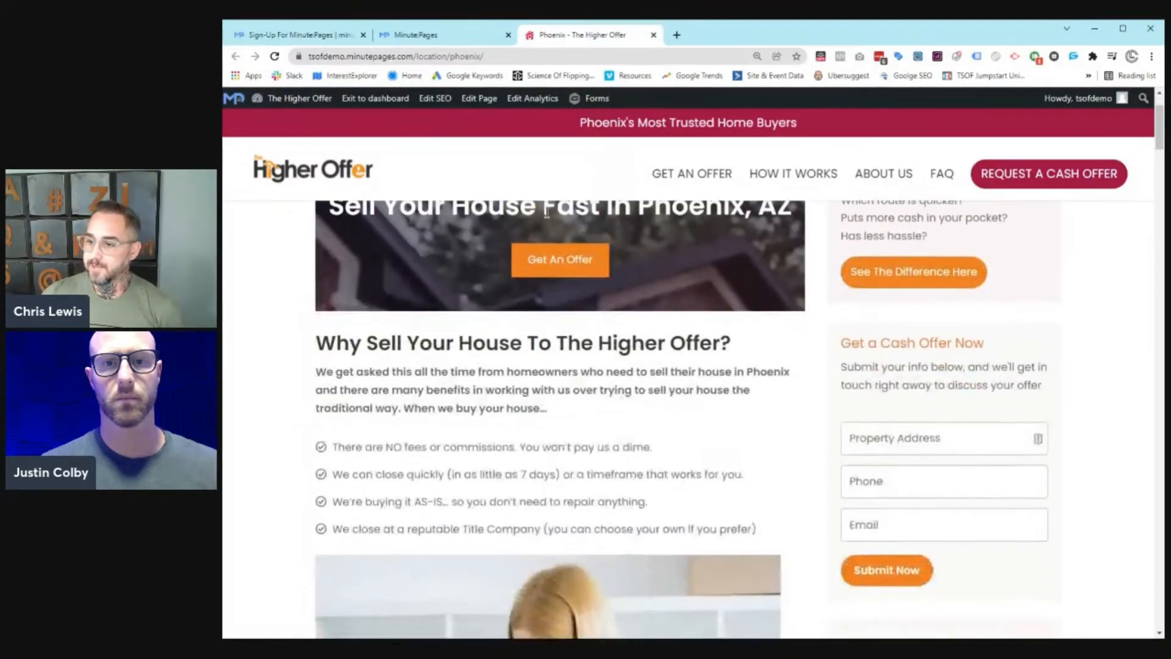
pyautogui.scroll(4, 664, 215)
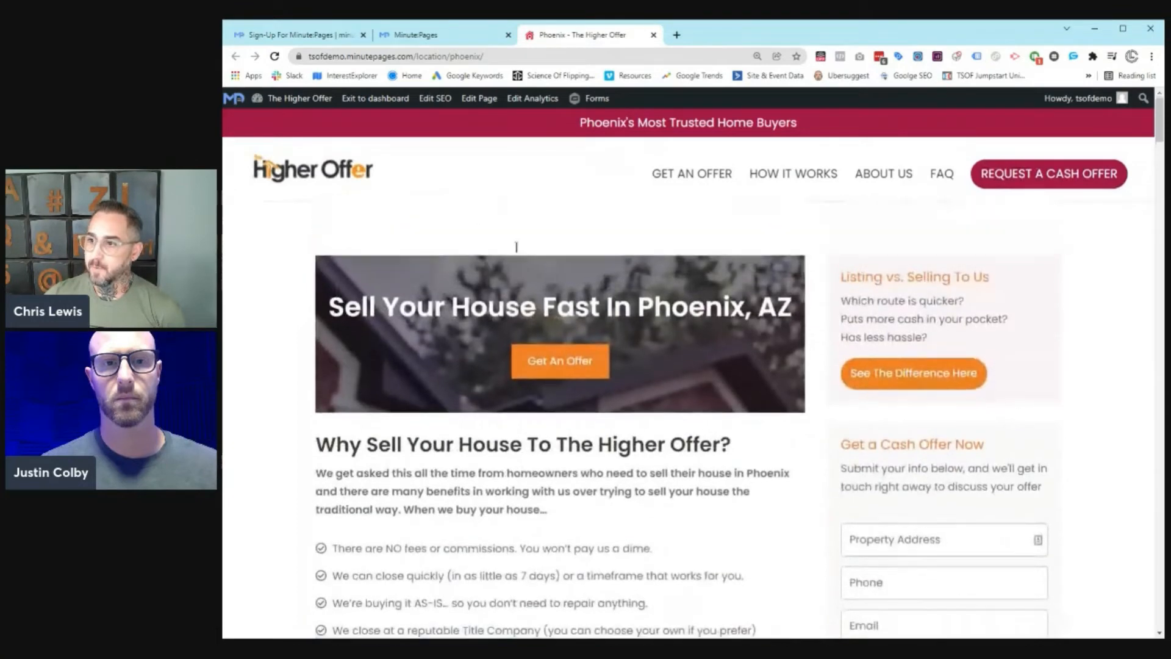
pyautogui.scroll(-2, 541, 284)
pyautogui.scroll(-15, 541, 284)
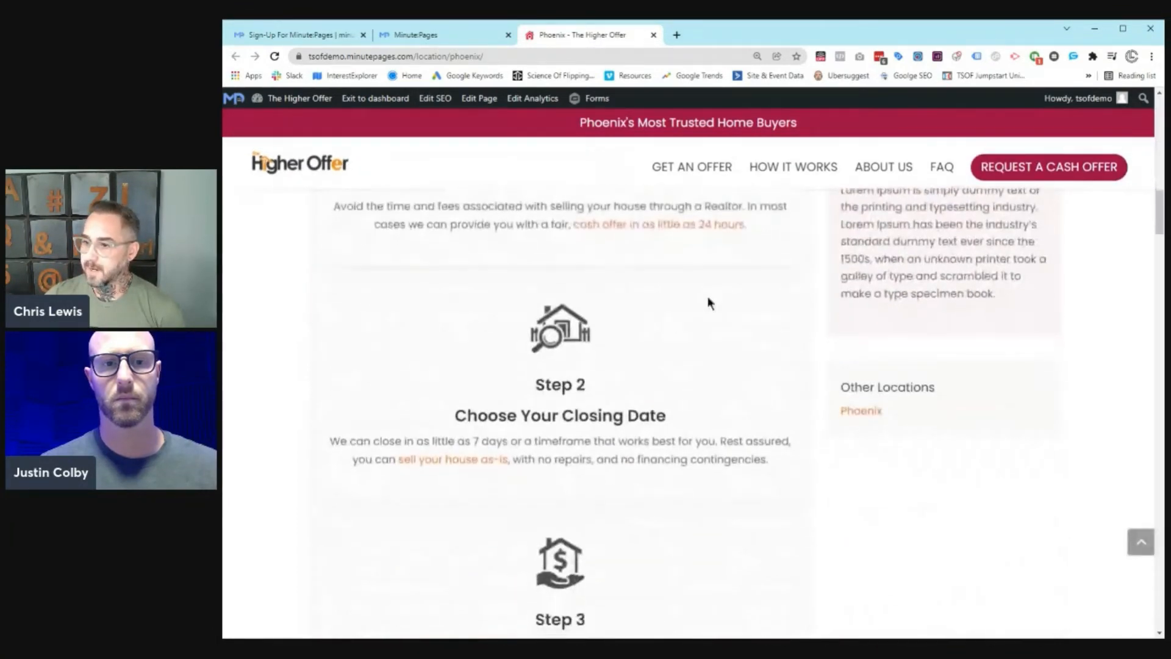
pyautogui.scroll(-18, 707, 298)
pyautogui.scroll(-12, 575, 310)
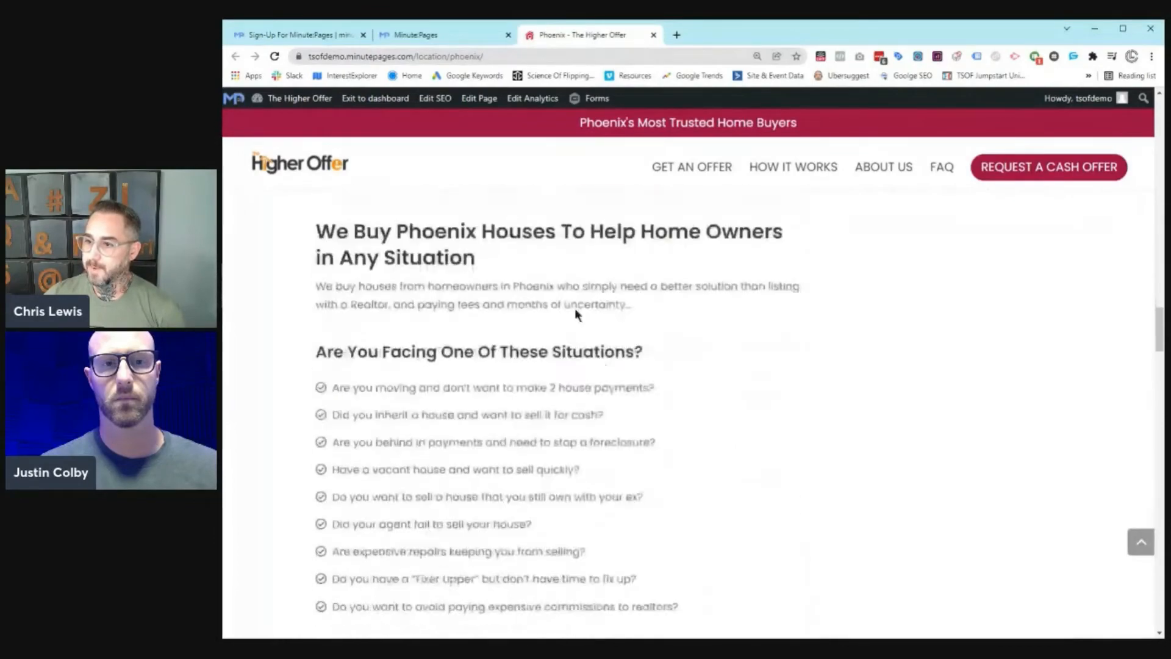
pyautogui.scroll(-15, 575, 310)
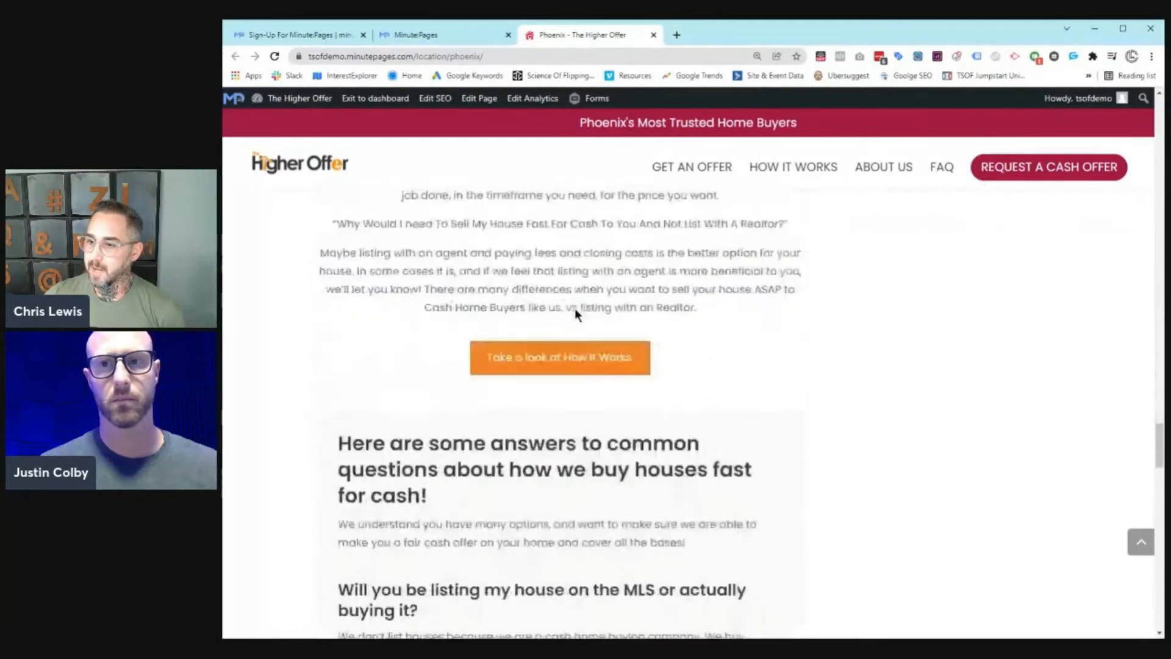
pyautogui.scroll(-5, 574, 309)
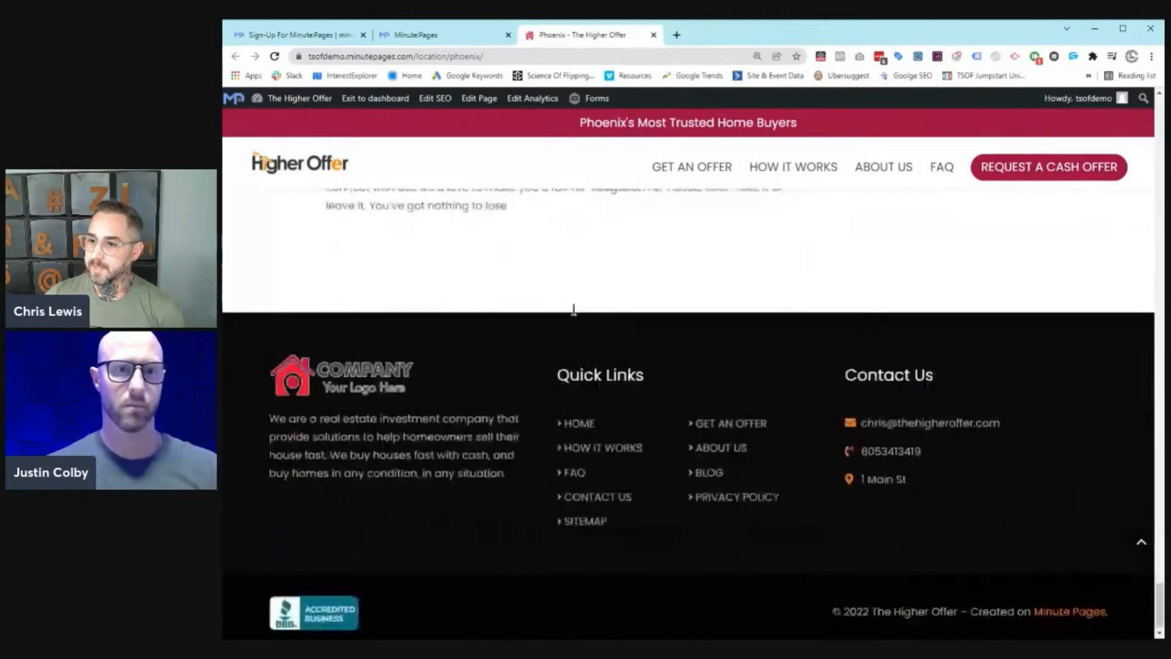
pyautogui.scroll(3, 570, 308)
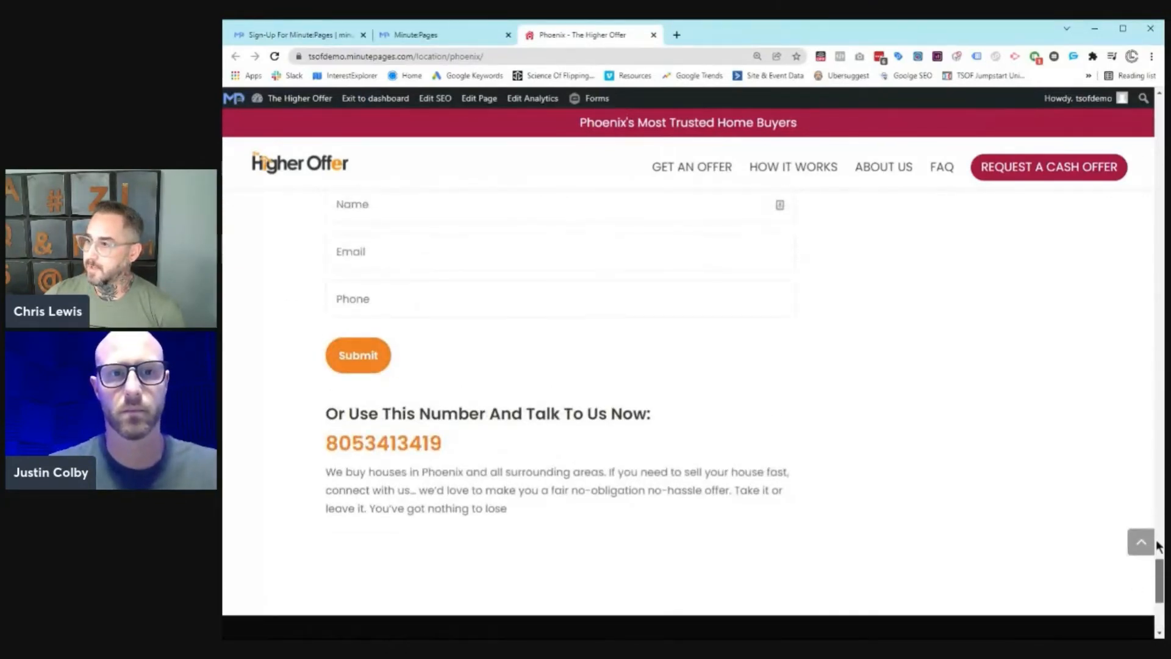
# Step: Jump back to the top of the Phoenix page, then switch to the MinutePages dashboard
pyautogui.click(1140, 541)
pyautogui.scroll(-5, 937, 371)
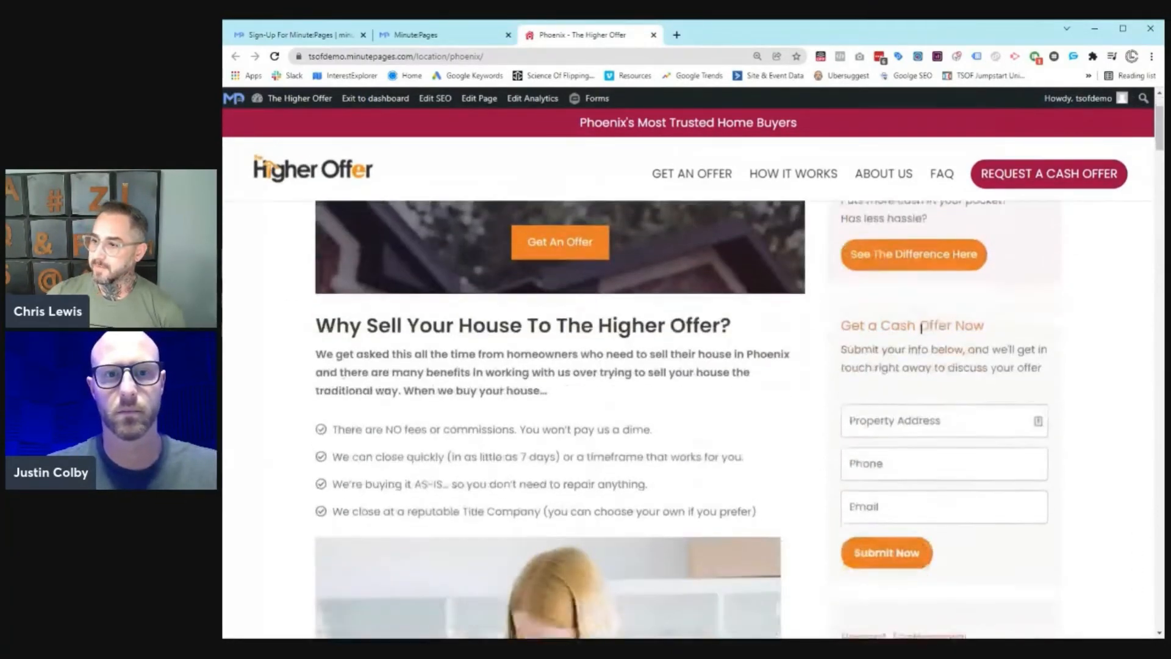
pyautogui.scroll(-8, 920, 478)
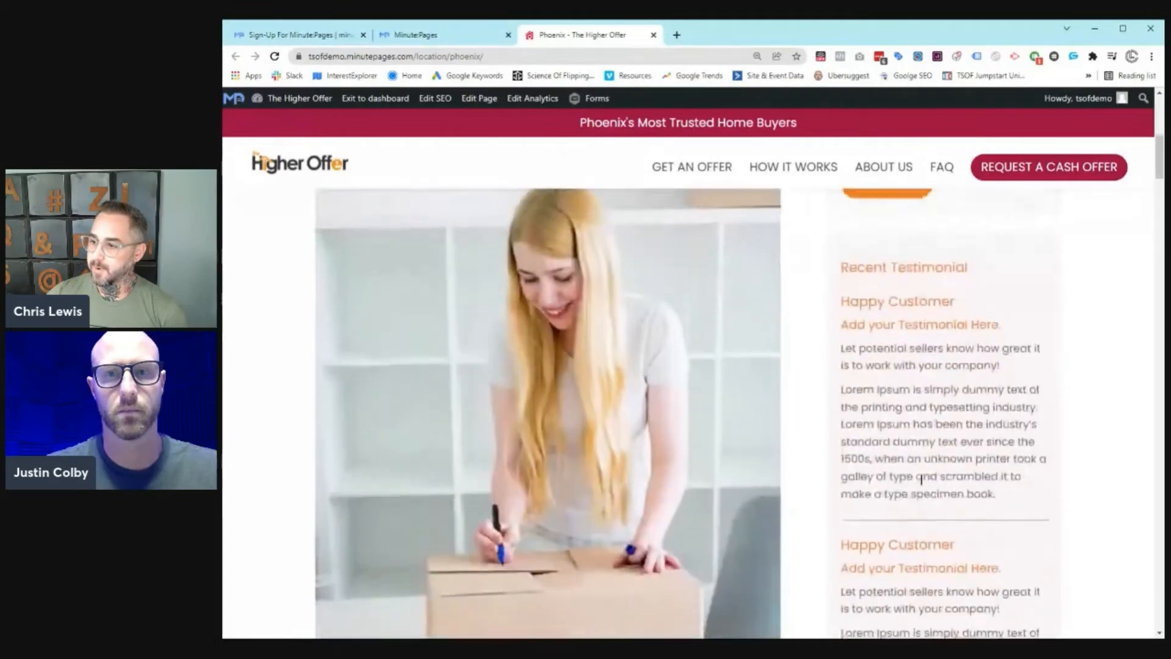
pyautogui.scroll(5, 923, 485)
pyautogui.scroll(10, 923, 485)
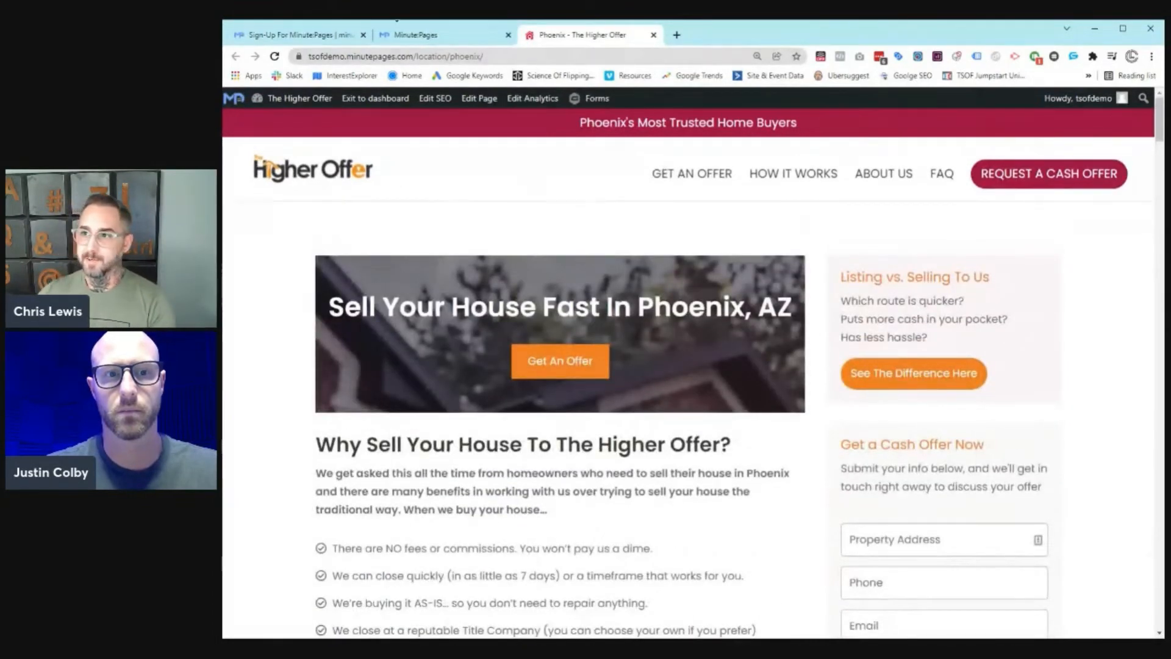
pyautogui.click(402, 35)
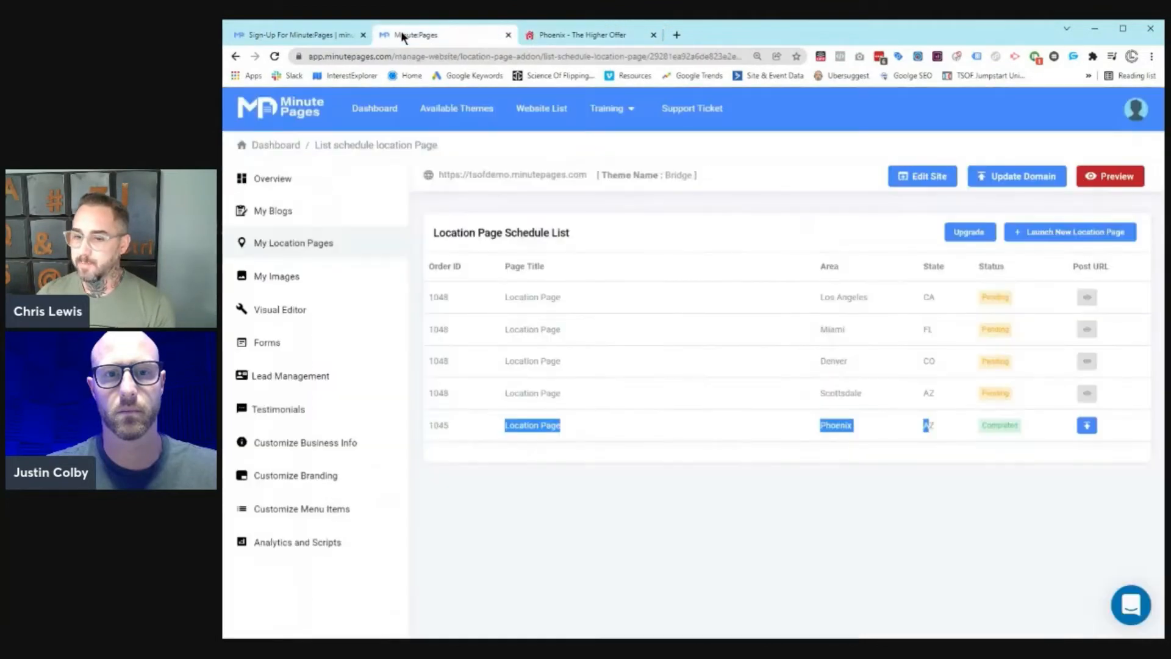
# Step: Clear the Phoenix row selection and open My Blogs to see the Blog Post Schedule List
pyautogui.click(341, 36)
pyautogui.click(441, 35)
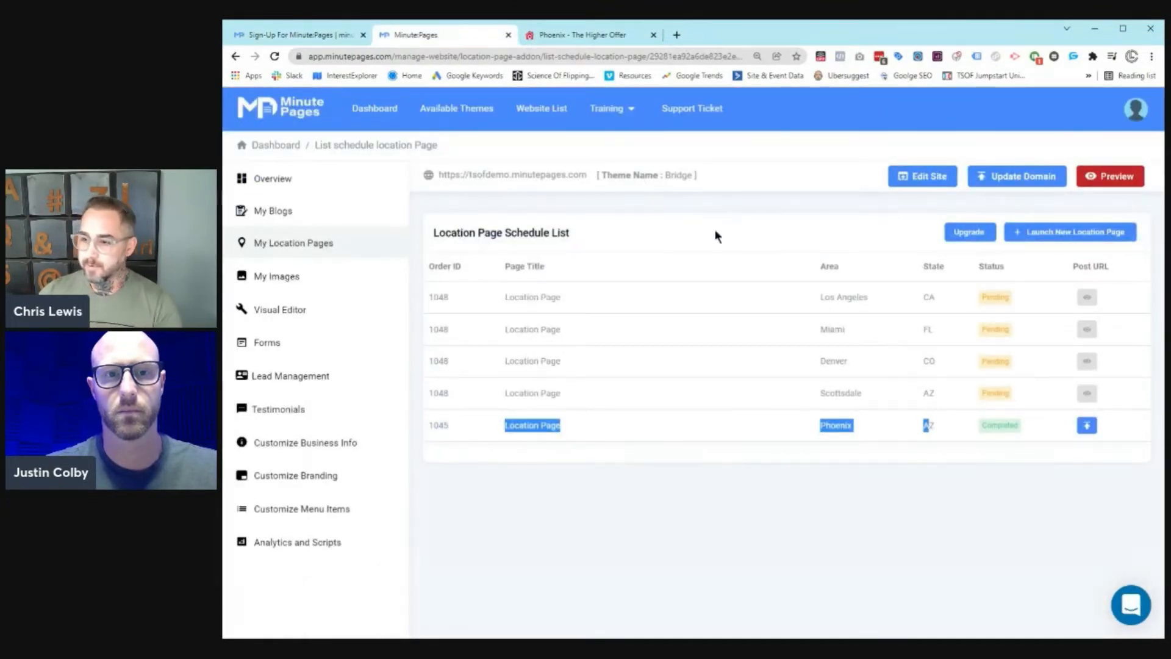
pyautogui.click(772, 448)
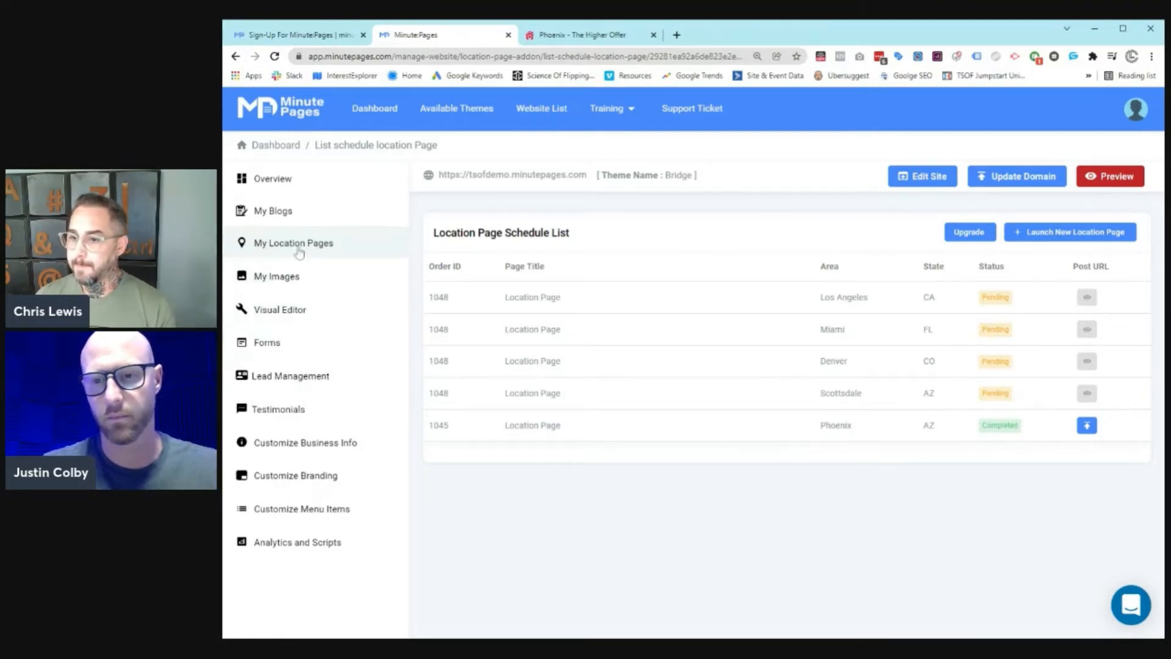
pyautogui.click(288, 212)
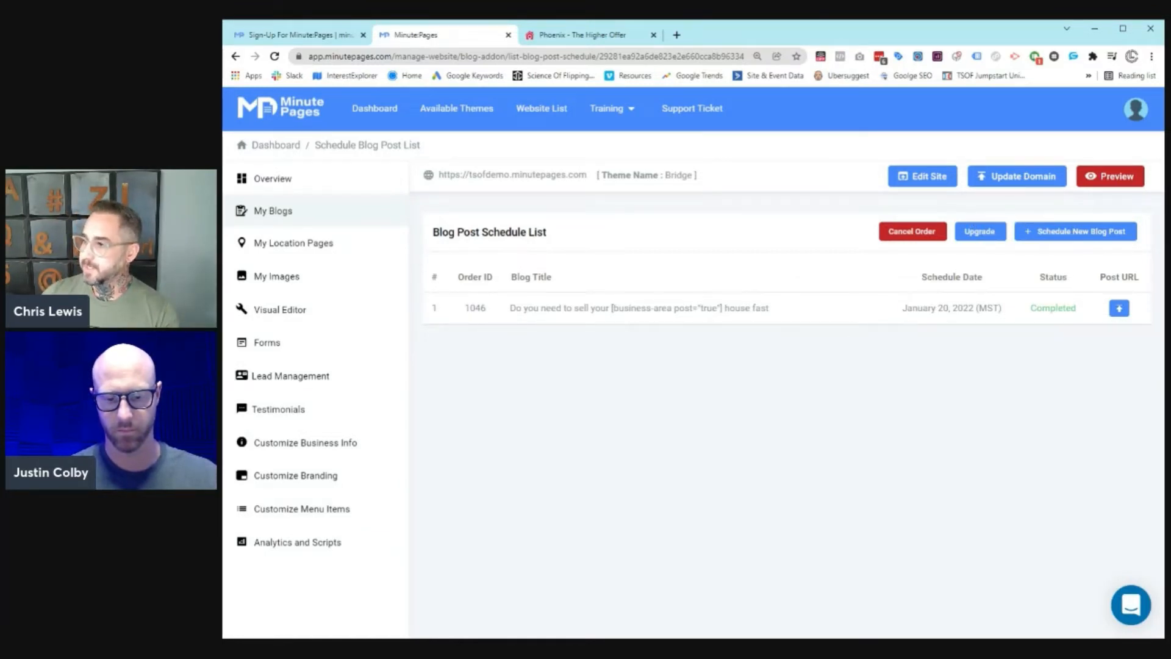
# Step: Start a new scheduled post and tick the raw land, new construction and condo posts
pyautogui.click(1066, 238)
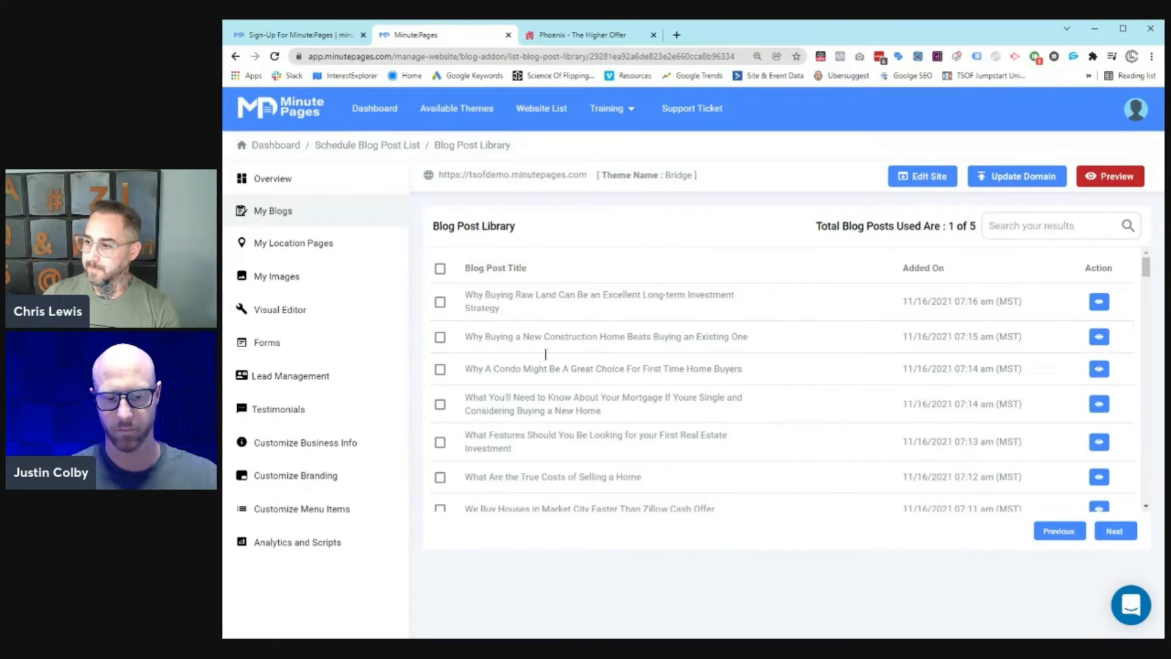
pyautogui.click(440, 302)
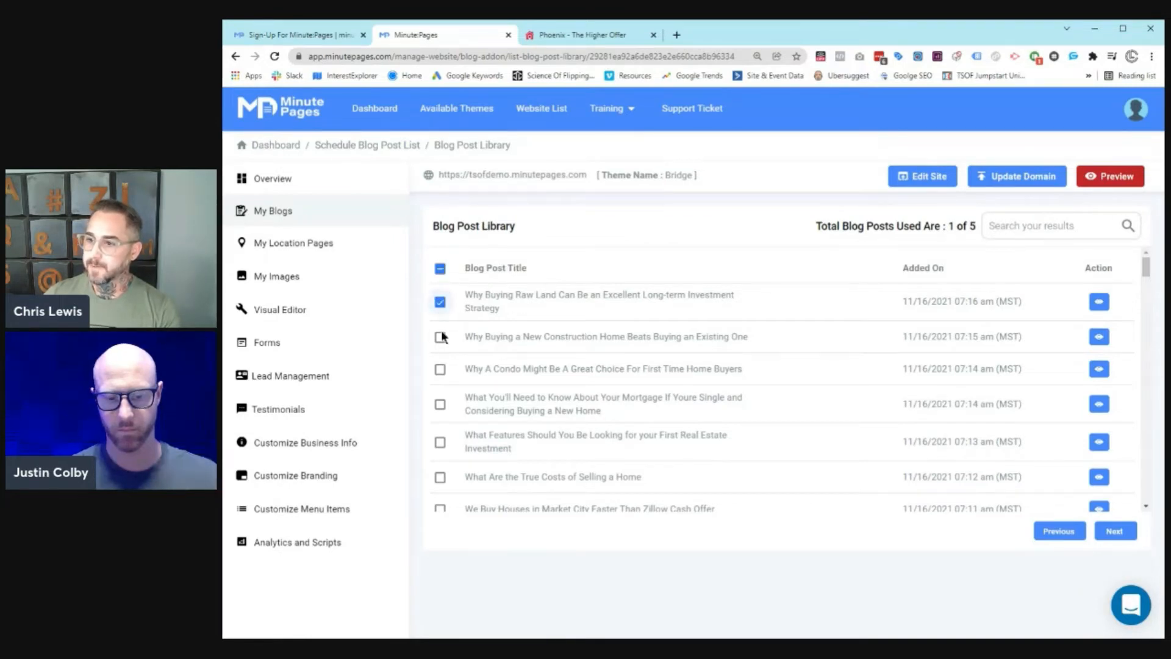
pyautogui.click(440, 337)
pyautogui.click(440, 369)
# Step: Look over the Blog Post Library, then continue with the three selected posts
pyautogui.scroll(-20, 600, 393)
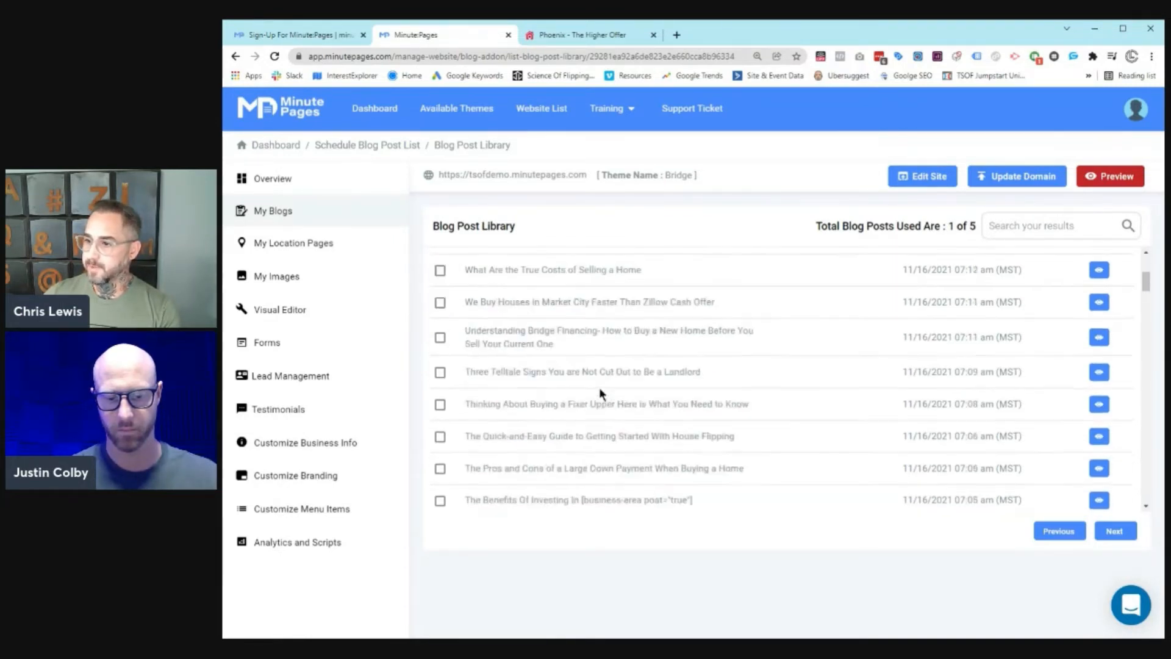
pyautogui.scroll(-20, 601, 394)
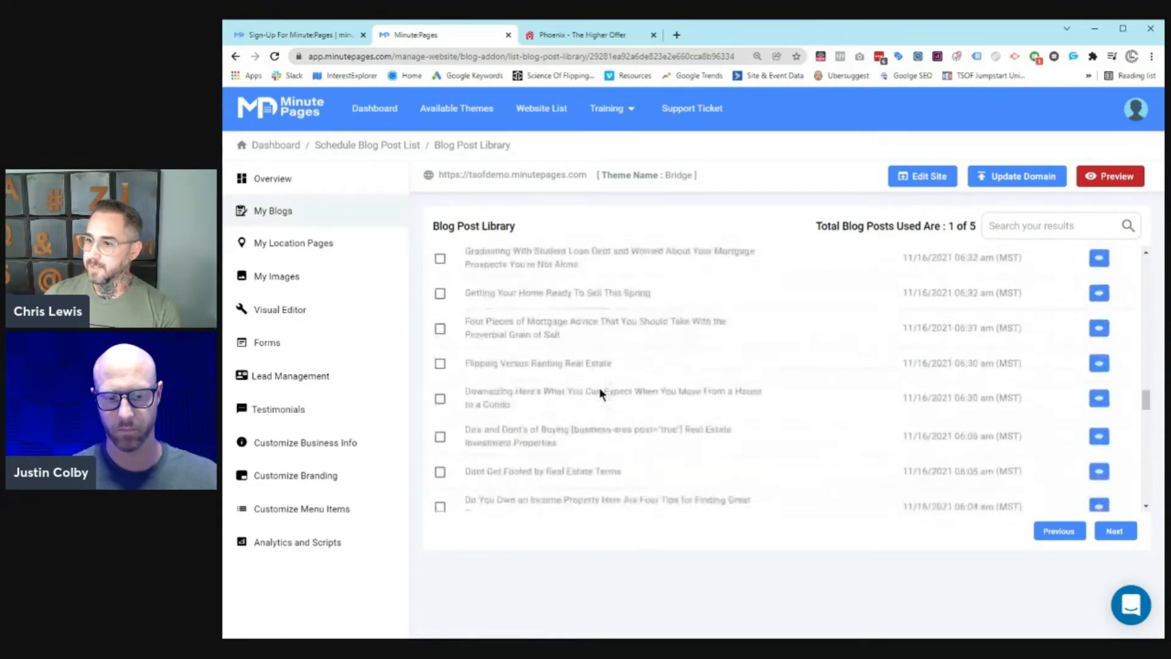
pyautogui.scroll(-3, 601, 394)
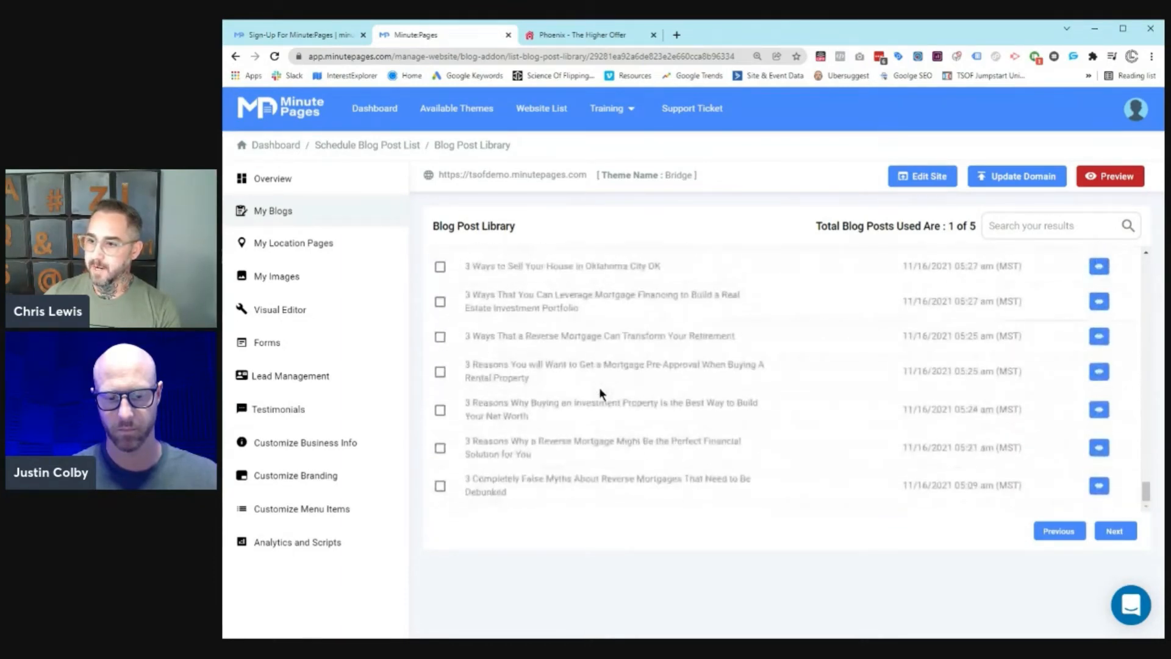
pyautogui.scroll(15, 600, 394)
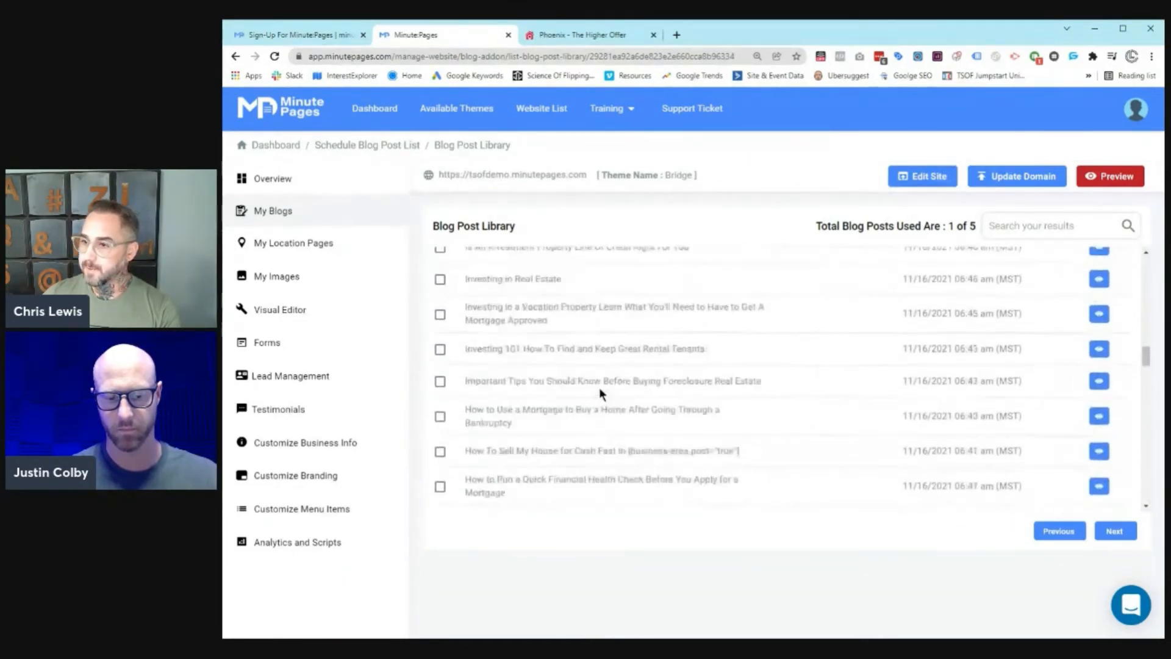
pyautogui.scroll(15, 600, 393)
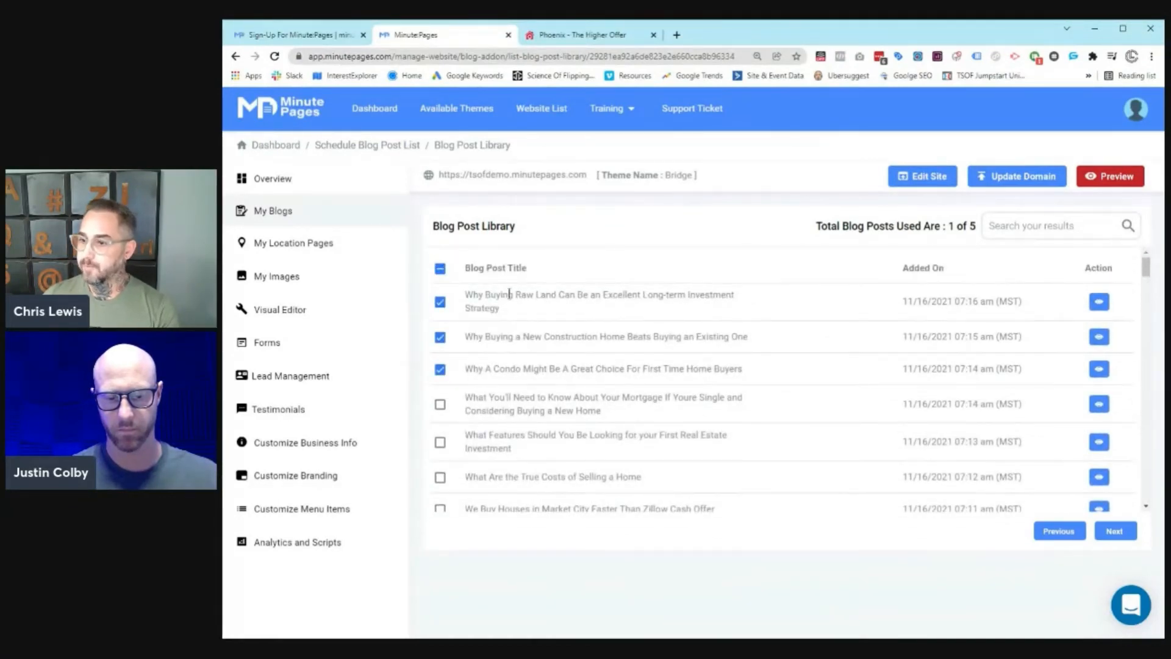
pyautogui.scroll(-6, 559, 329)
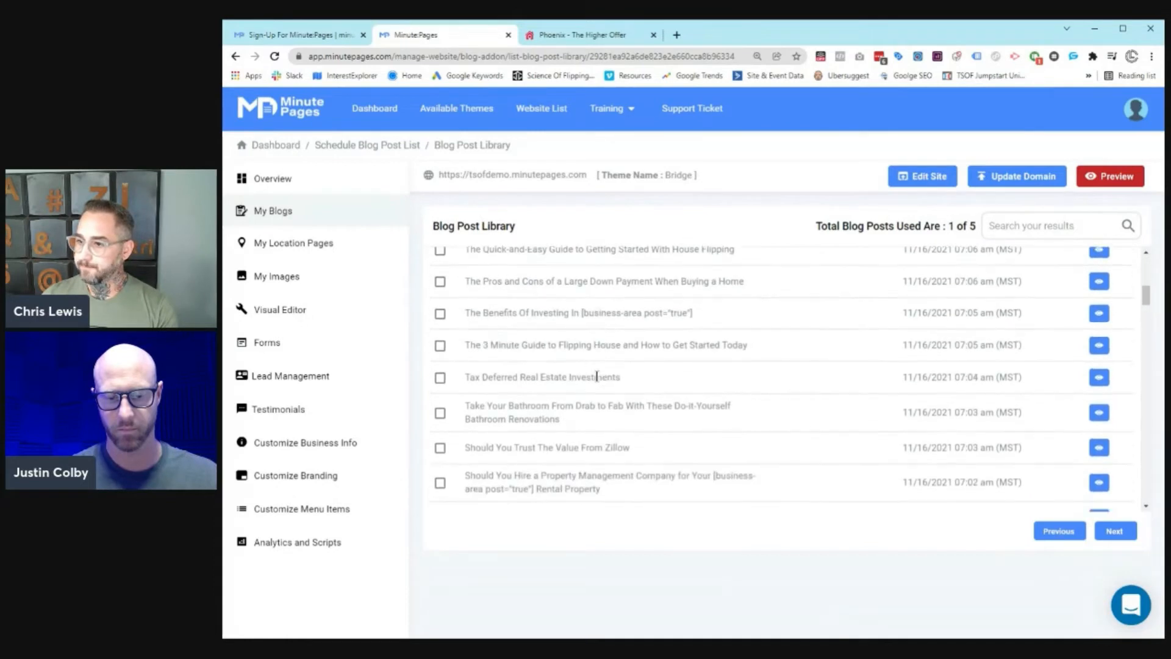
pyautogui.scroll(-5, 649, 343)
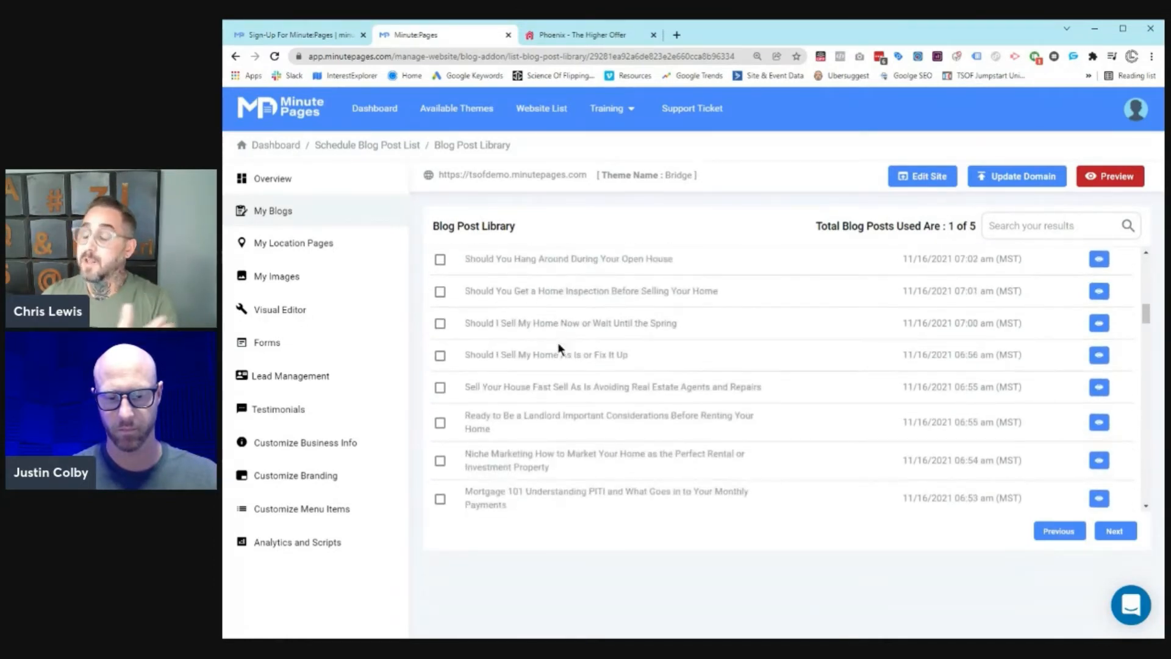
pyautogui.scroll(-3, 558, 346)
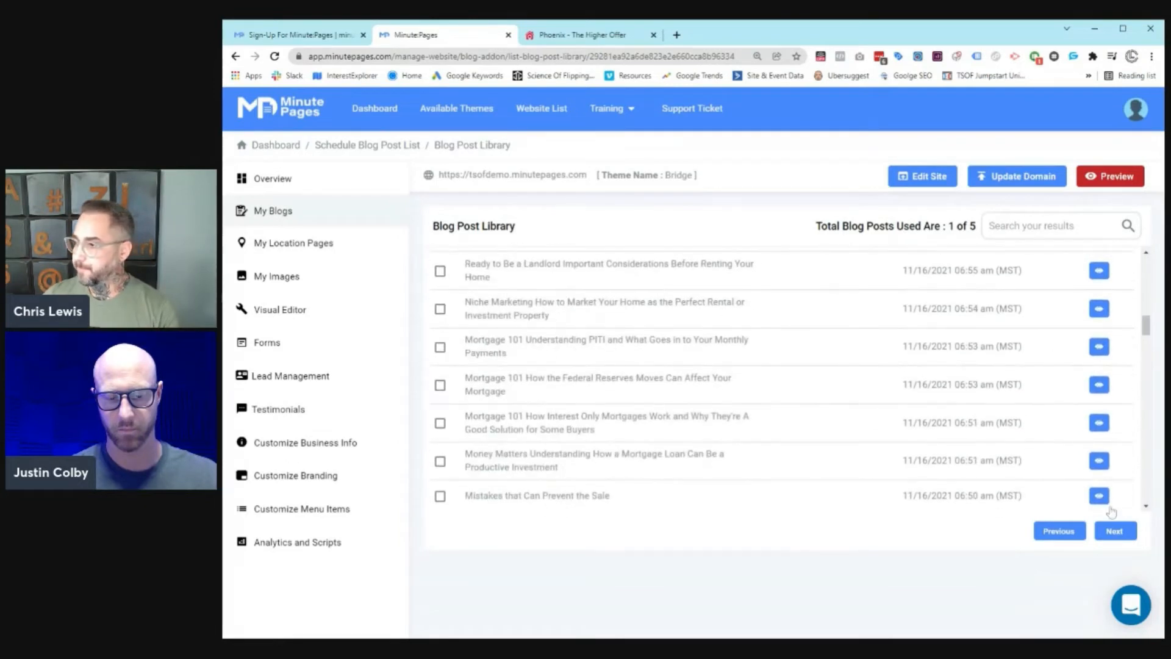
pyautogui.click(1114, 531)
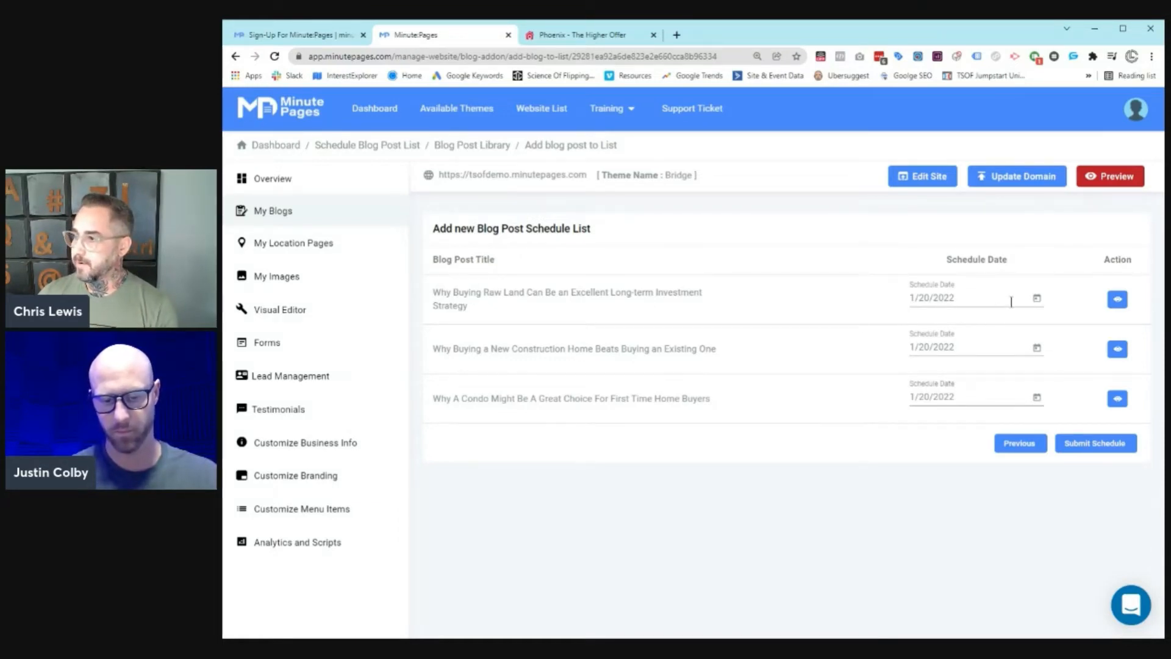
# Step: Move the raw land post to January 28, 2022 and submit the three-post schedule
pyautogui.click(1037, 298)
pyautogui.click(1064, 499)
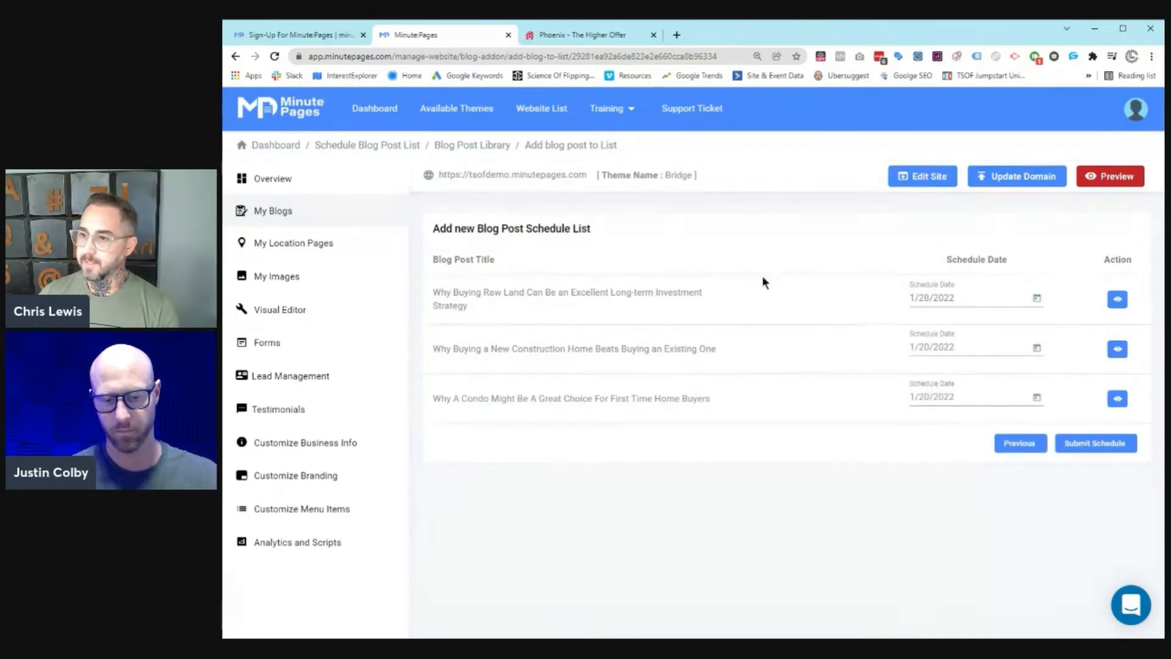
pyautogui.click(1096, 444)
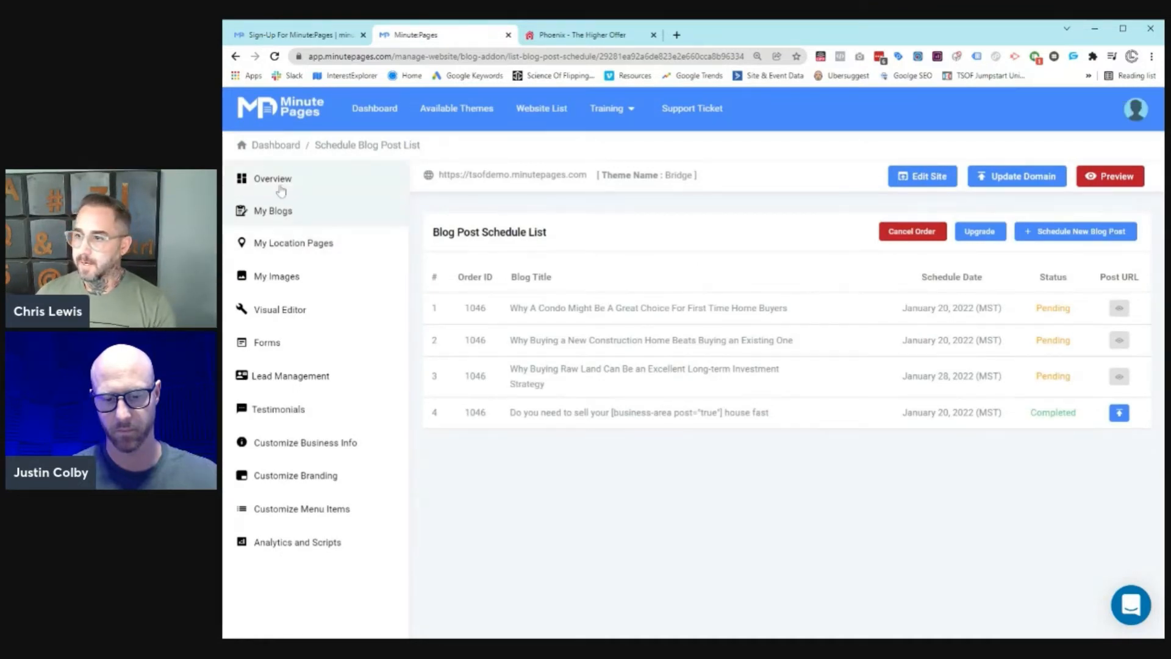
# Step: View the published blog post live, then return to the tsofdemo Website Overview
pyautogui.click(1119, 414)
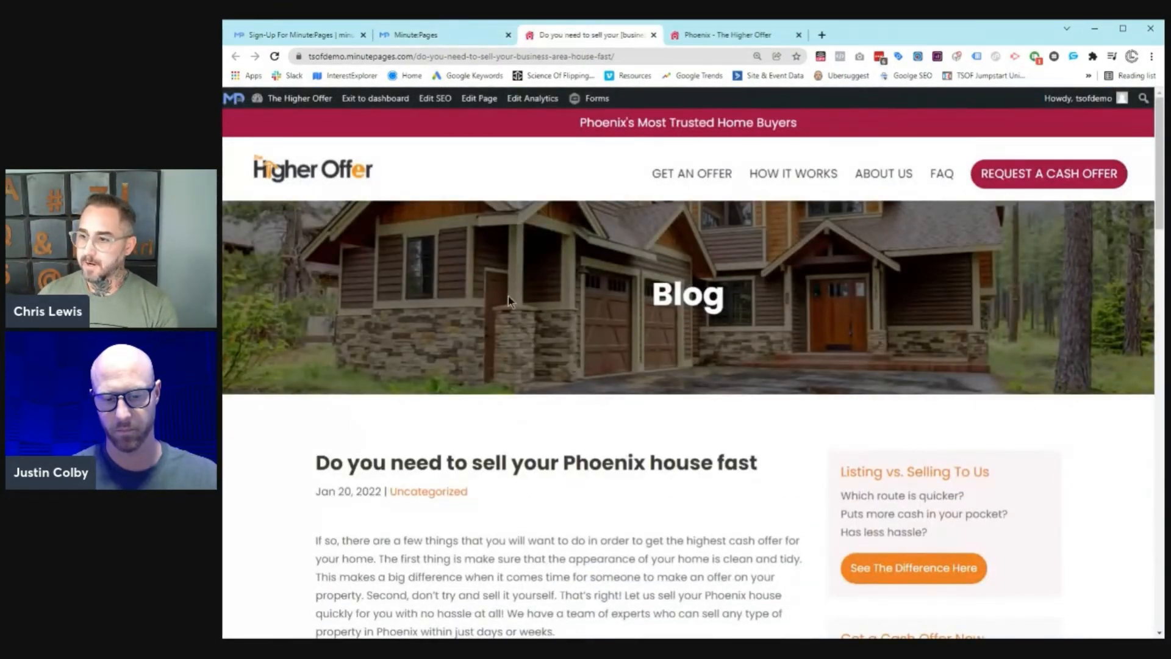
pyautogui.scroll(-3, 509, 302)
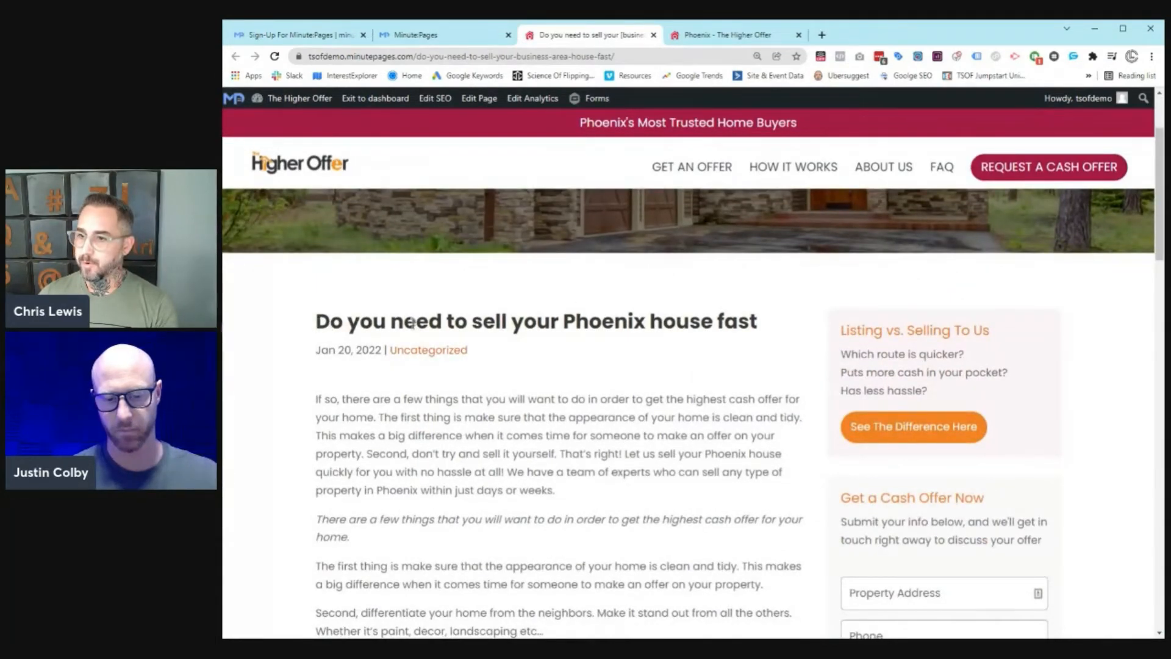
pyautogui.scroll(-15, 578, 331)
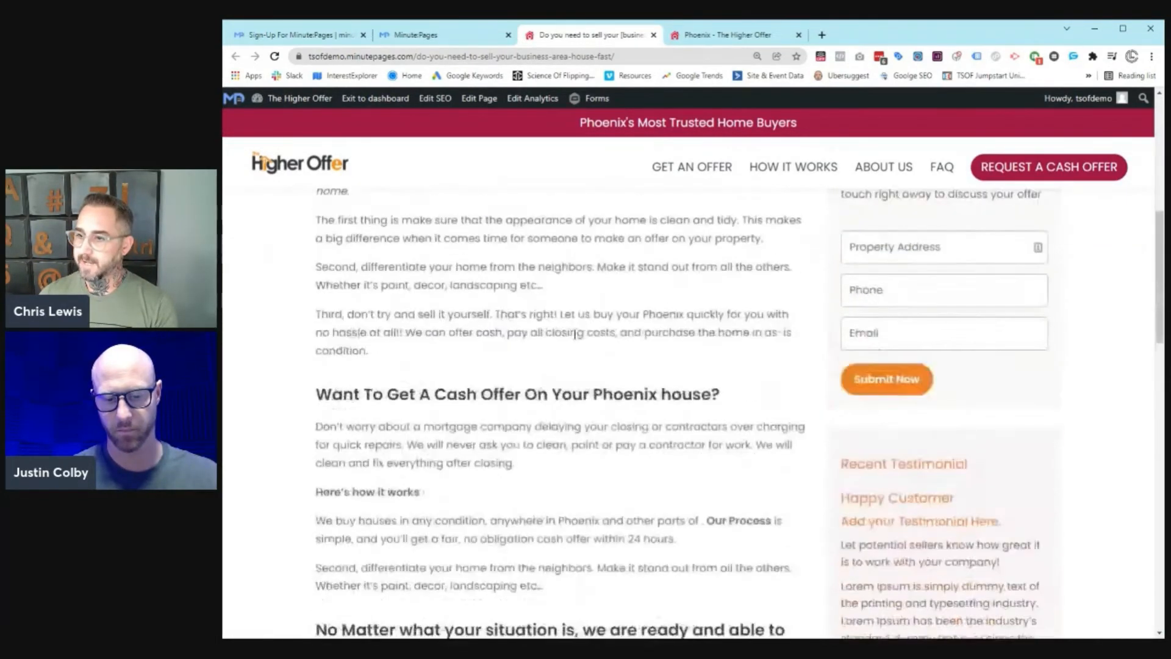
pyautogui.scroll(18, 522, 393)
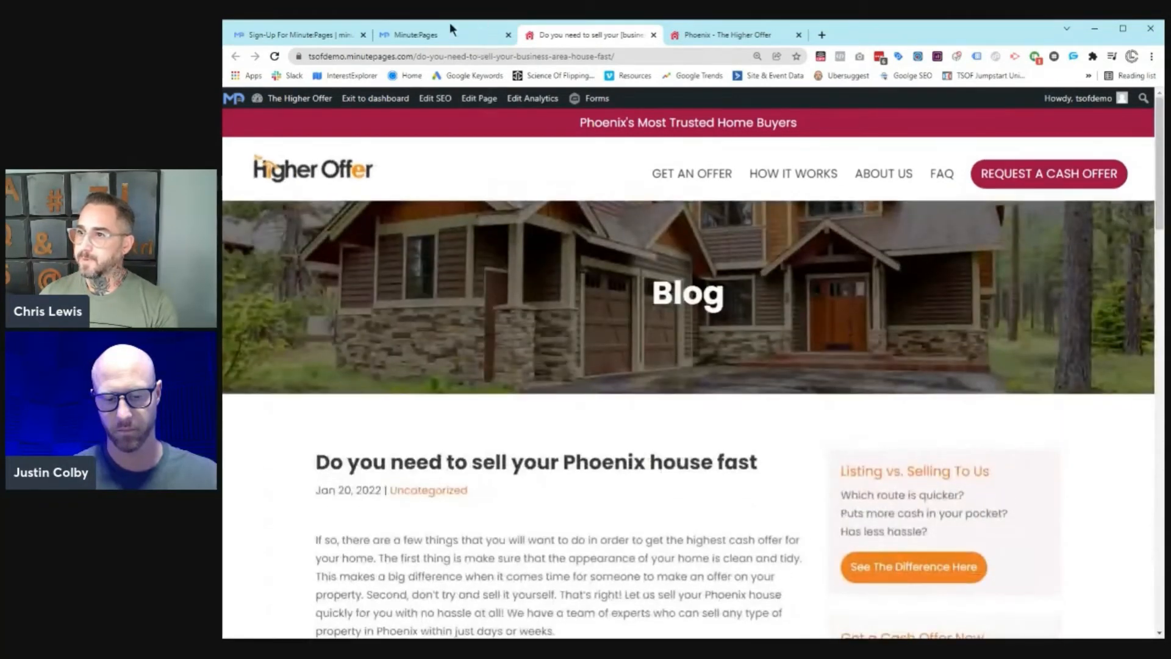
pyautogui.click(460, 31)
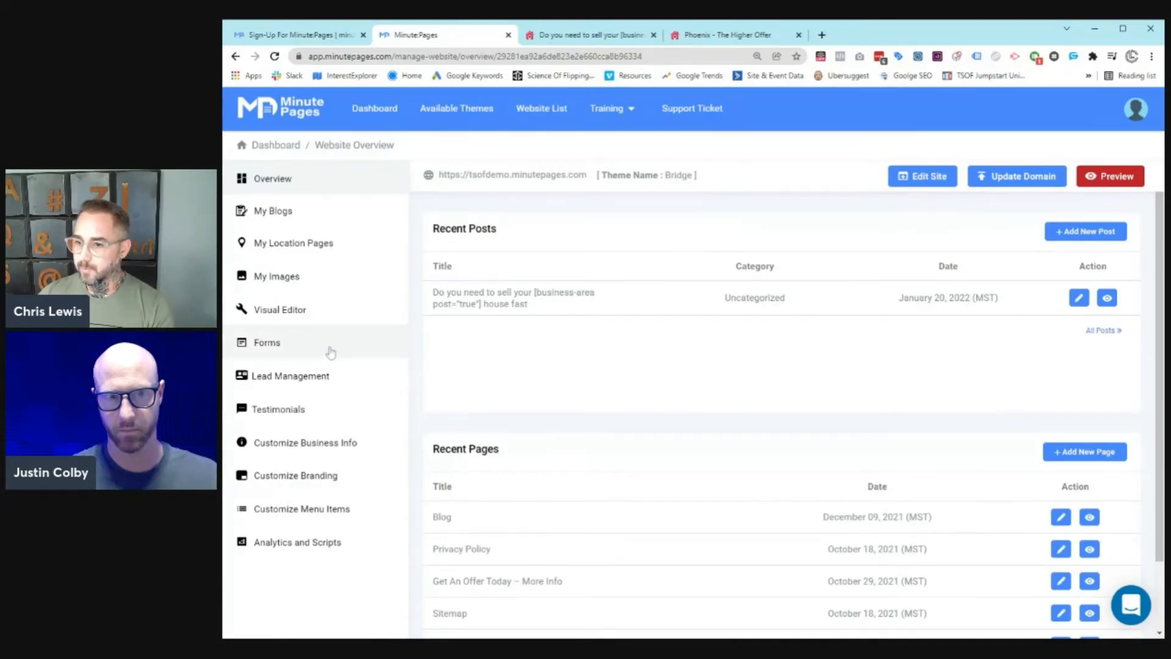
# Step: Open Lead Management and browse the All Forms list with each form's lead count
pyautogui.click(313, 378)
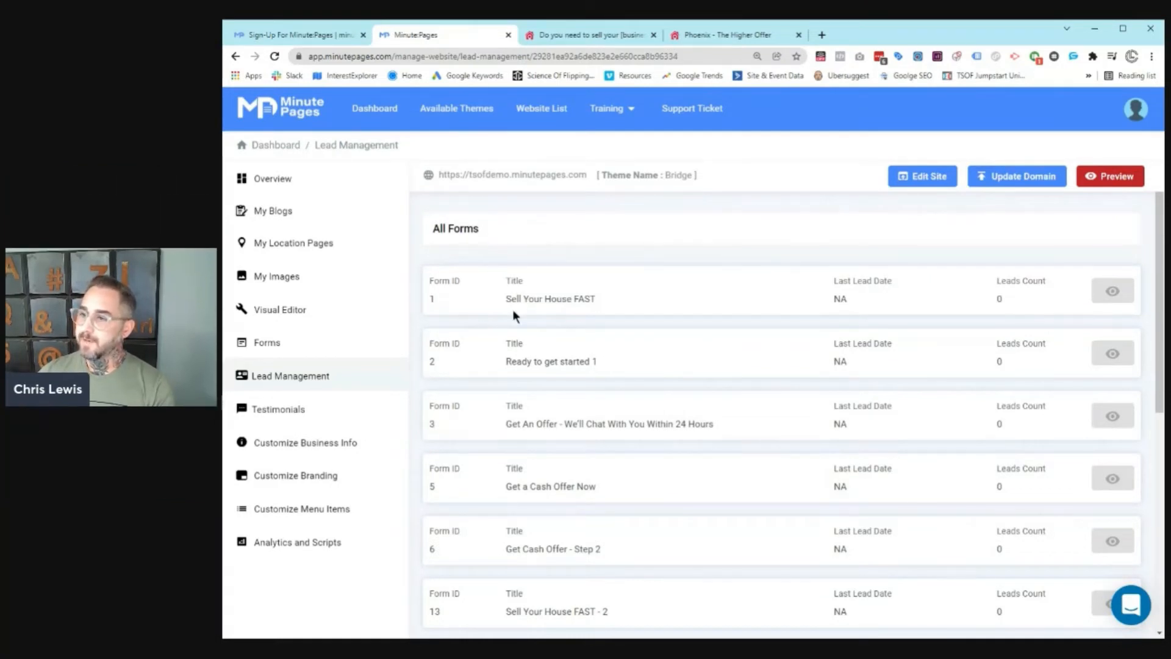
pyautogui.scroll(-6, 531, 316)
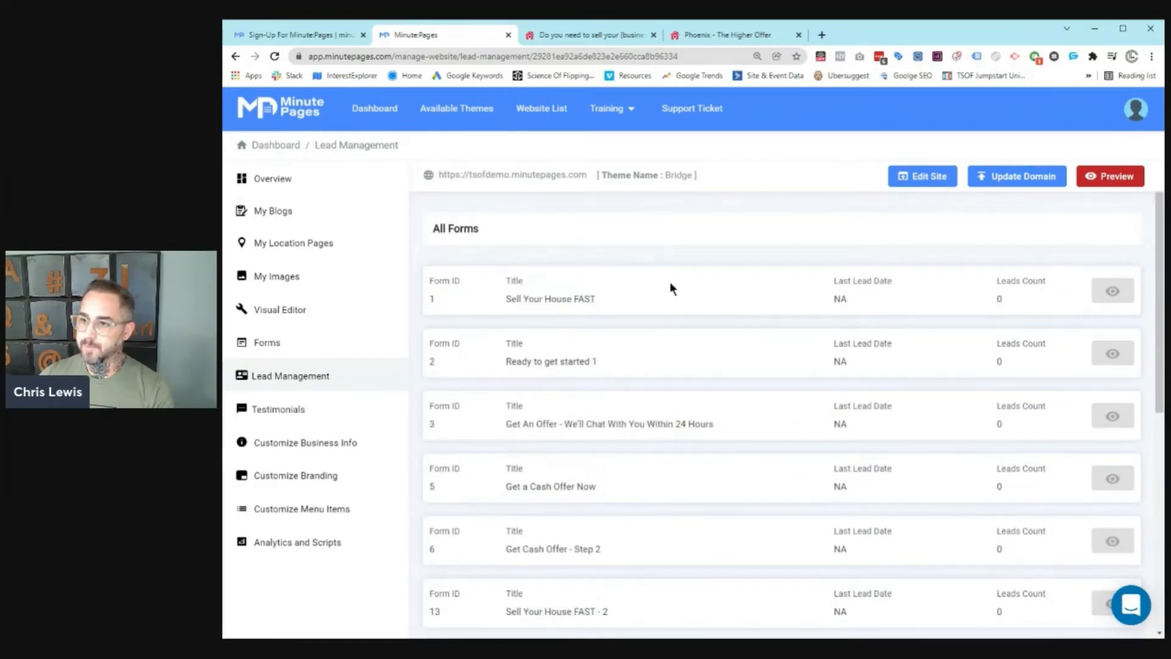
pyautogui.scroll(-5, 445, 253)
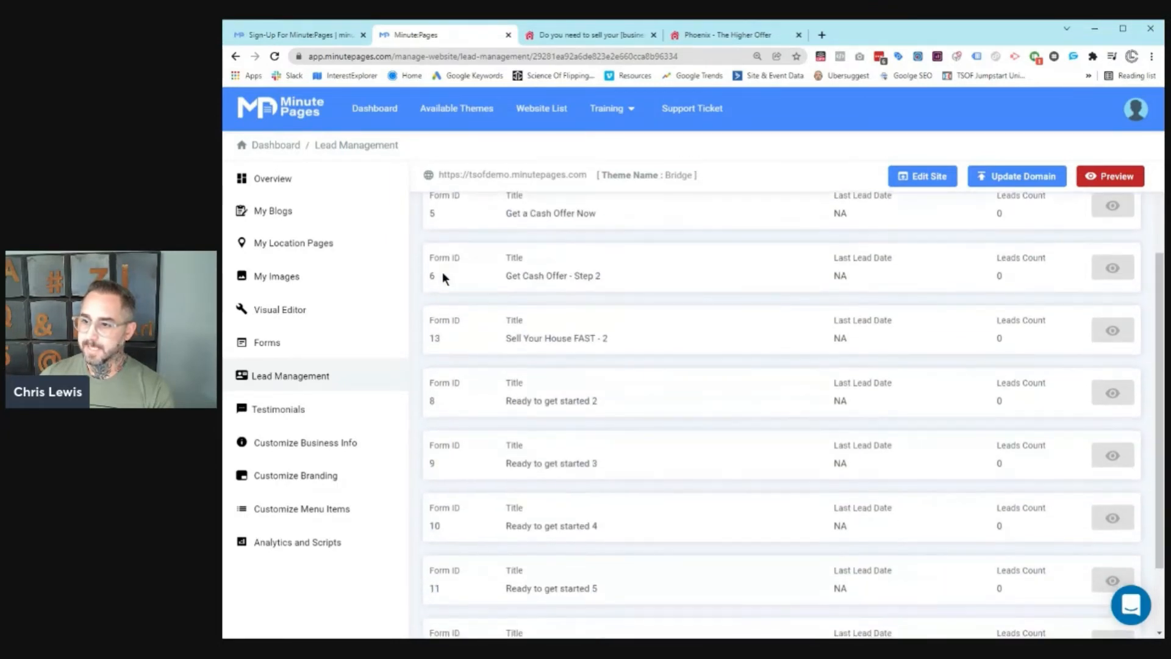
pyautogui.scroll(5, 728, 305)
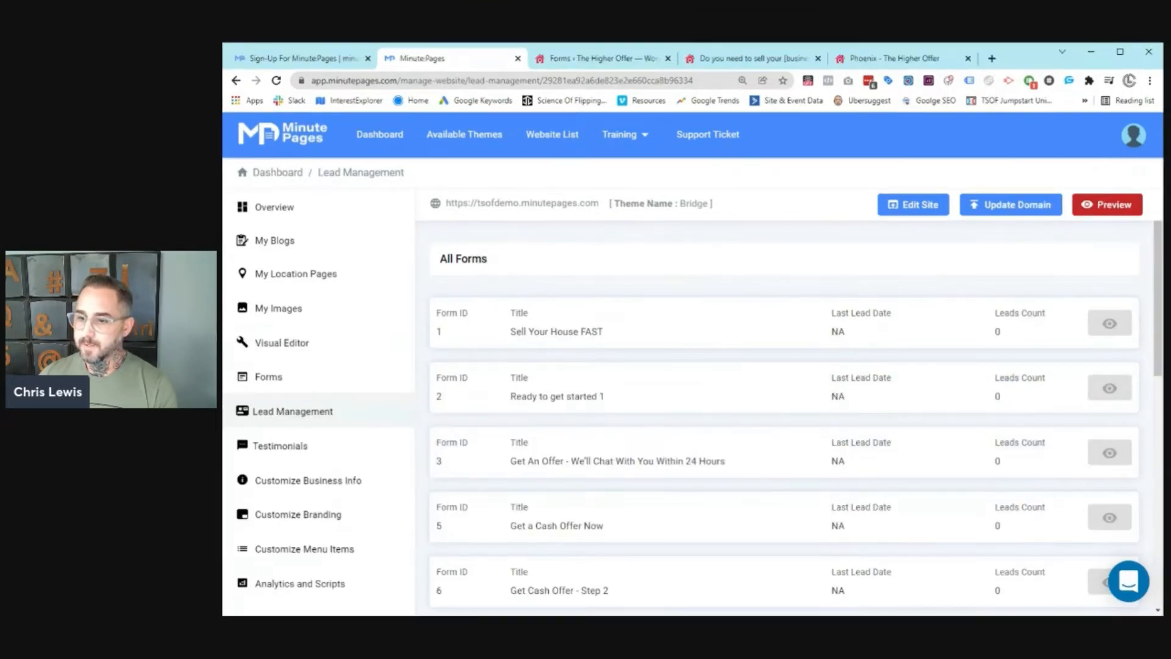
# Step: Bring up Gmail's Anonymous Leads label and browse its 121 lead-capture emails, toggling select-all
pyautogui.click(297, 210)
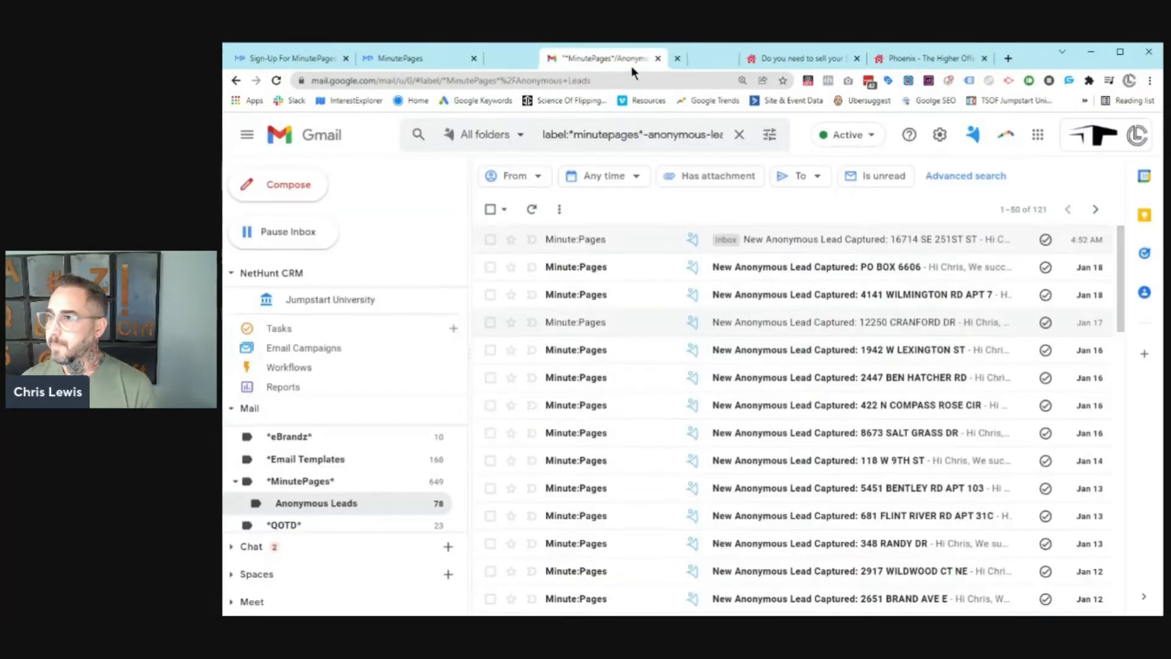
pyautogui.moveTo(631, 66); pyautogui.dragTo(629, 64)
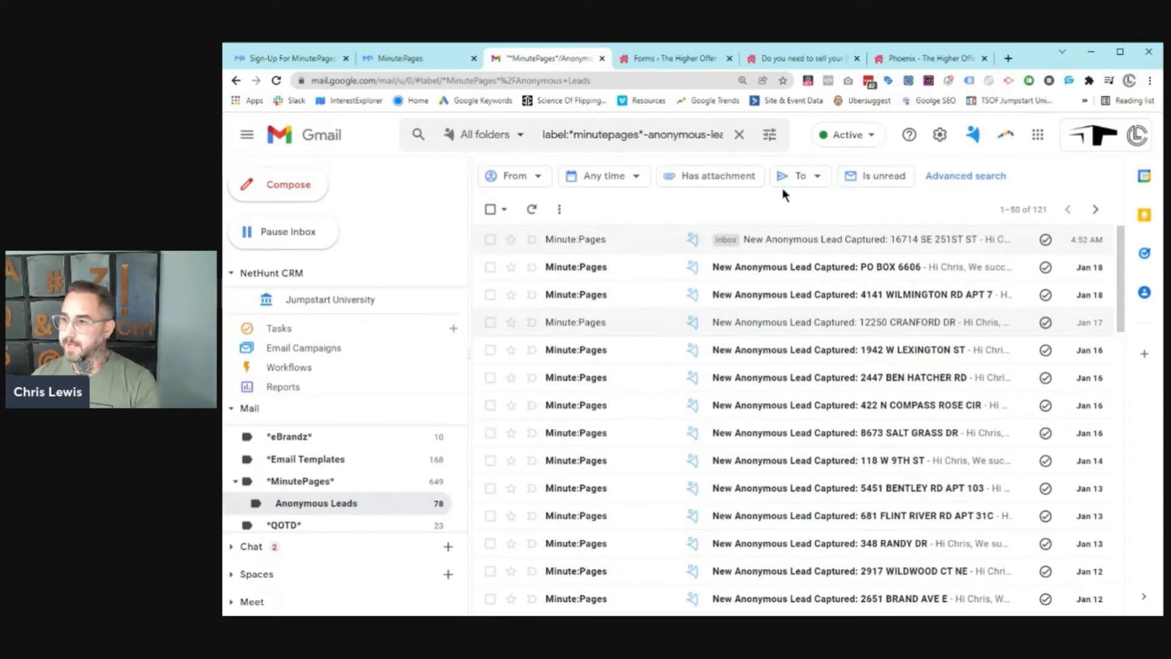
pyautogui.scroll(-5, 786, 254)
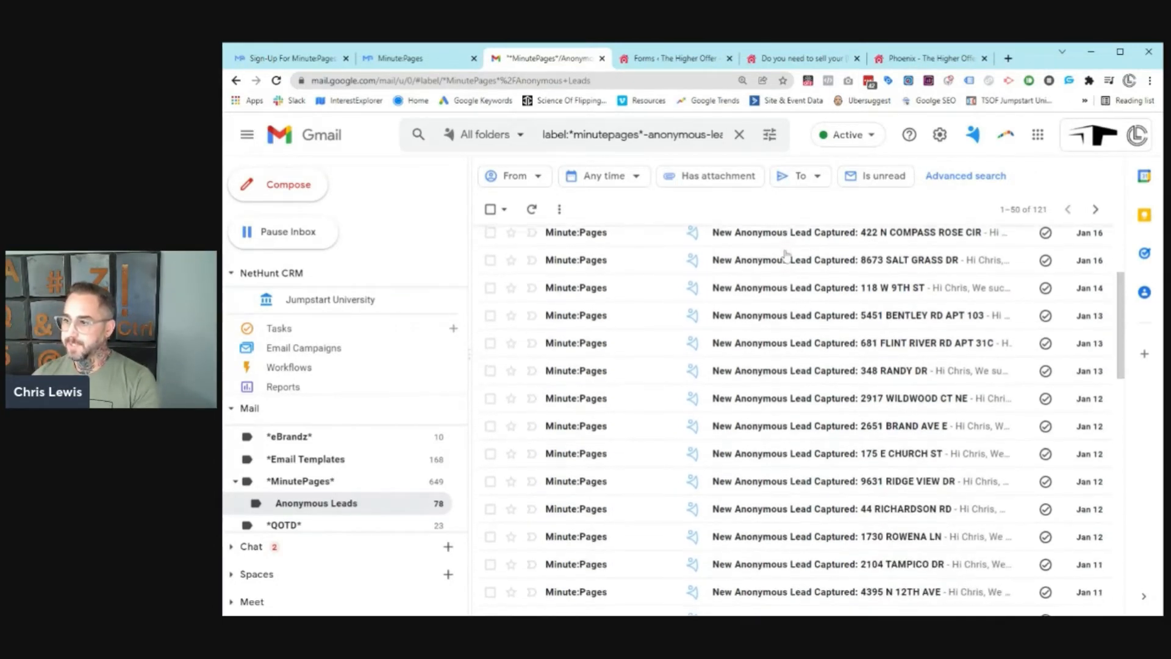
pyautogui.scroll(-10, 786, 253)
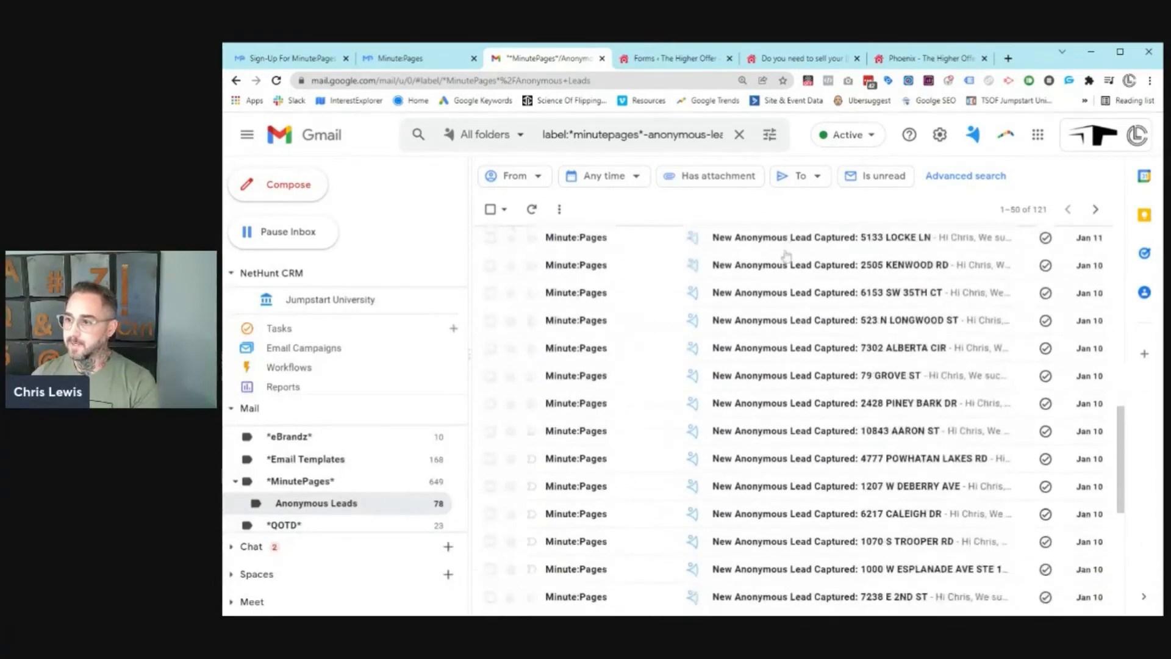
pyautogui.scroll(-4, 786, 254)
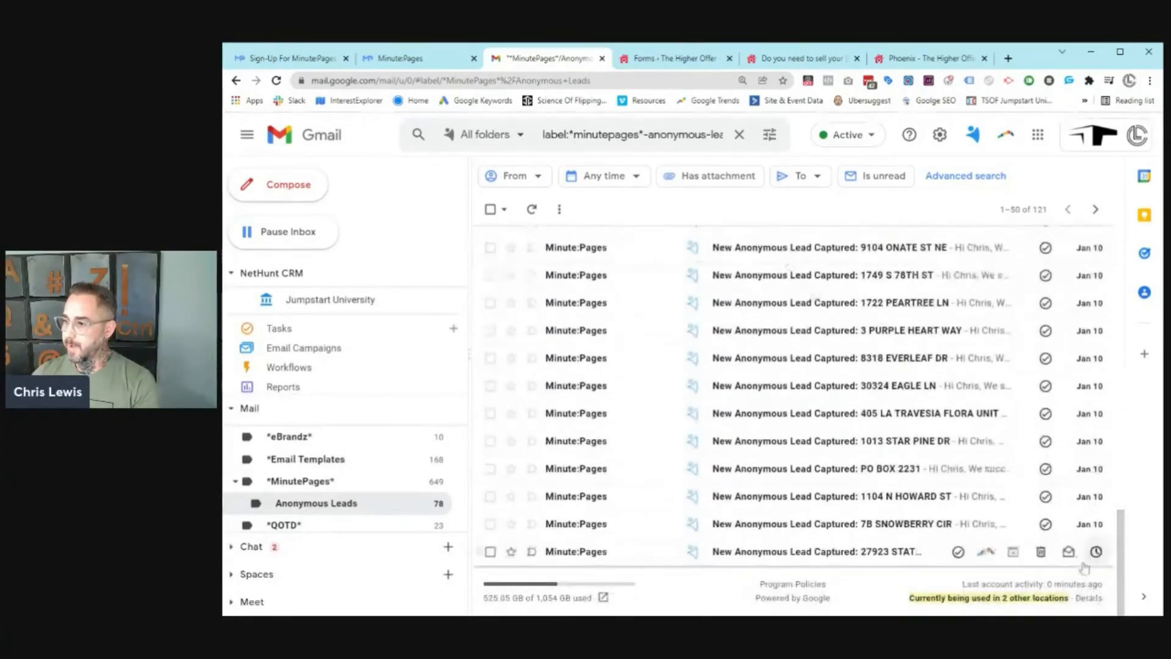
pyautogui.scroll(10, 1067, 560)
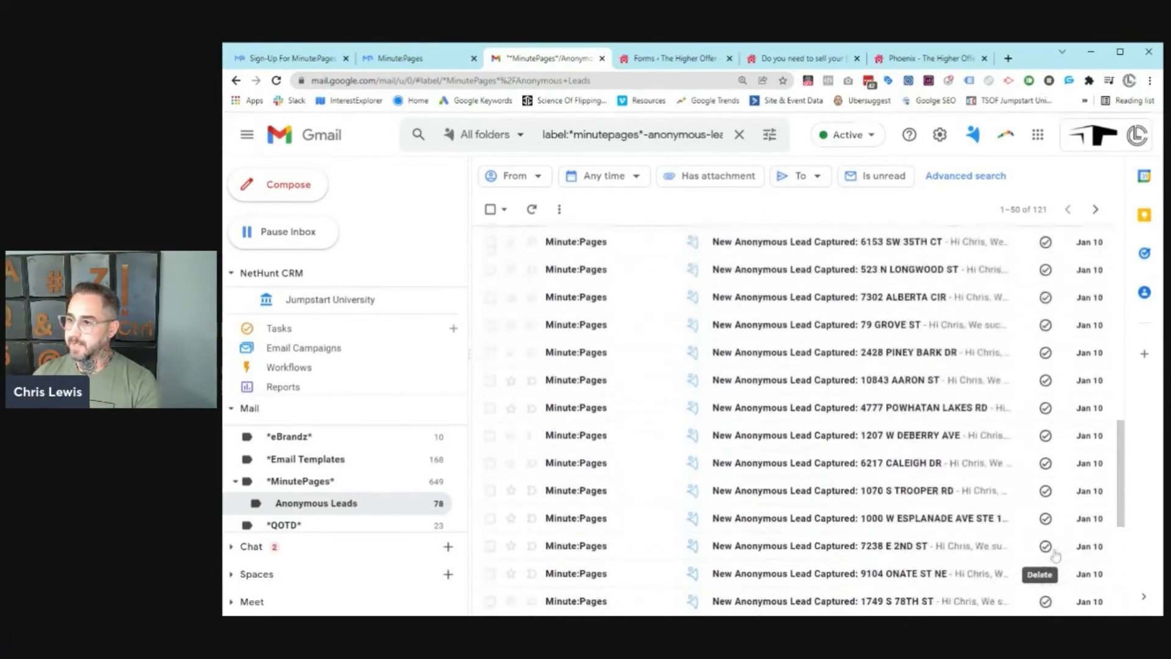
pyautogui.scroll(5, 1055, 555)
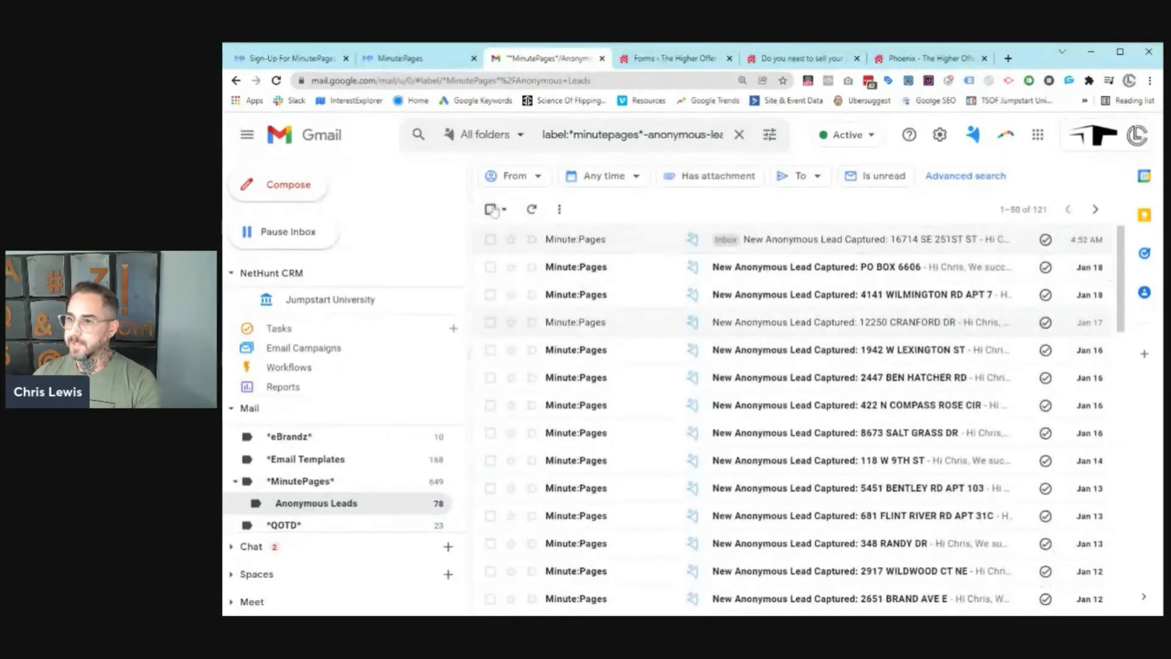
pyautogui.click(490, 210)
pyautogui.click(493, 210)
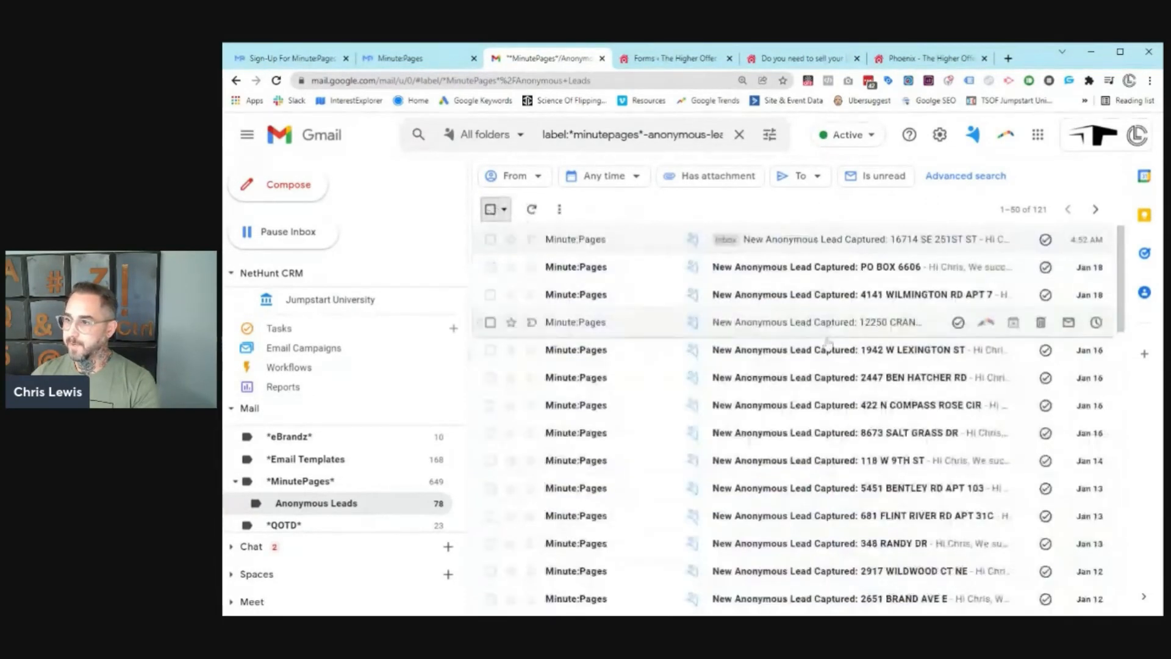
pyautogui.click(836, 295)
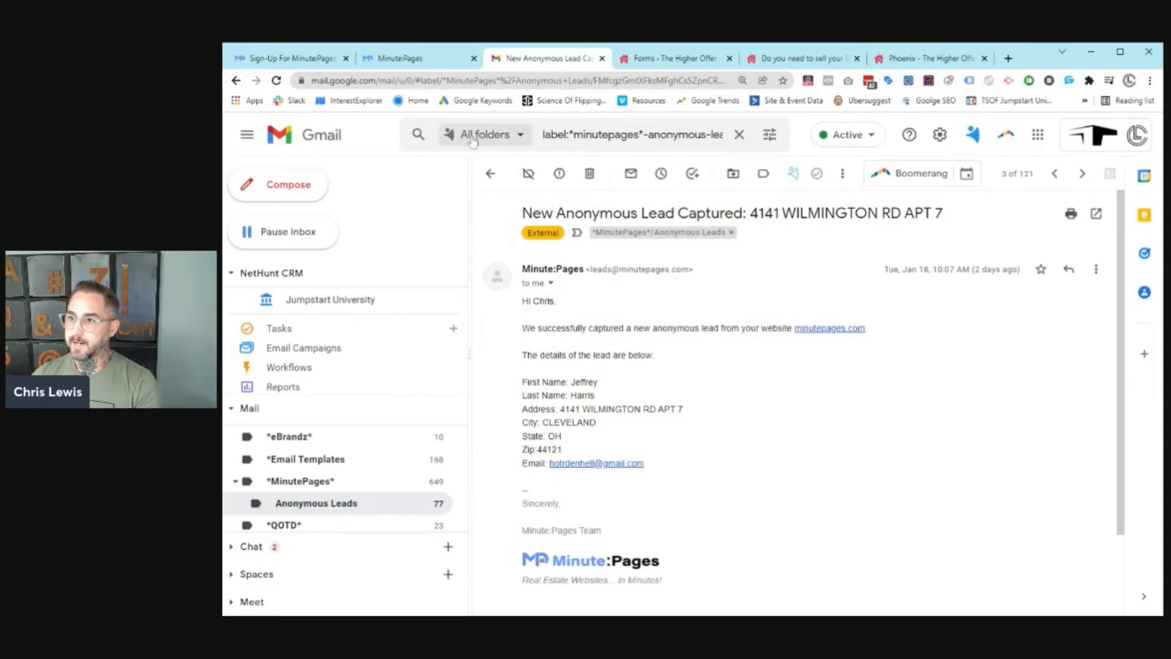
pyautogui.click(489, 175)
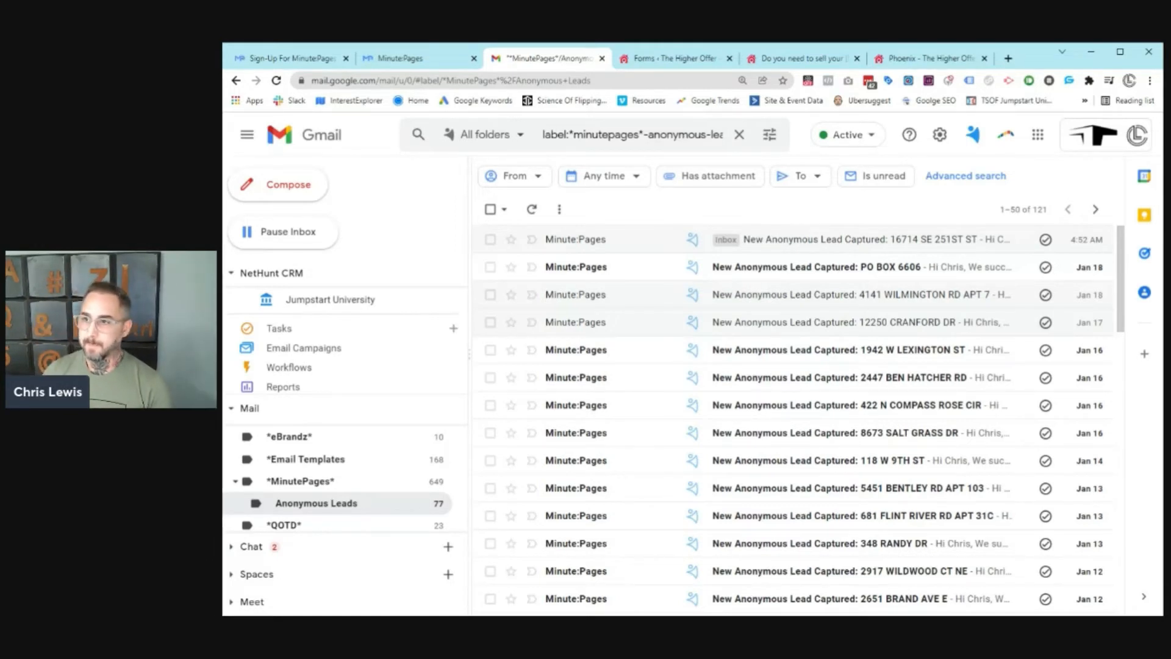
pyautogui.click(433, 55)
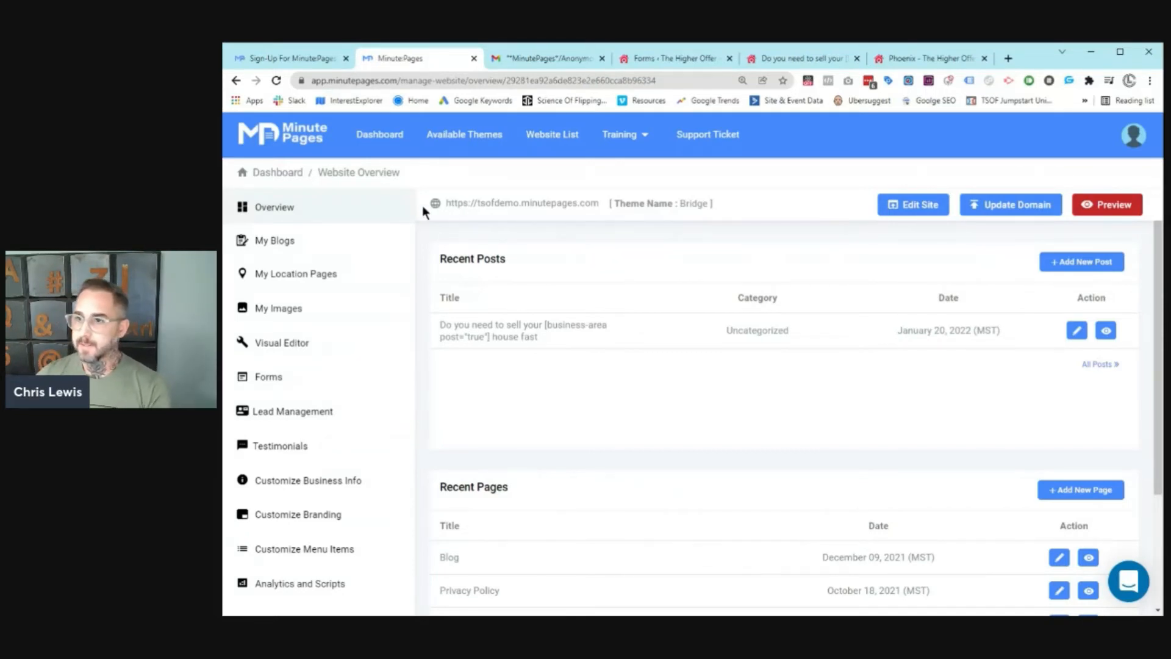
# Step: Open the Quick Start Guide checklist from the dashboard's Training menu
pyautogui.click(379, 136)
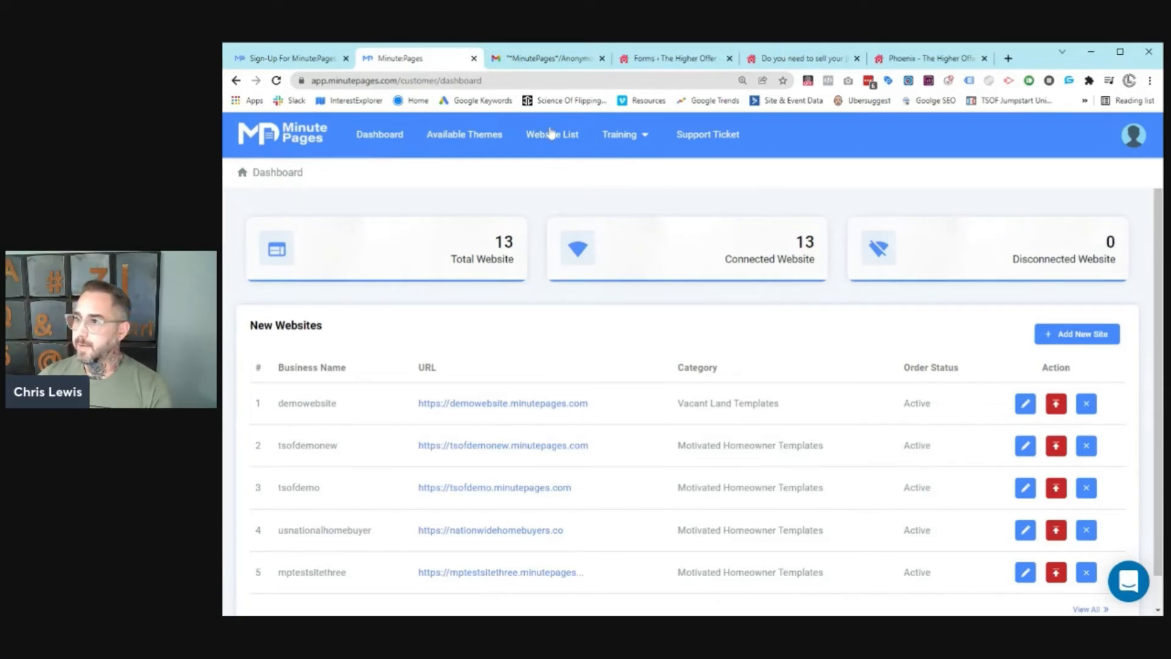
pyautogui.moveTo(614, 134)
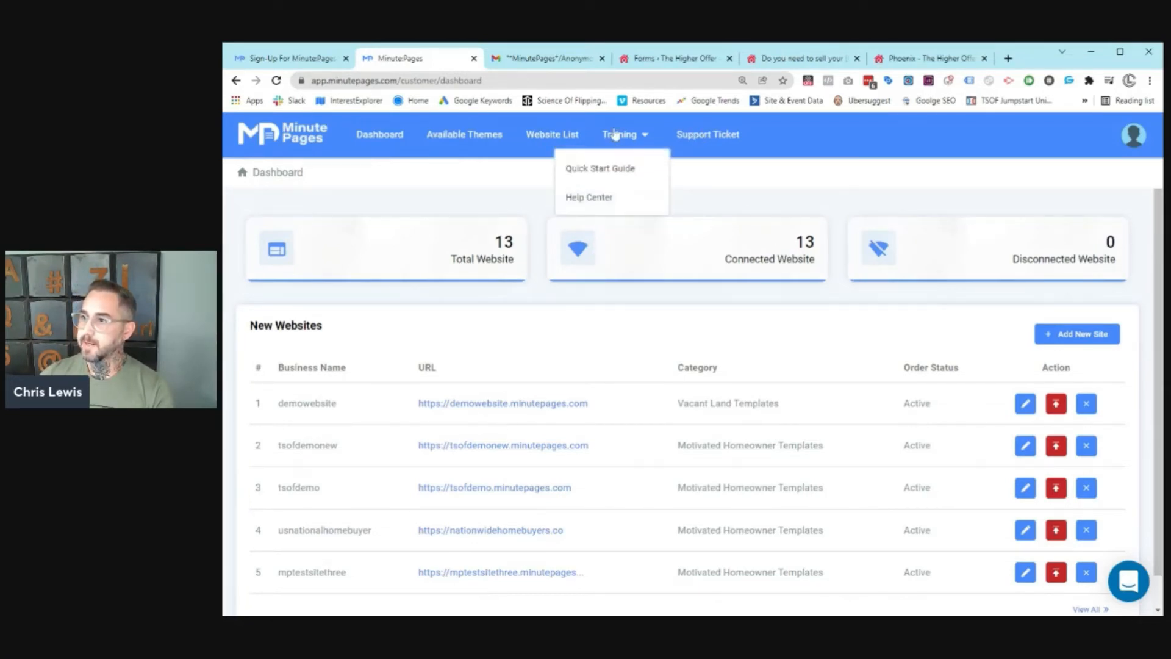
pyautogui.click(605, 174)
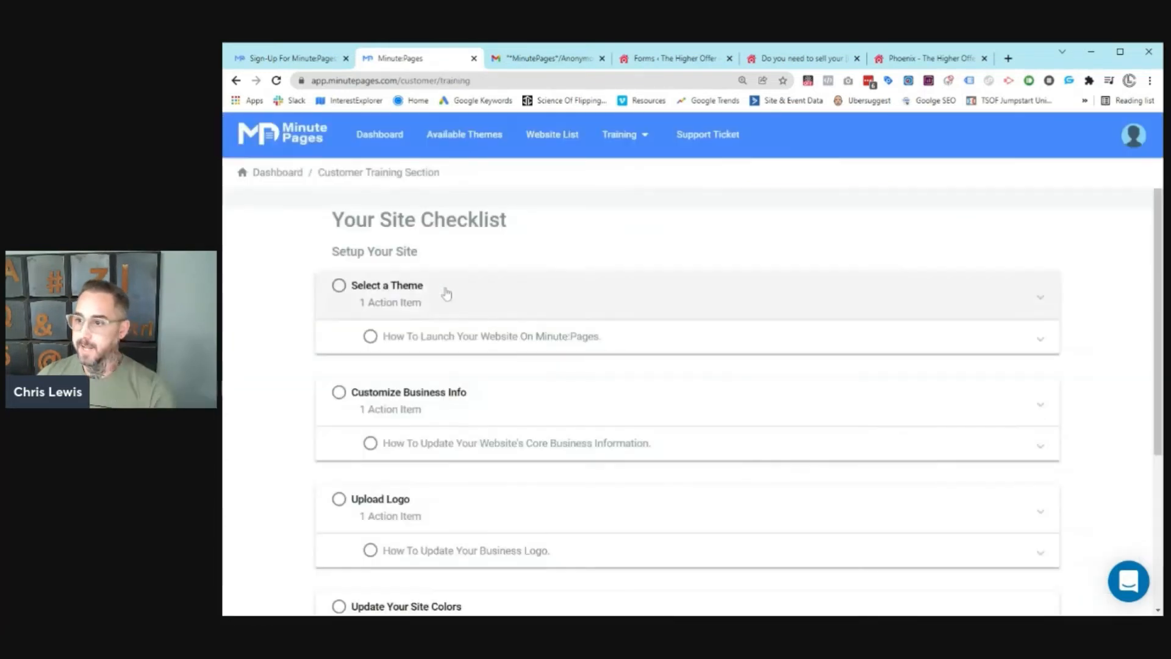
# Step: Expand the 'How To Launch Your Website' and 'Update Your Website's Core Business Information' lessons
pyautogui.scroll(-4, 428, 272)
pyautogui.scroll(4, 433, 287)
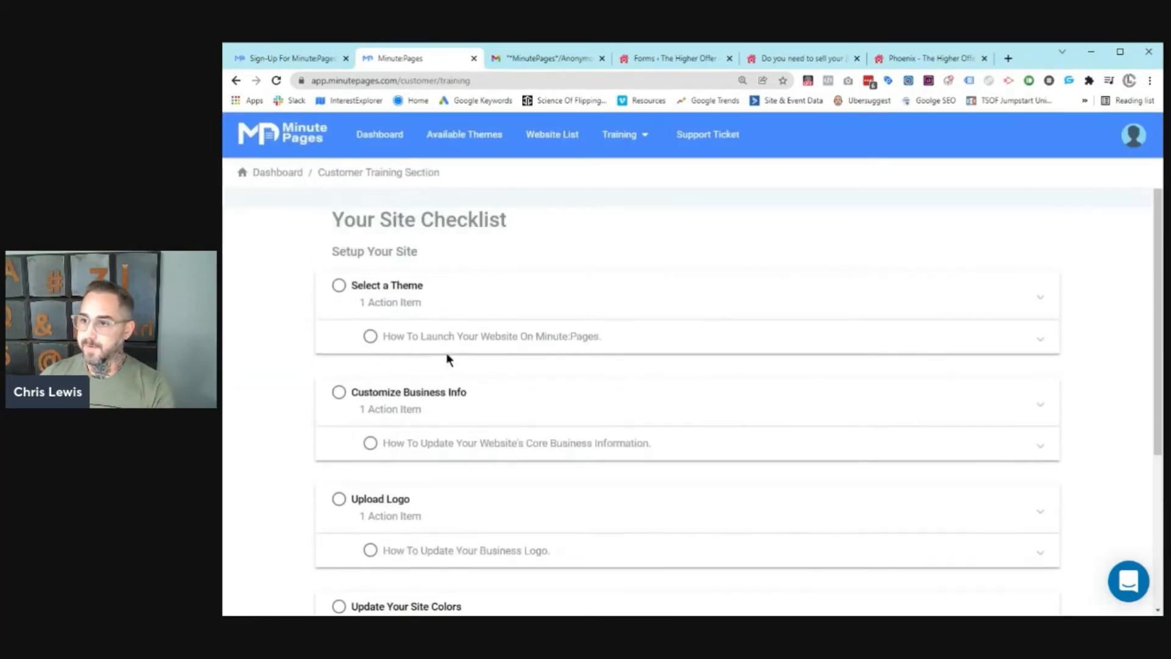
pyautogui.click(445, 342)
pyautogui.scroll(-1, 450, 287)
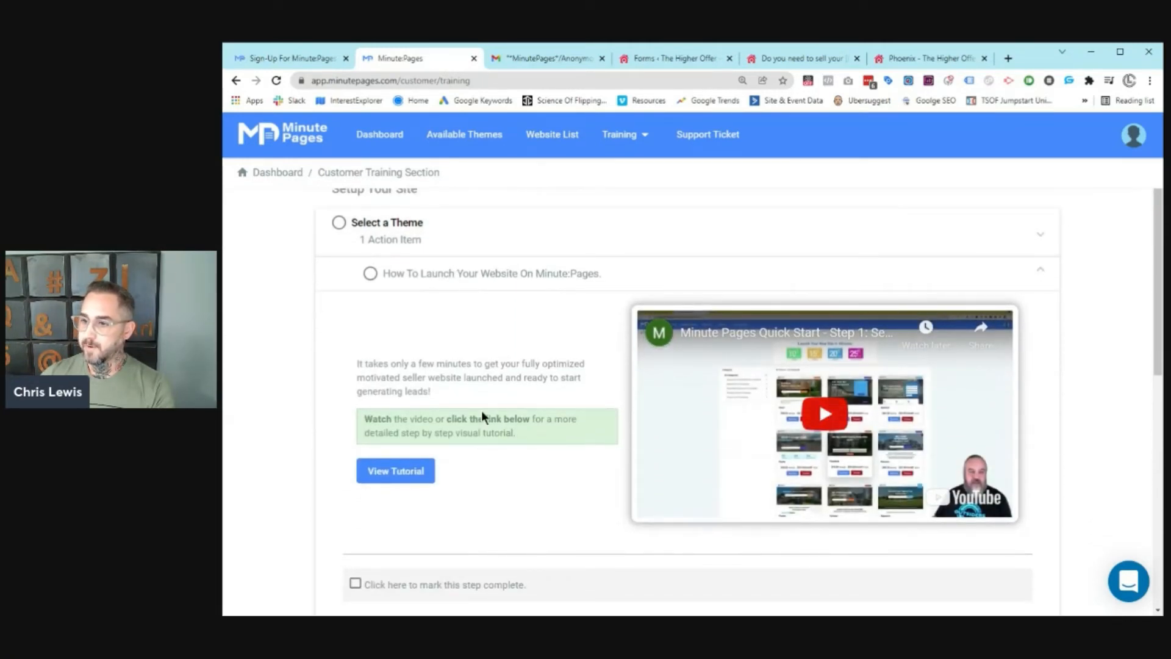
pyautogui.scroll(-4, 390, 433)
pyautogui.click(385, 454)
pyautogui.scroll(-4, 471, 420)
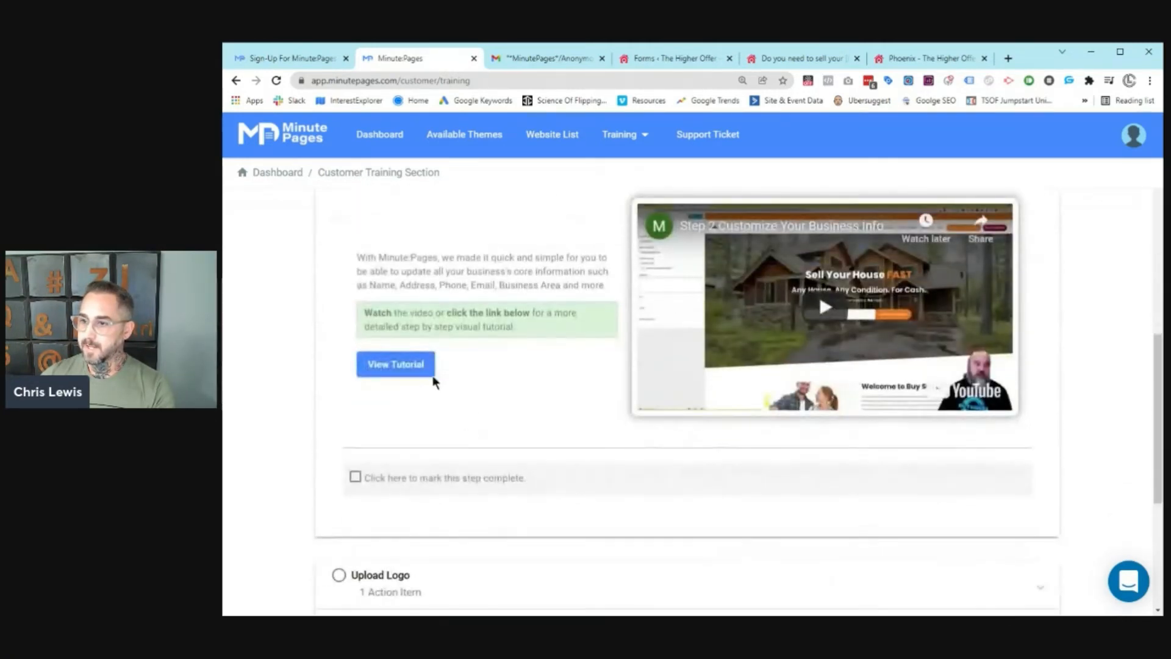
# Step: Read the step-by-step business info tutorial, then return to the customer training page
pyautogui.click(421, 365)
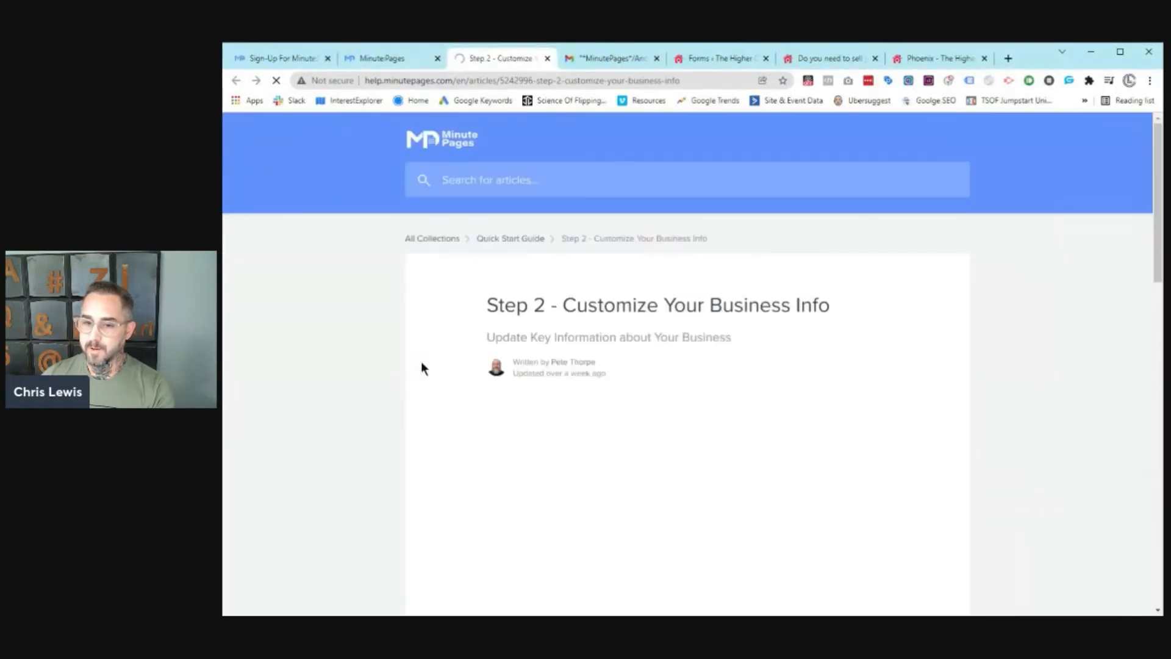
pyautogui.scroll(-14, 563, 271)
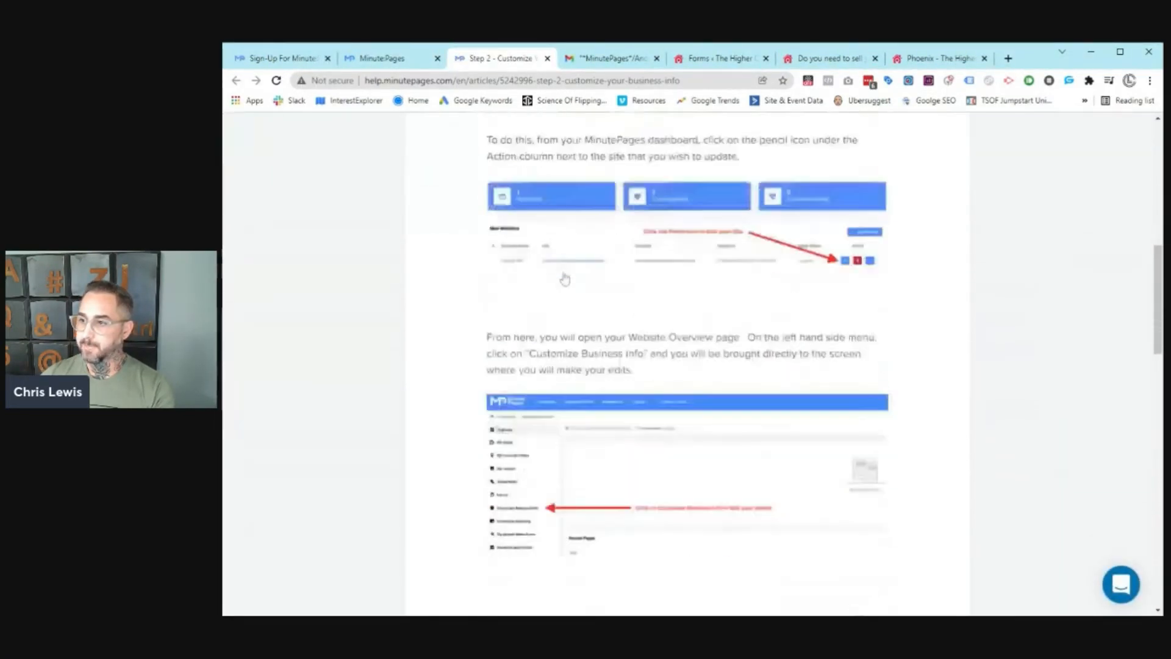
pyautogui.scroll(-15, 565, 279)
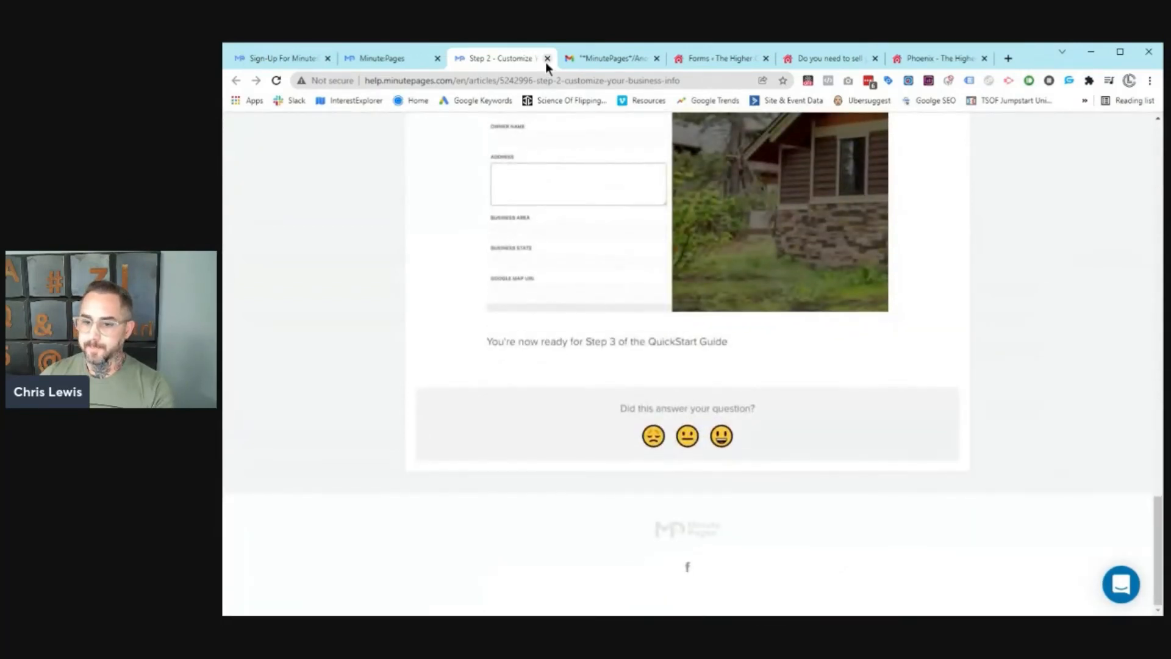
pyautogui.click(377, 58)
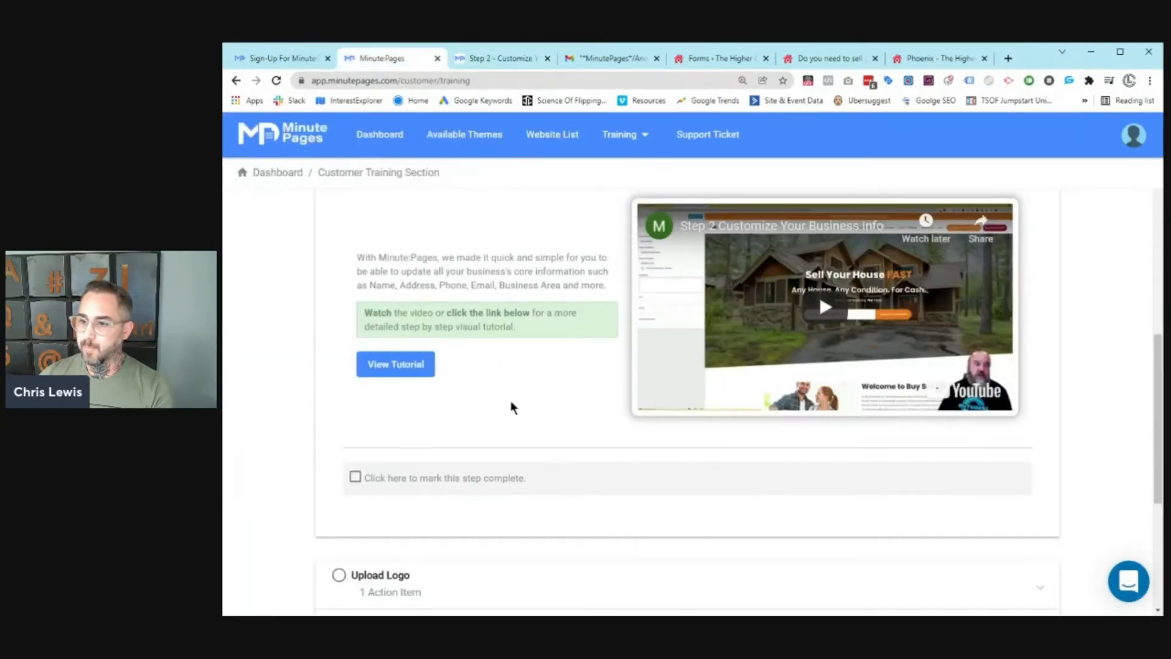
pyautogui.scroll(-5, 514, 407)
pyautogui.scroll(5, 498, 377)
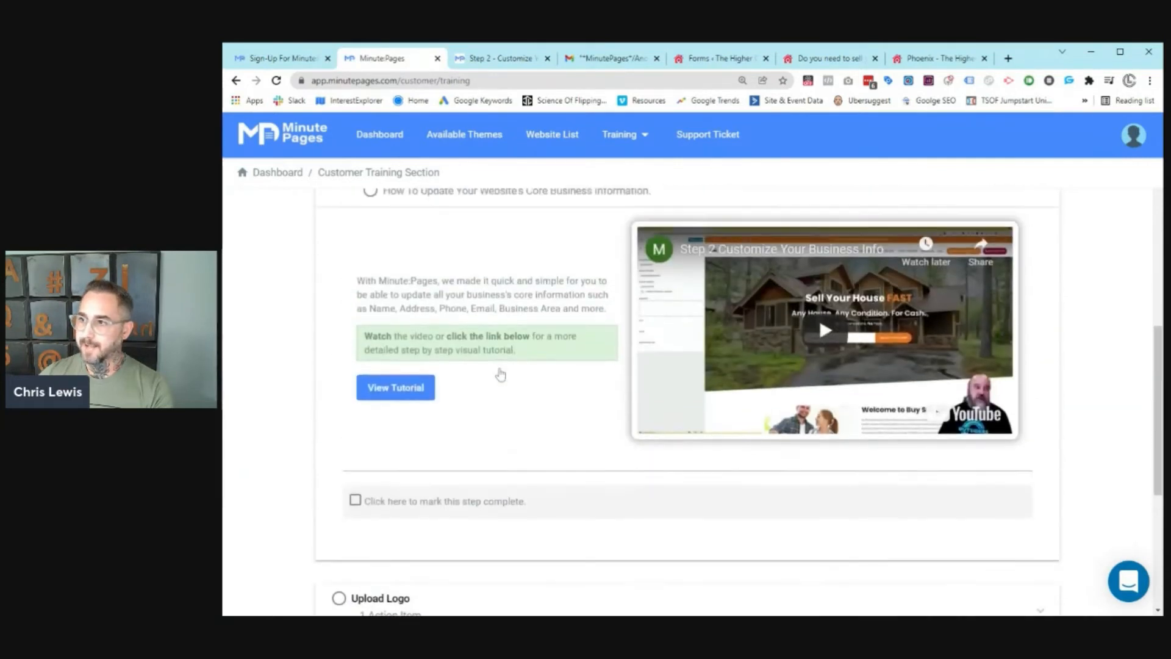
pyautogui.scroll(2, 500, 375)
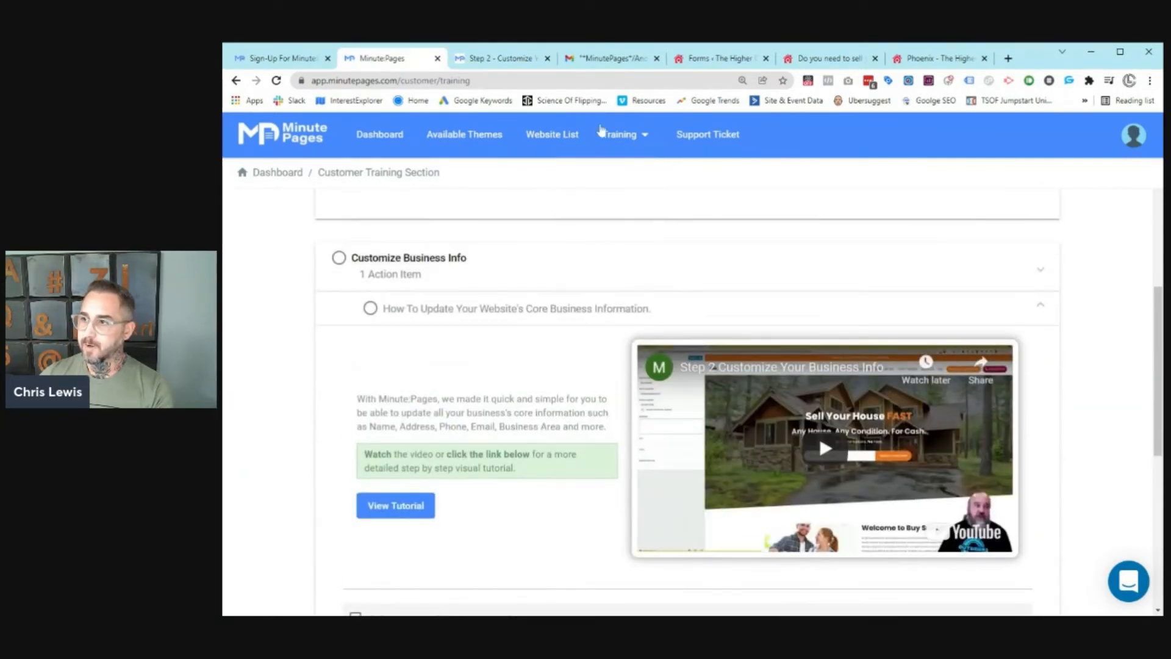
# Step: Open the Help Center in a new tab, browse Popular Tutorials, then switch back to training
pyautogui.moveTo(604, 133)
pyautogui.click(612, 194)
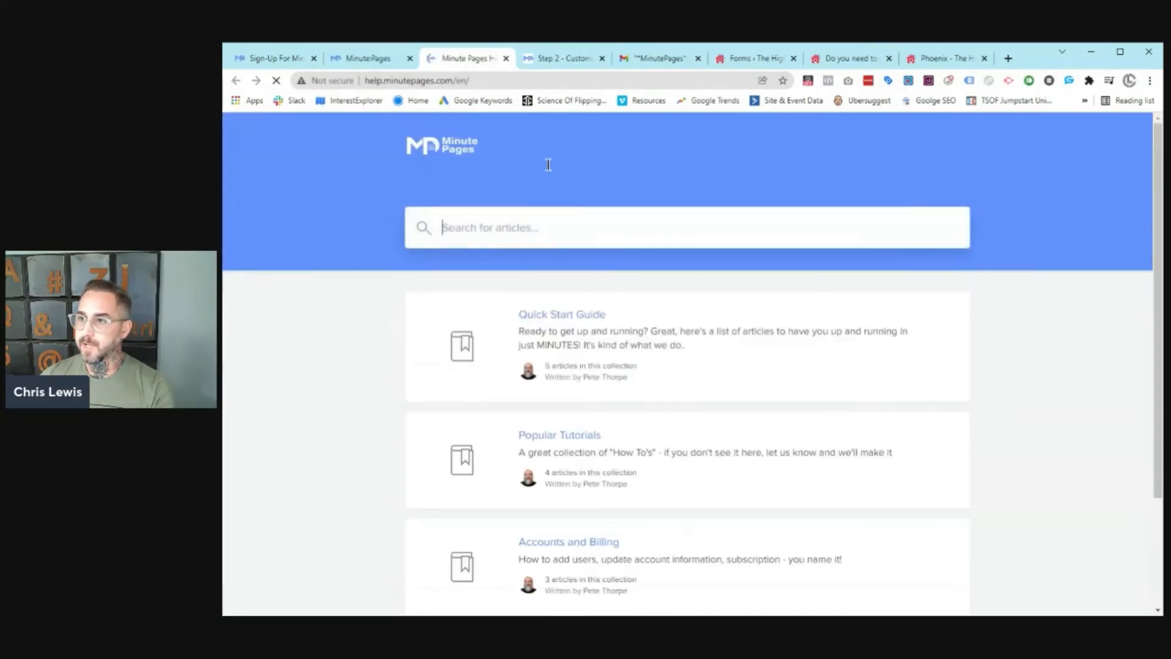
pyautogui.scroll(-3, 567, 256)
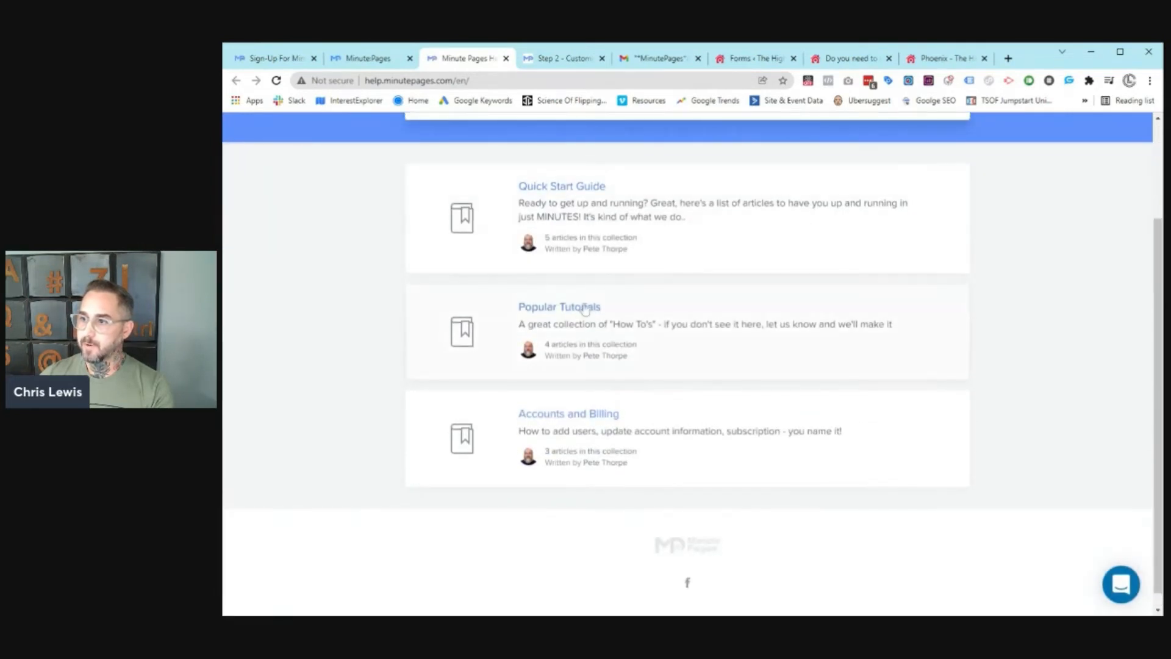
pyautogui.click(584, 307)
pyautogui.scroll(-5, 585, 299)
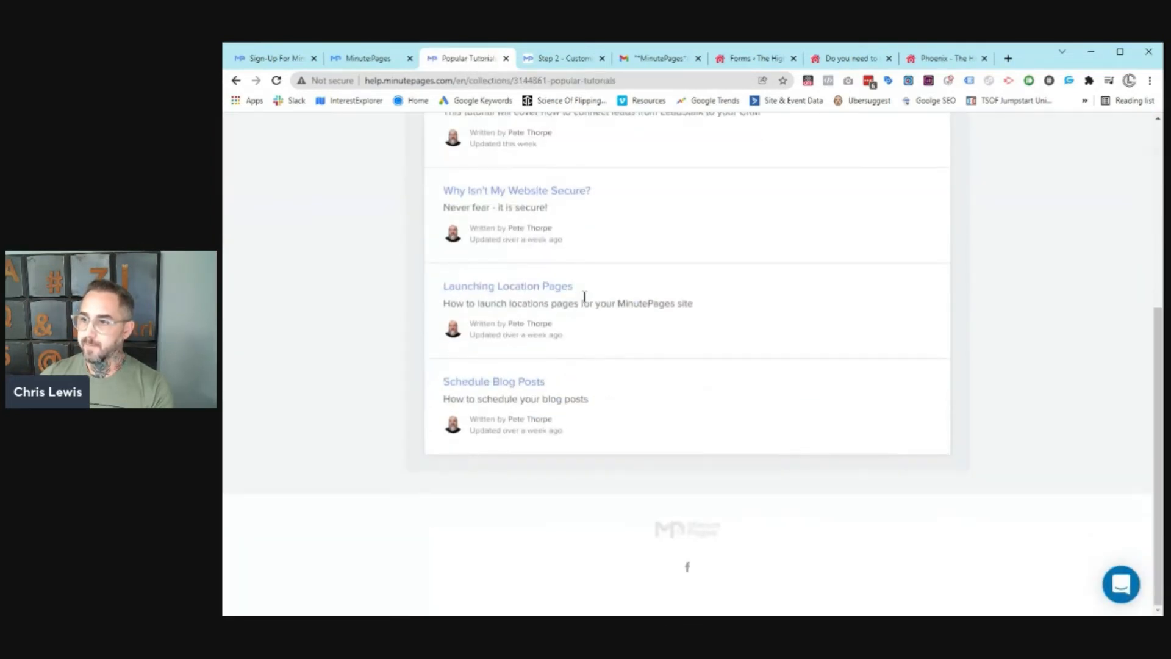
pyautogui.scroll(5, 584, 297)
pyautogui.click(235, 80)
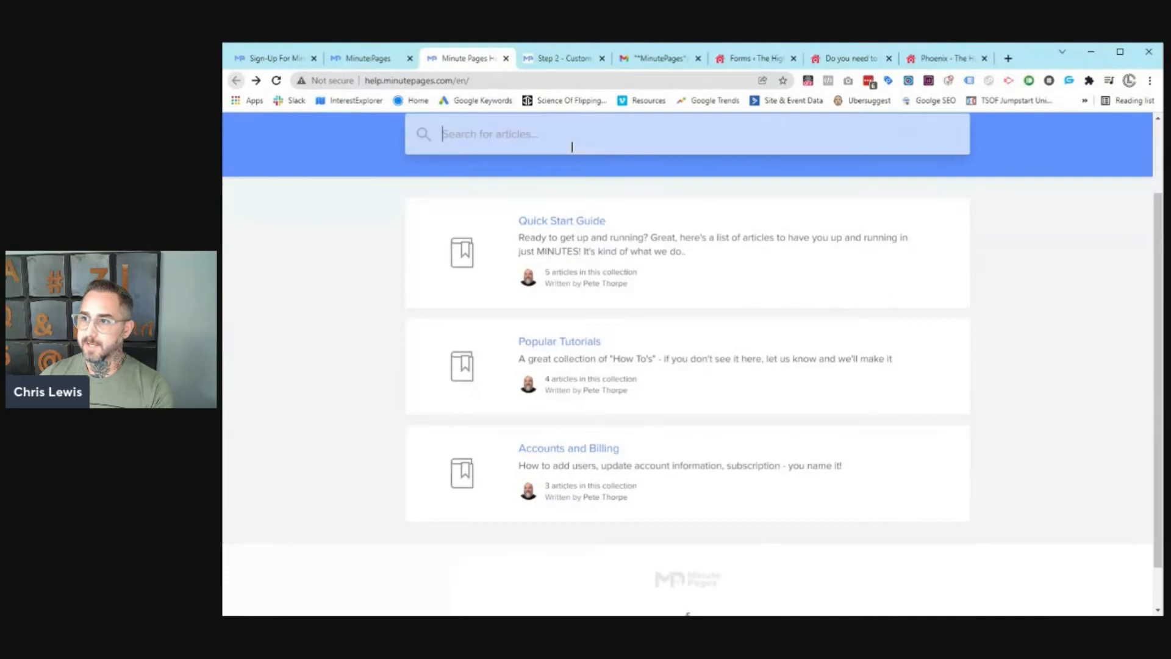
pyautogui.click(371, 58)
pyautogui.moveTo(593, 148)
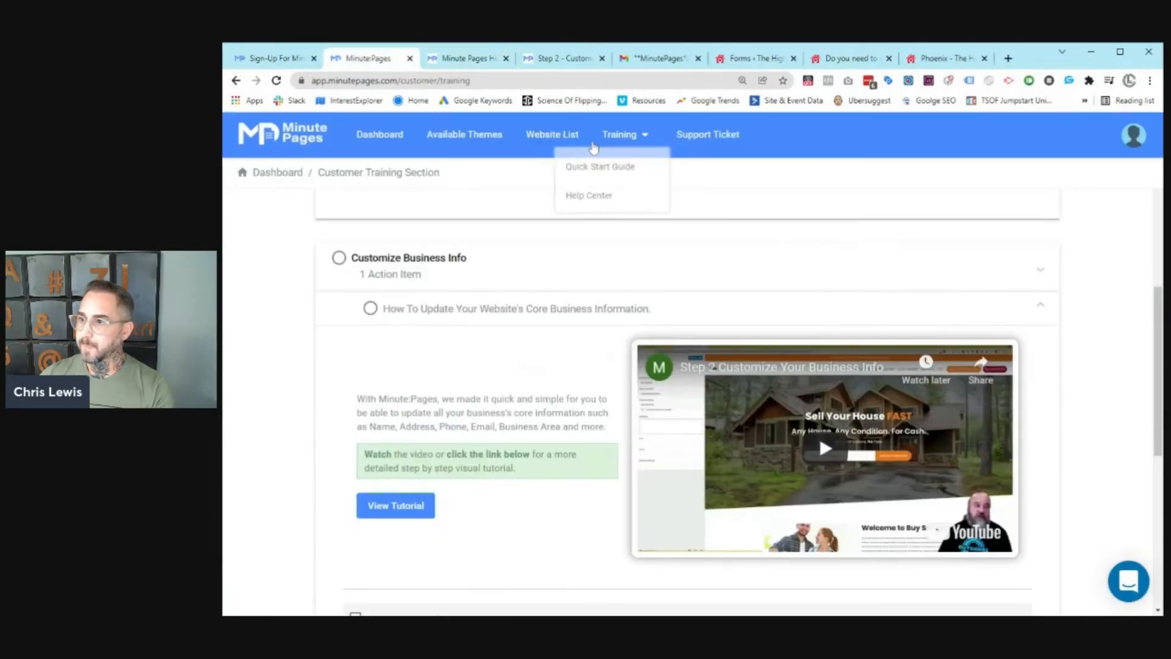
# Step: Start a support ticket titled 'Help me with my logo'
pyautogui.click(705, 136)
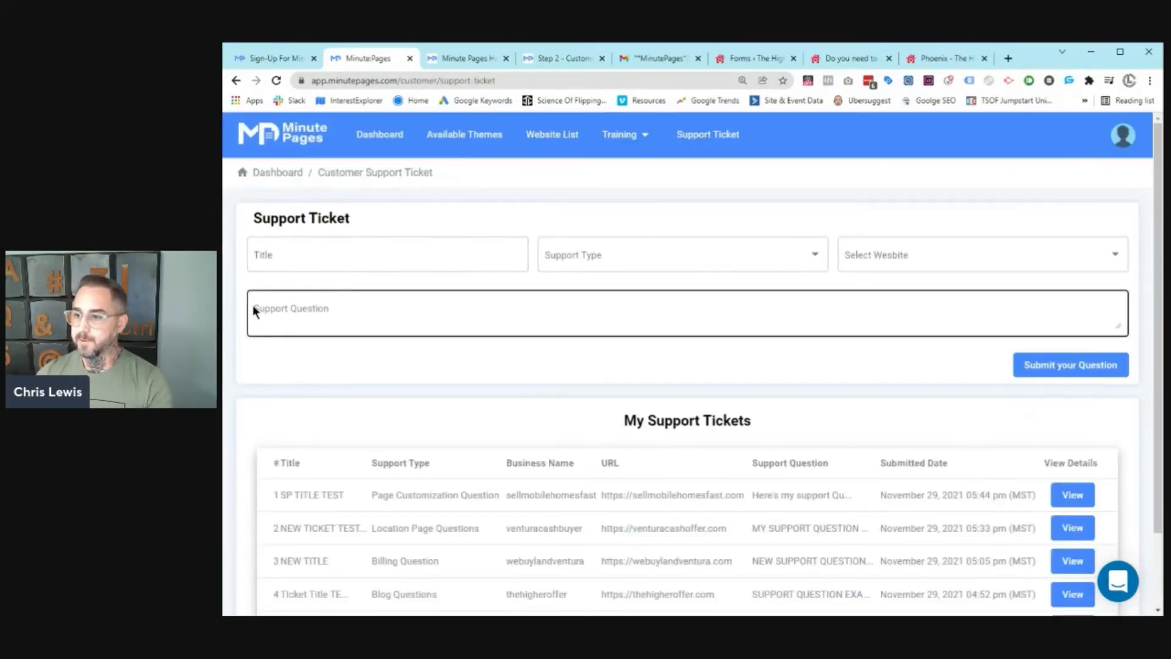
pyautogui.click(431, 258)
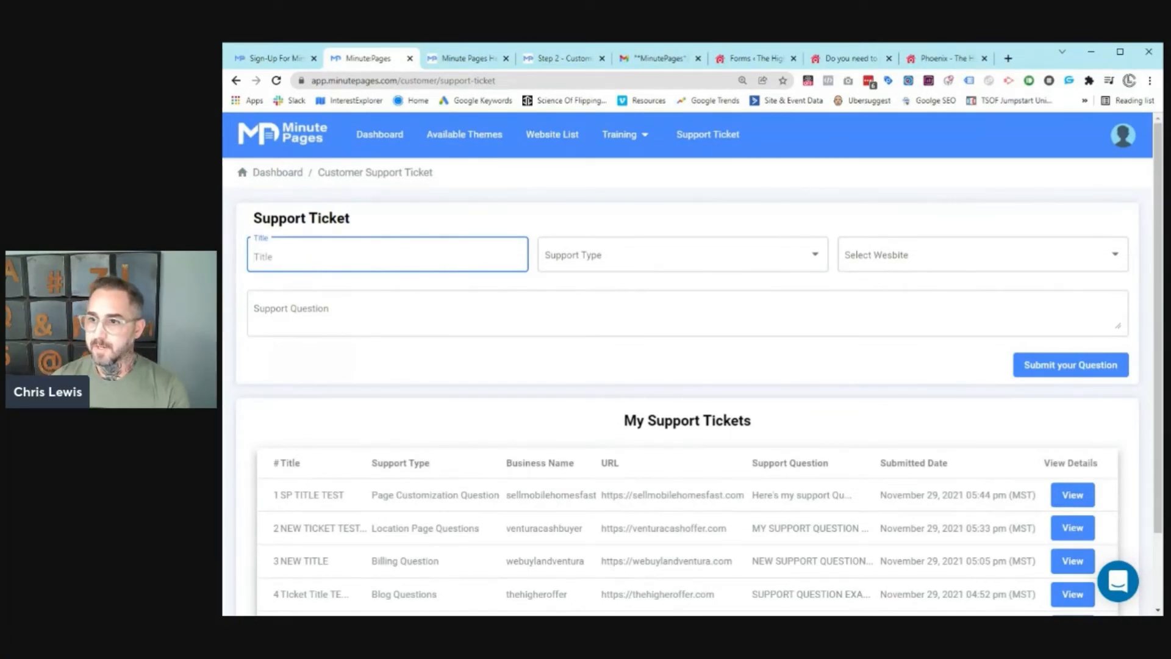
pyautogui.write('Help me with ')
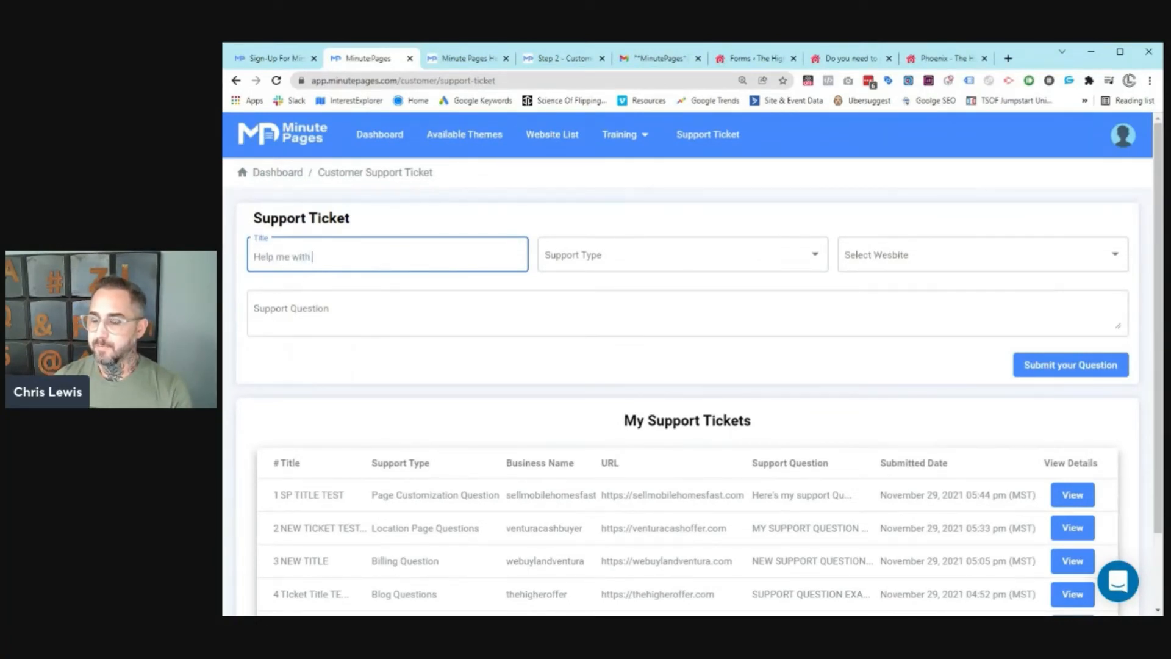
pyautogui.write('my log')
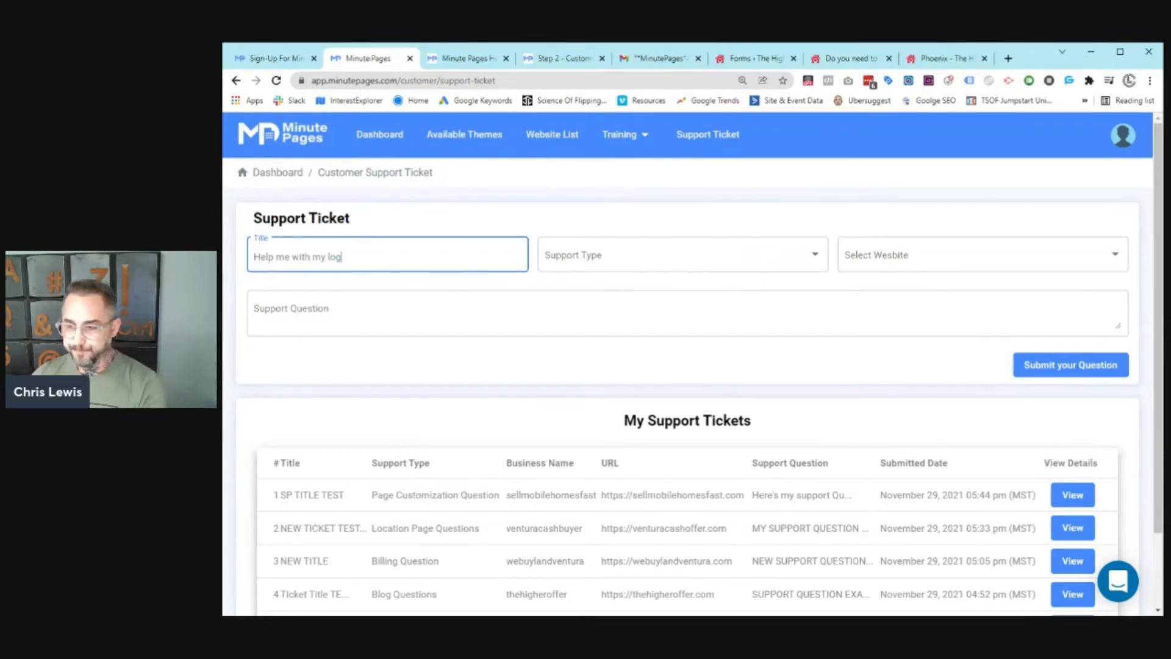
pyautogui.write('o')
# Step: Set type Page Customization Question, website thehigheroffer, and question 'Type my question'
pyautogui.click(758, 252)
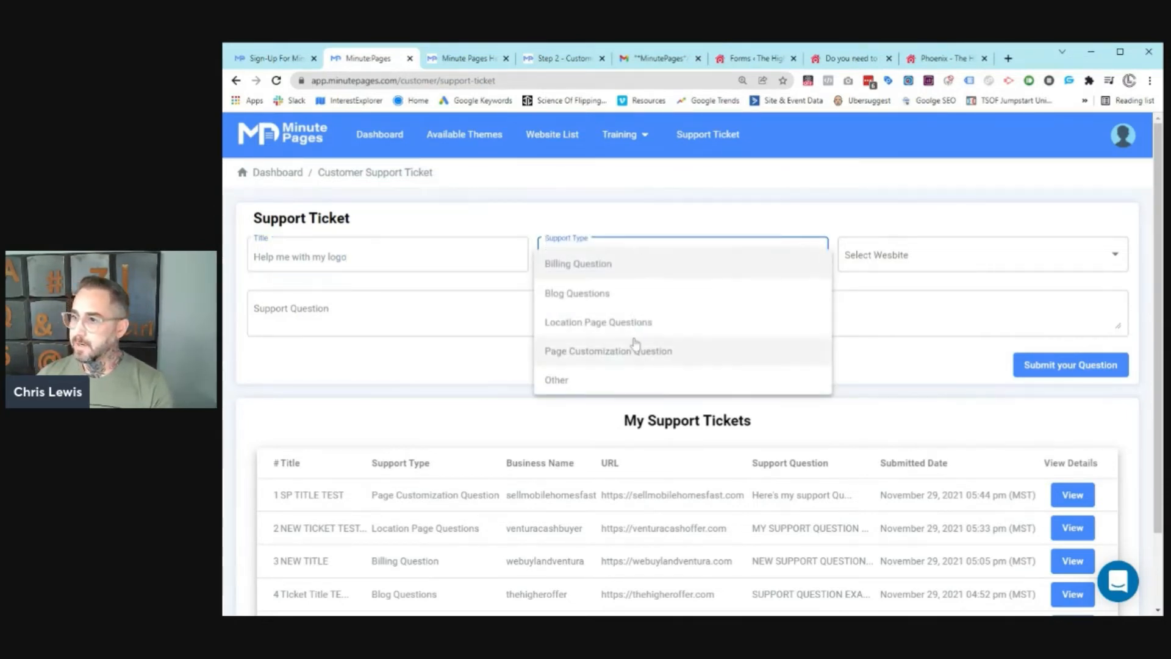
pyautogui.click(665, 351)
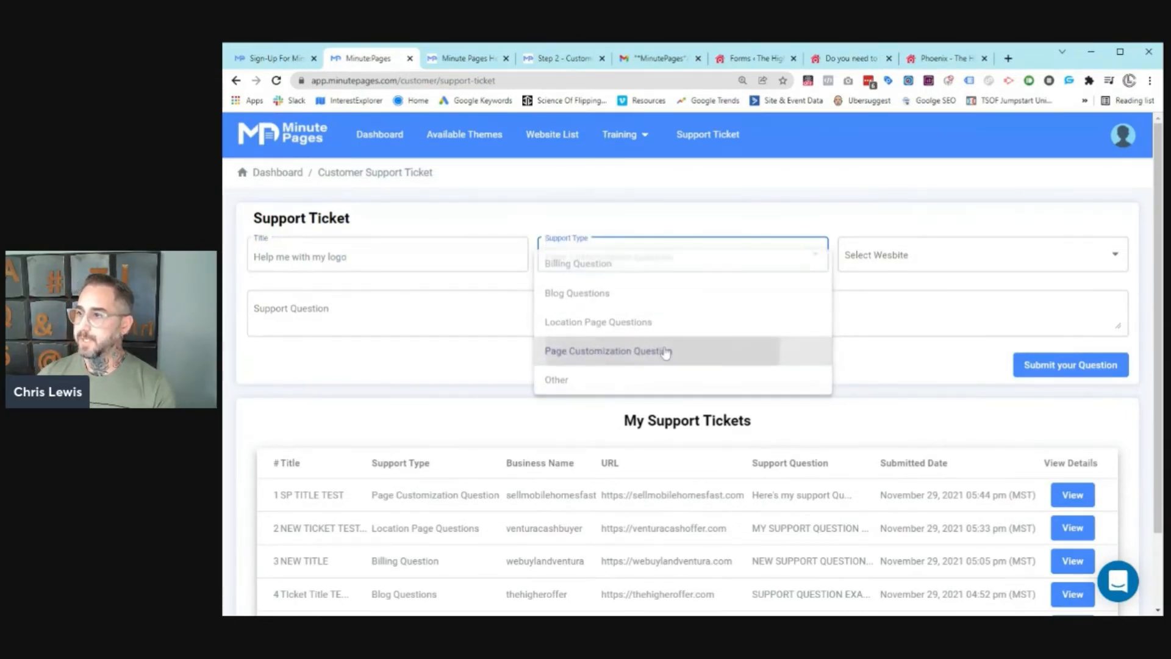
pyautogui.click(894, 259)
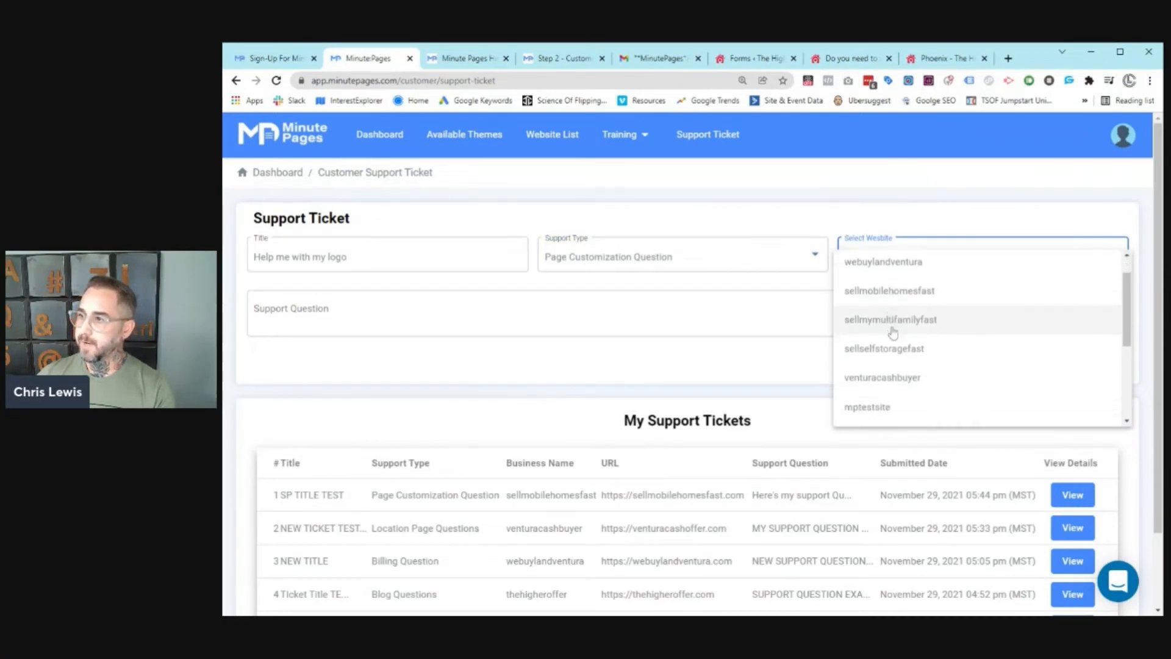
pyautogui.click(888, 268)
pyautogui.click(498, 313)
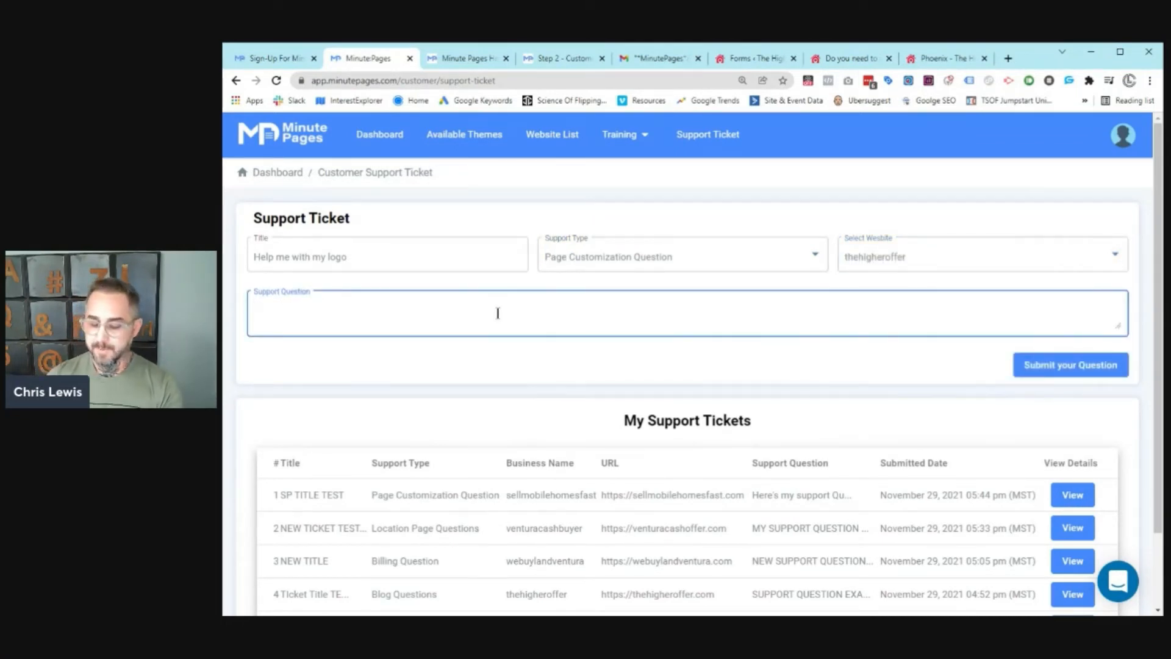
pyautogui.write('Type my q')
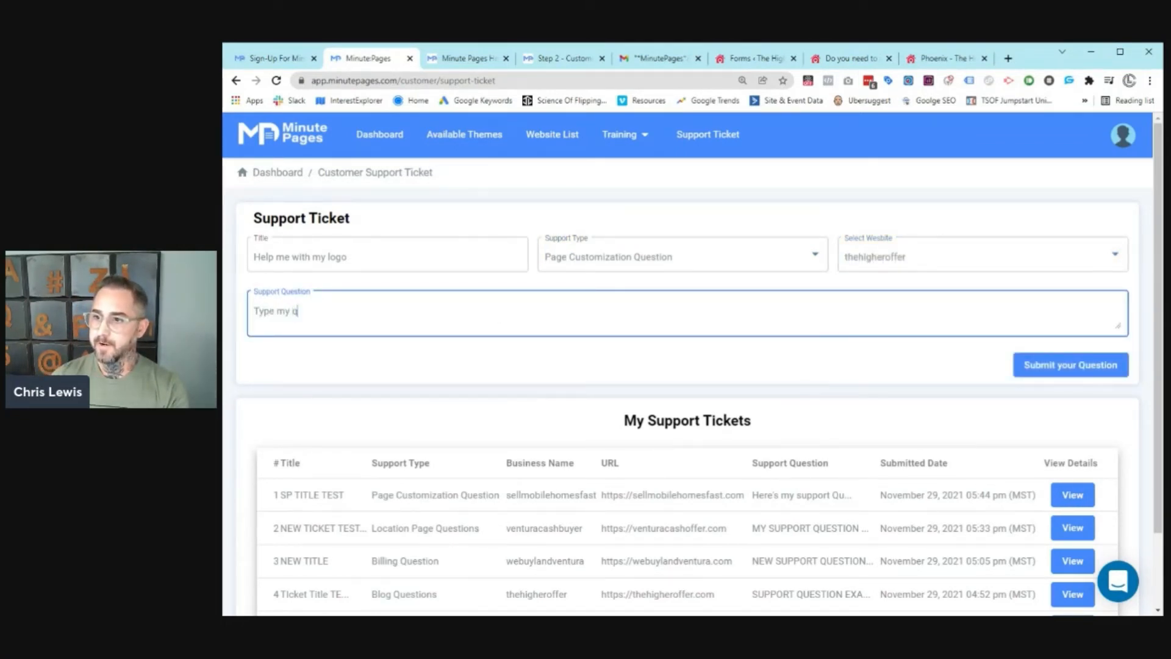
pyautogui.write('uestion')
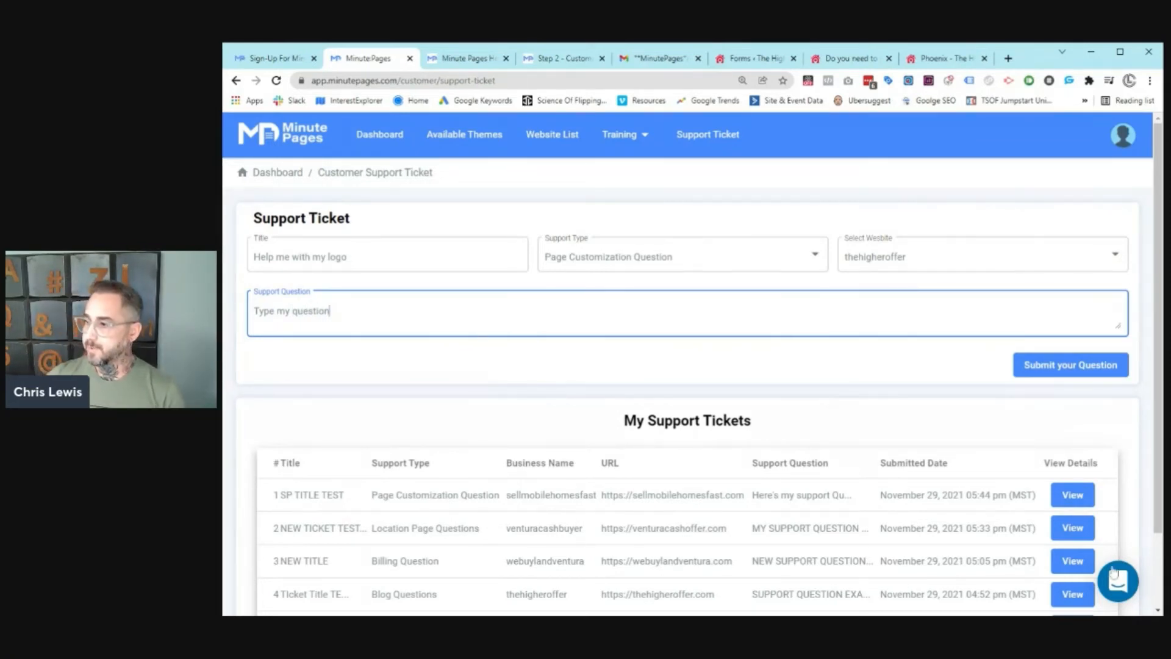
pyautogui.click(1118, 581)
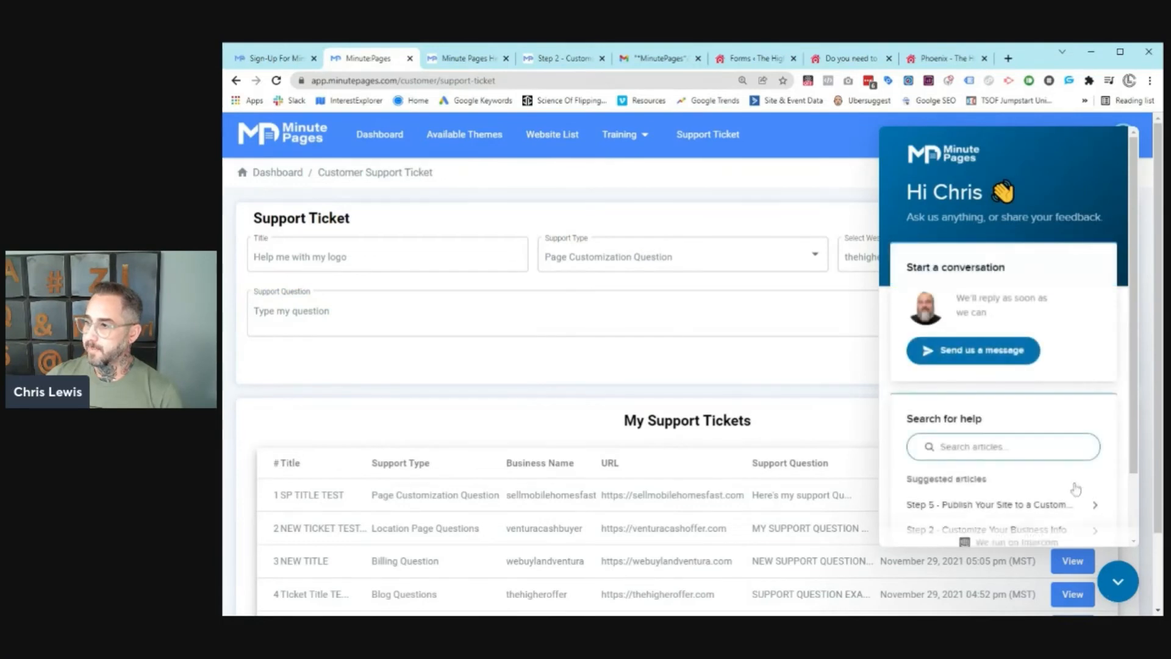
# Step: Start a new support message conversation in the chat widget, then close the chat
pyautogui.click(974, 352)
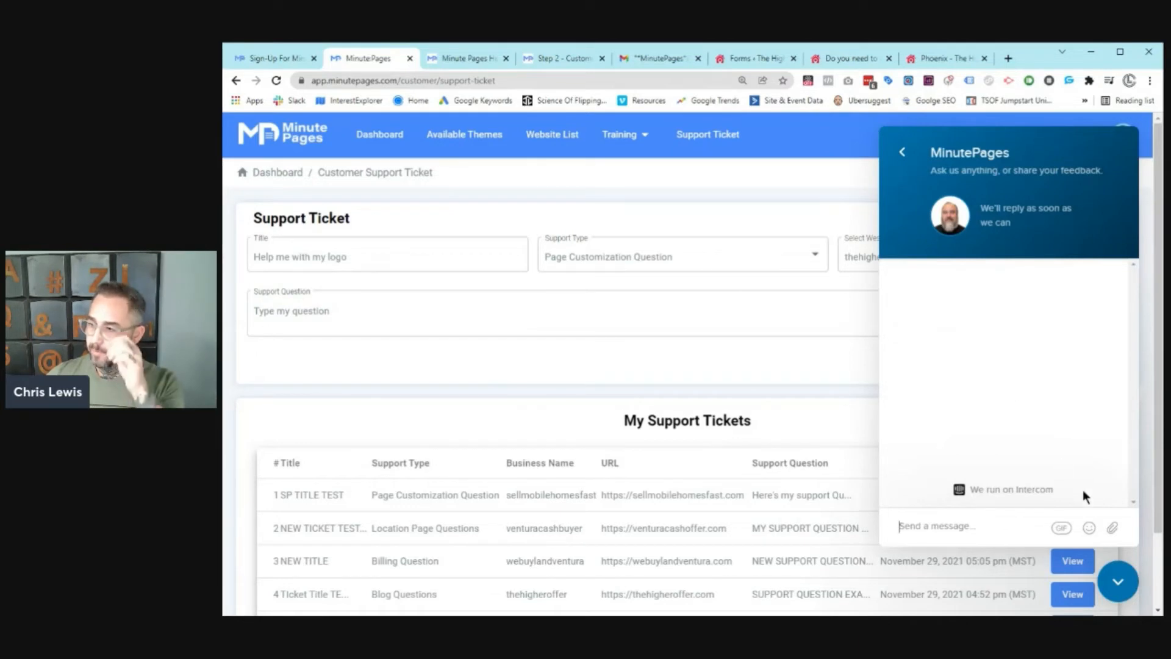
pyautogui.click(1122, 584)
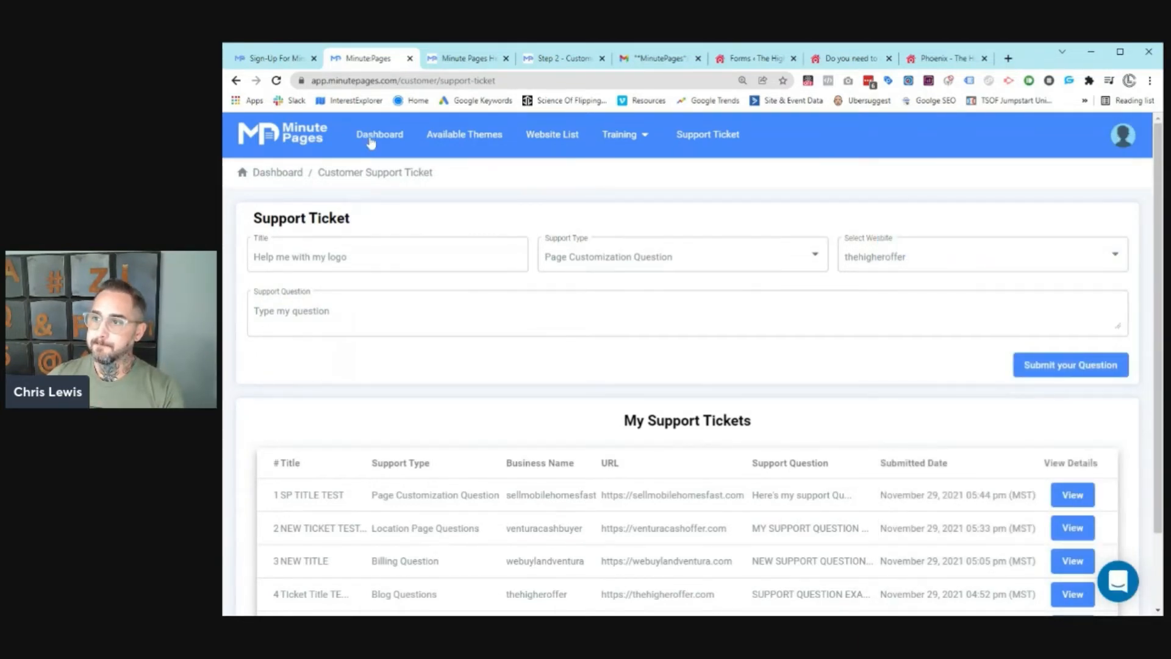
# Step: From the dashboard, start a domain update for demowebsite and enter mynewwebsite.com as its domain
pyautogui.click(371, 139)
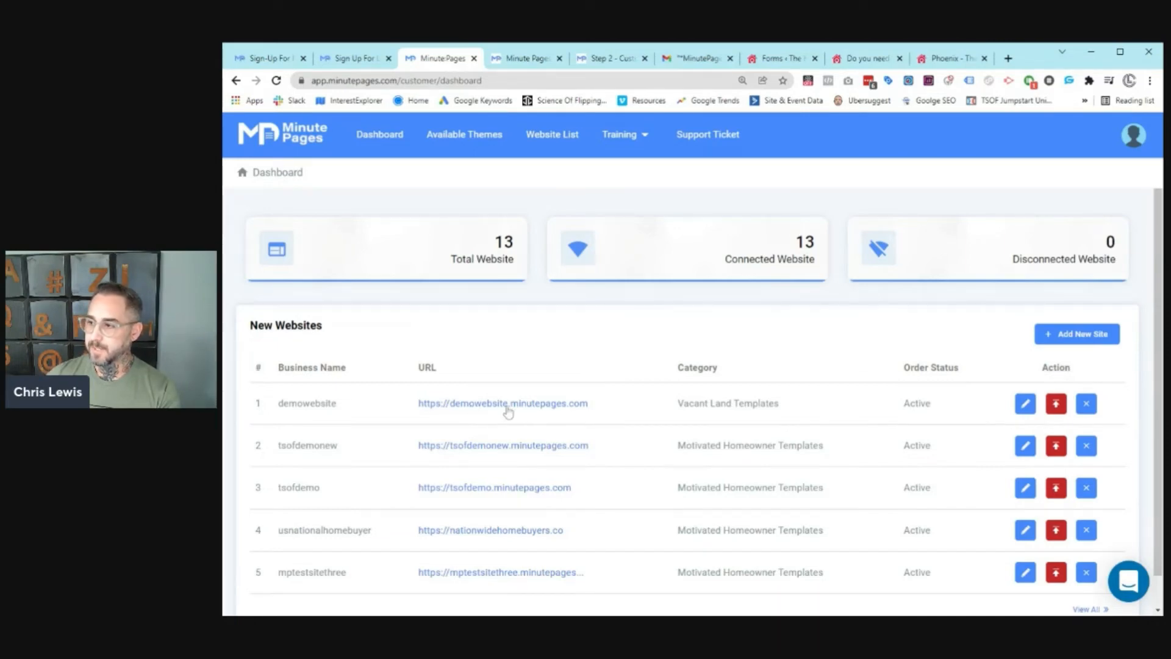
pyautogui.click(1055, 404)
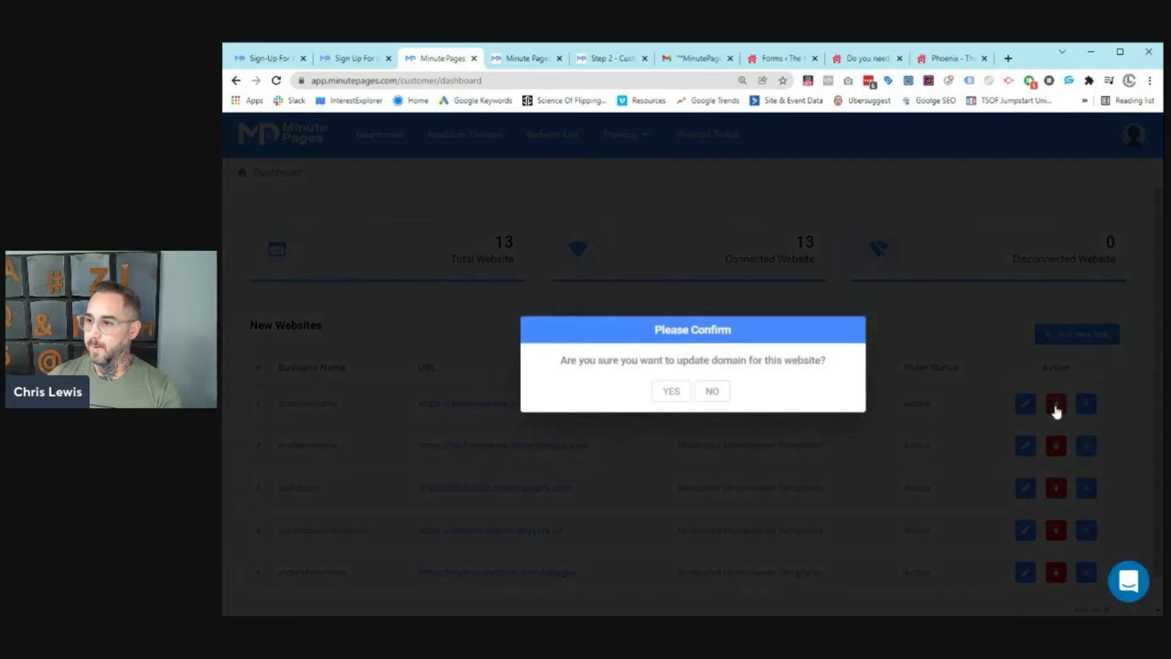
pyautogui.click(673, 394)
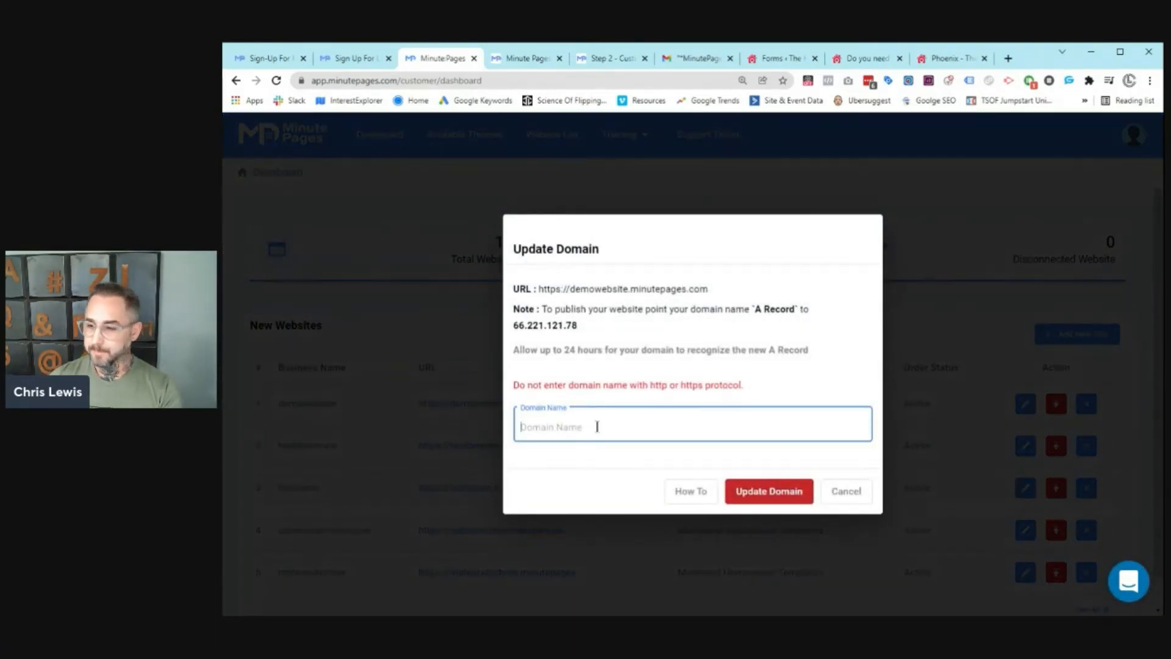
pyautogui.write('mynew')
pyautogui.write('website')
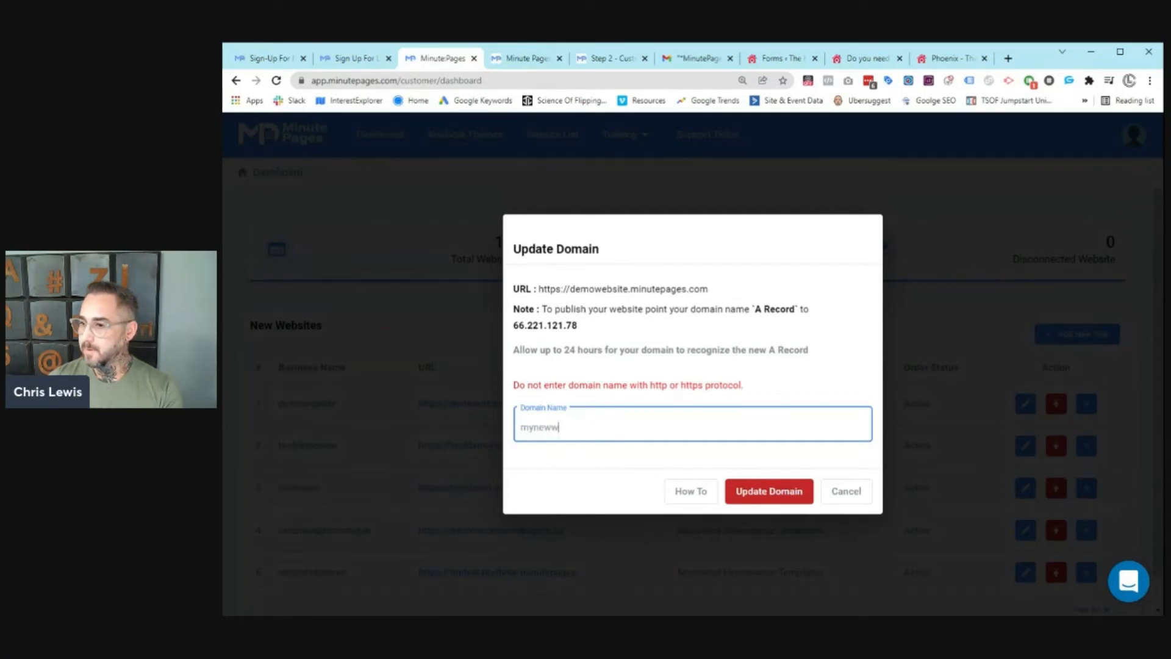
pyautogui.write('.com')
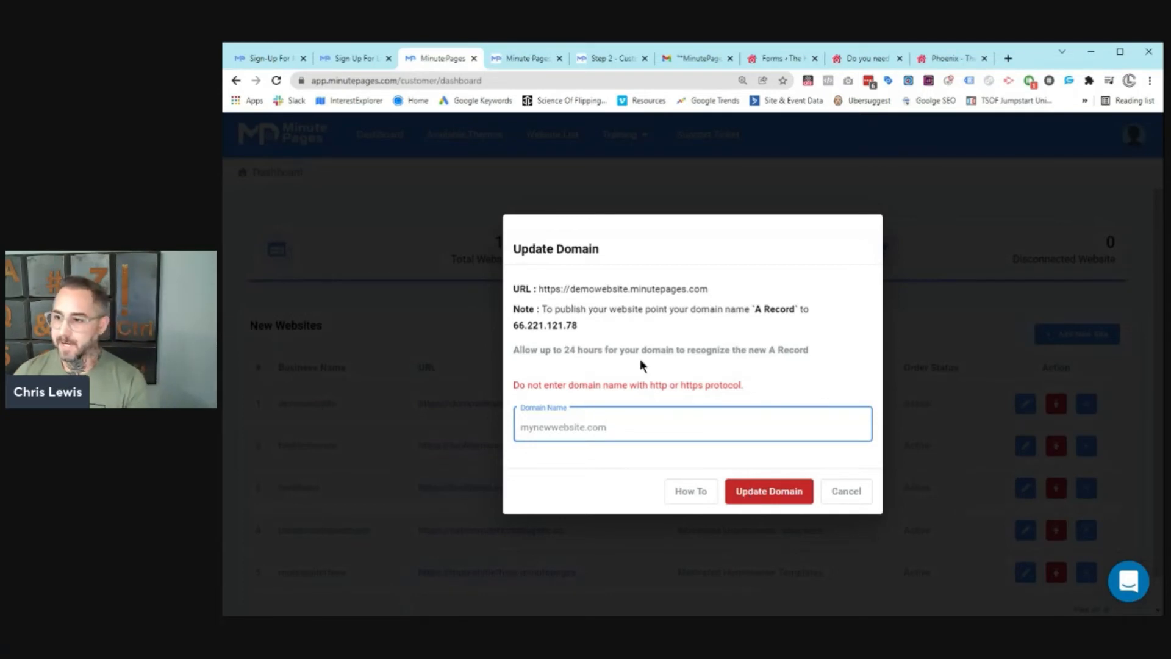
# Step: Open and read the Step 5 help article on publishing to a custom domain
pyautogui.click(678, 496)
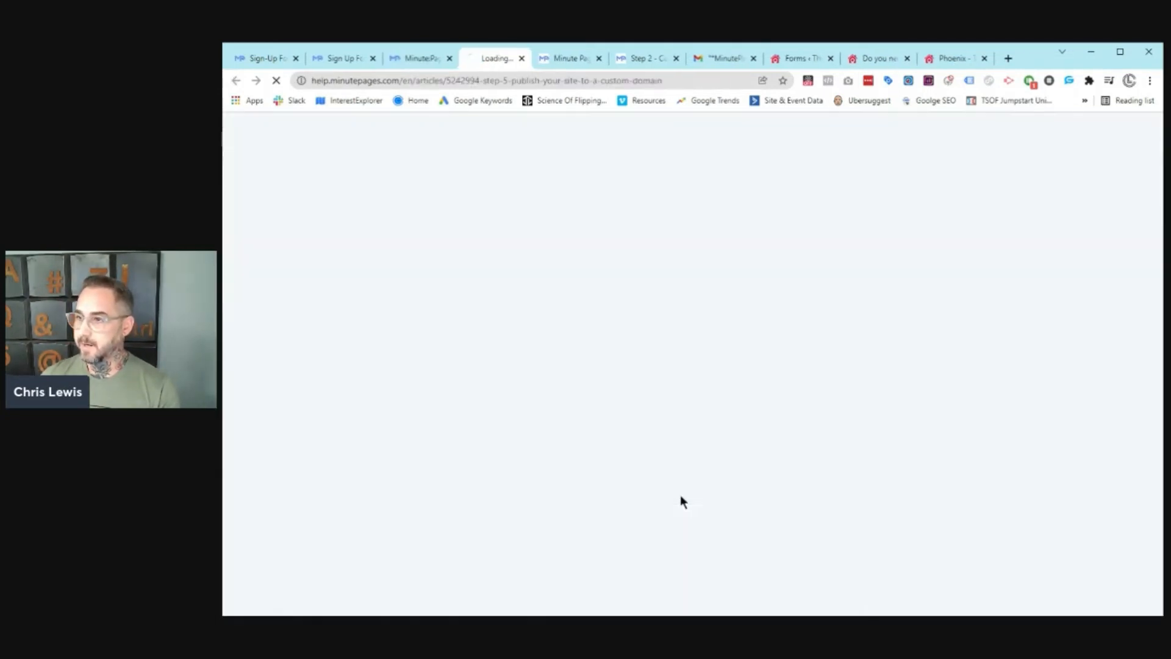
pyautogui.scroll(-8, 635, 292)
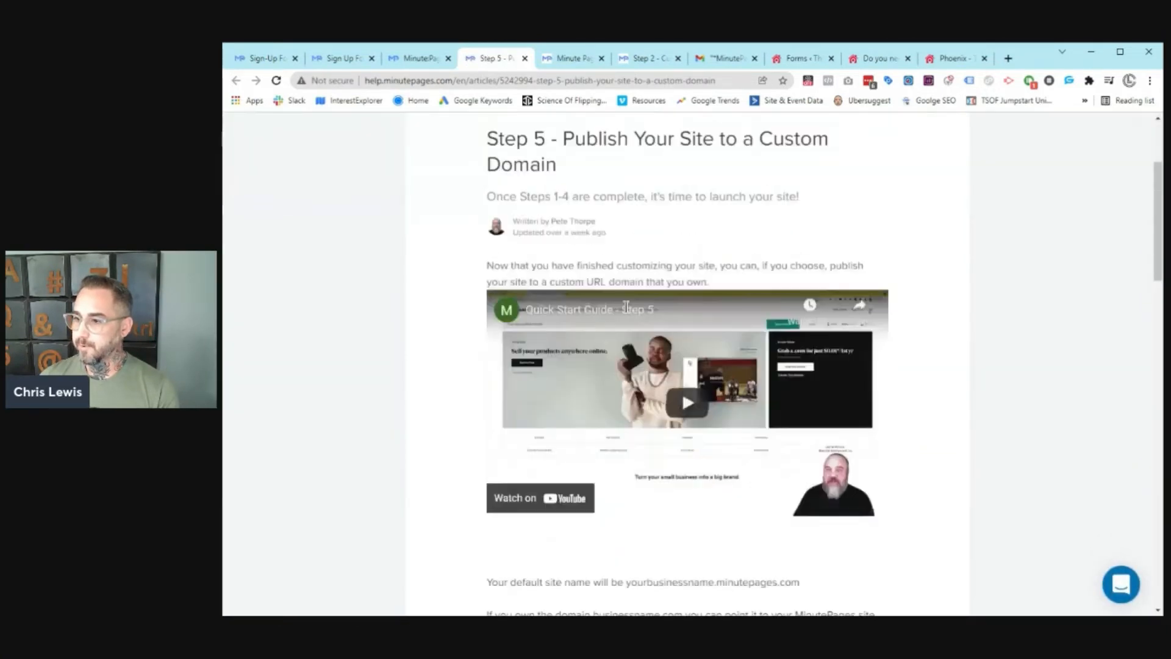
pyautogui.scroll(-12, 669, 296)
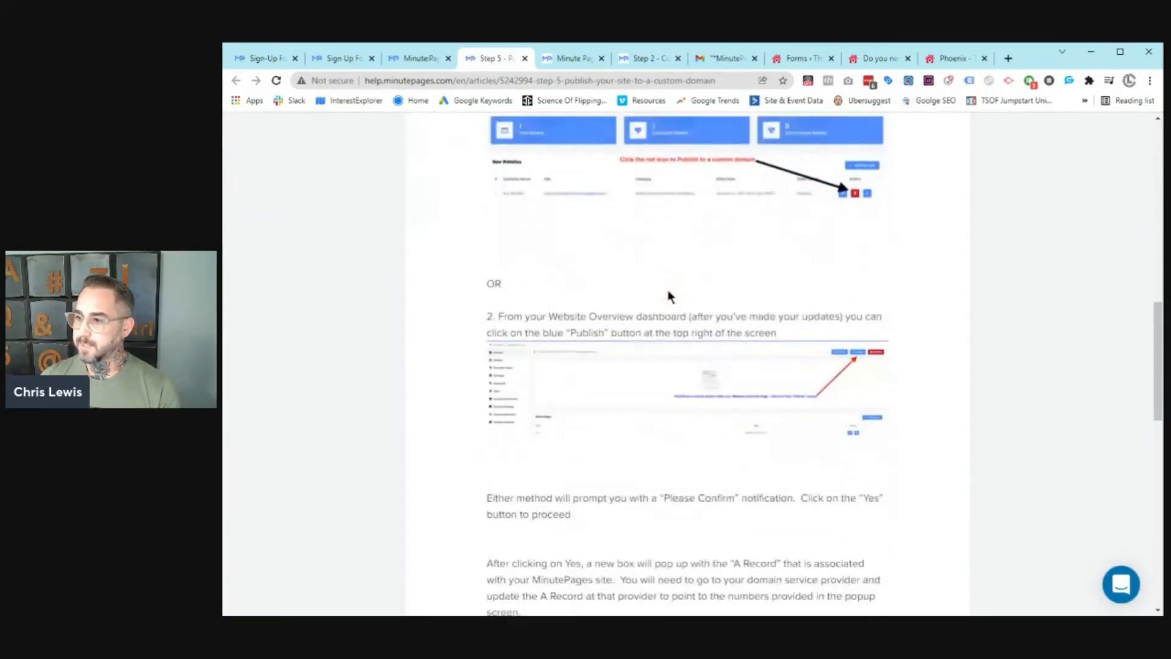
pyautogui.scroll(-7, 666, 290)
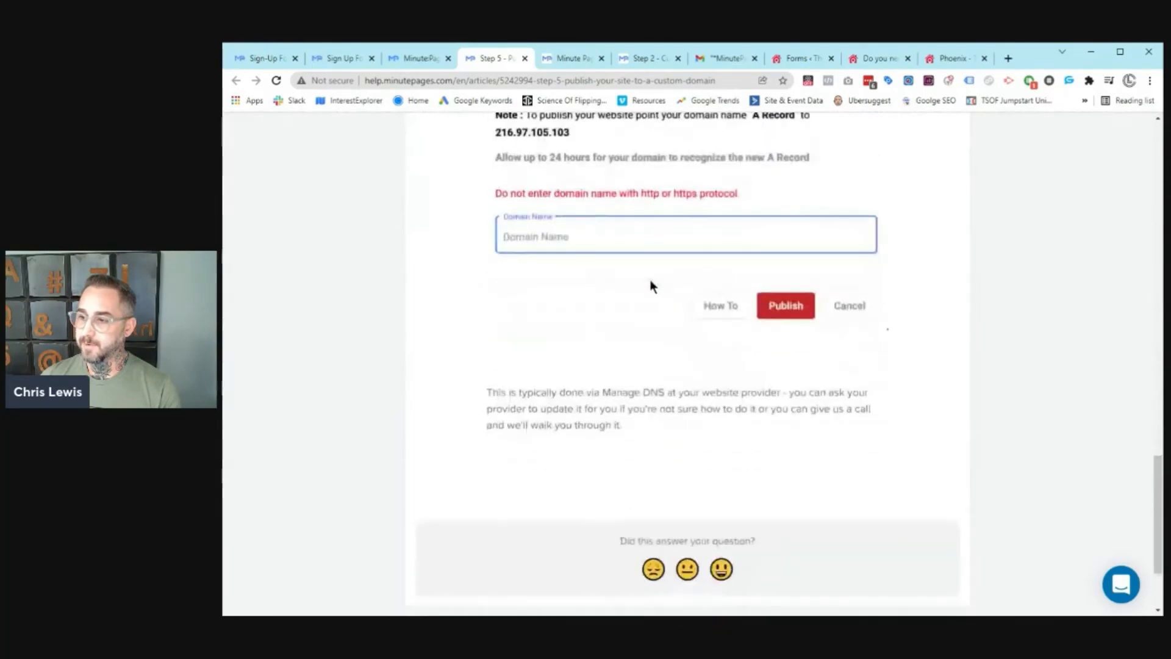
pyautogui.scroll(10, 650, 285)
pyautogui.scroll(20, 650, 287)
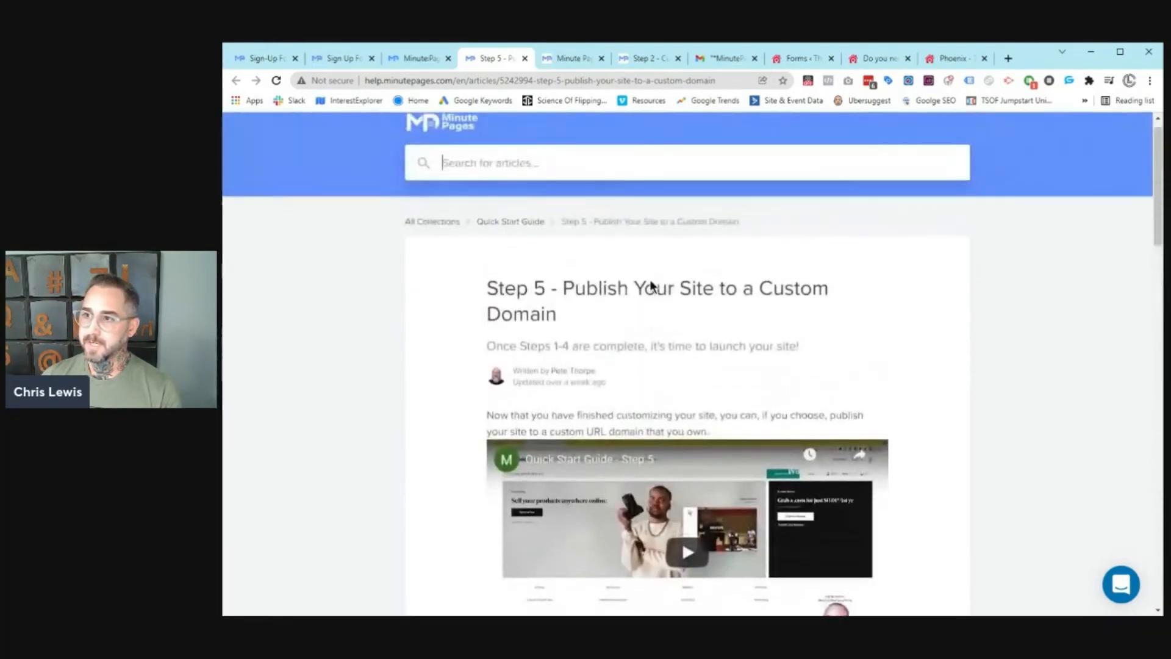
# Step: Look through the dashboard and sign-up tabs, then close the help article with Ctrl+W
pyautogui.click(420, 59)
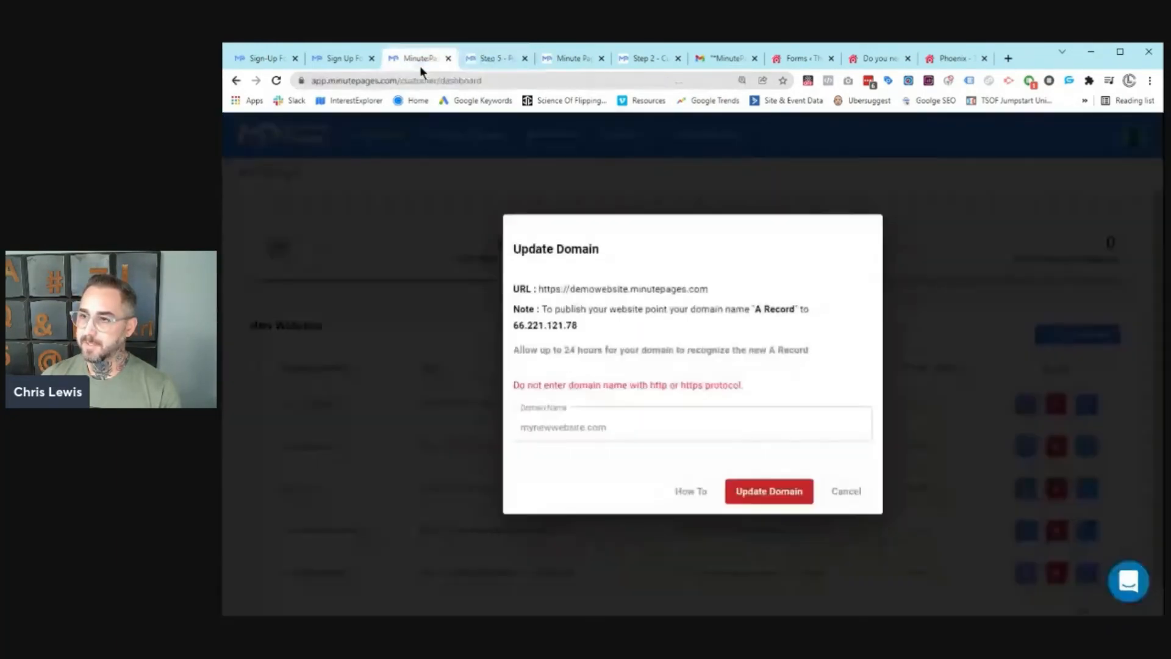
pyautogui.click(344, 61)
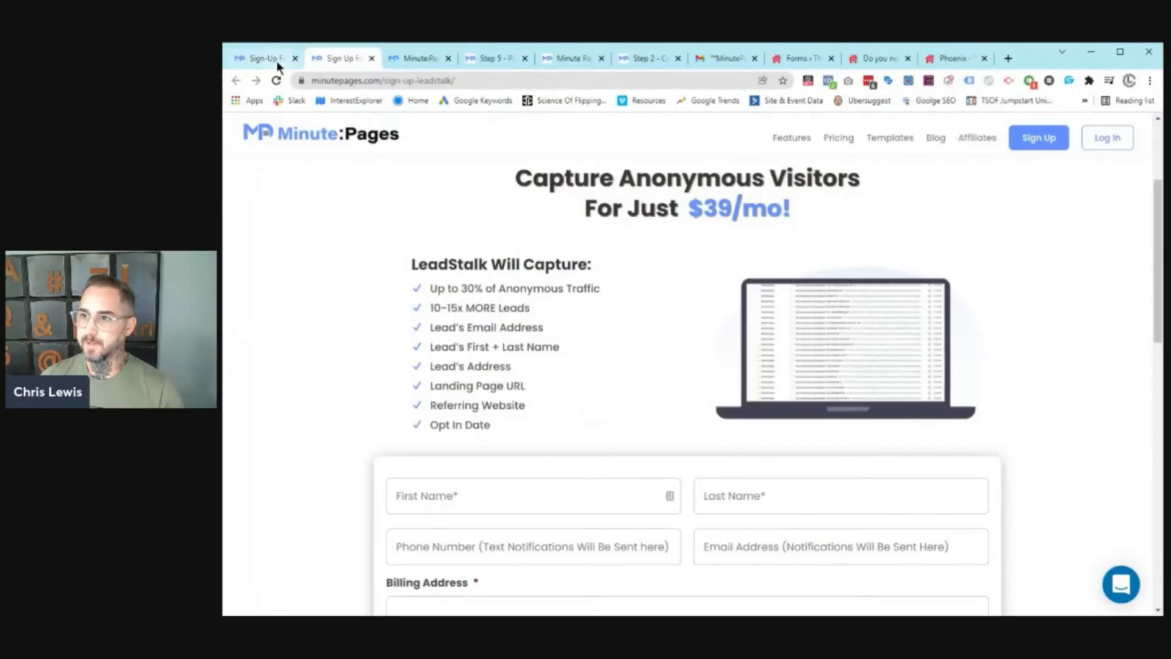
pyautogui.click(274, 59)
pyautogui.click(506, 58)
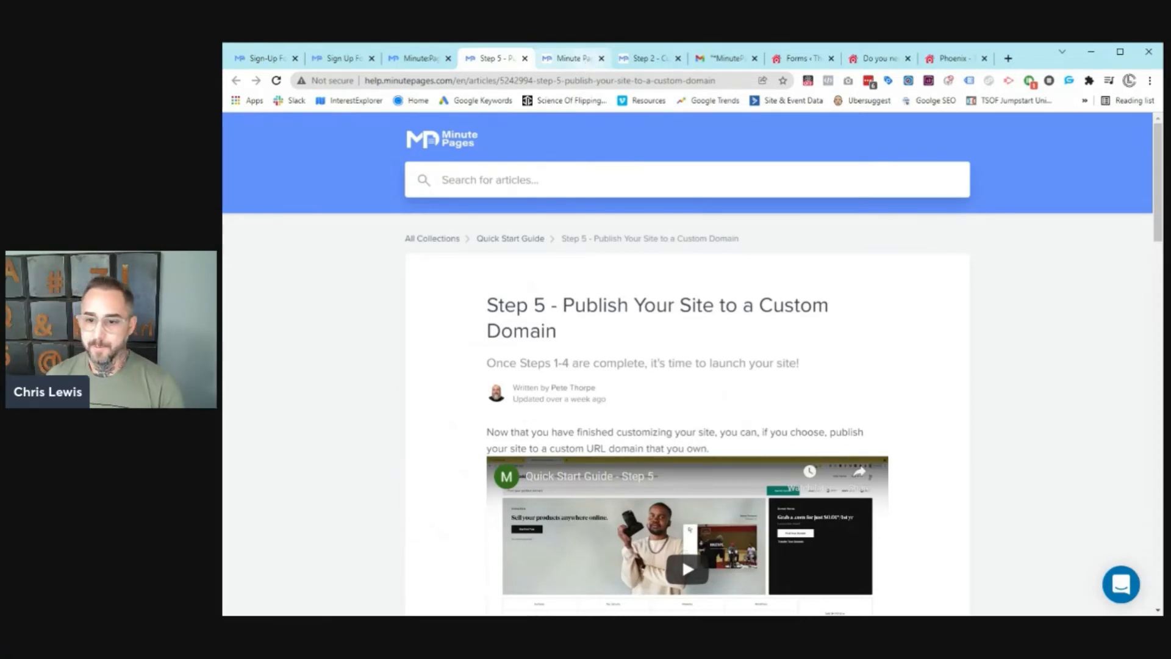
pyautogui.hotkey('ctrl', 'w')
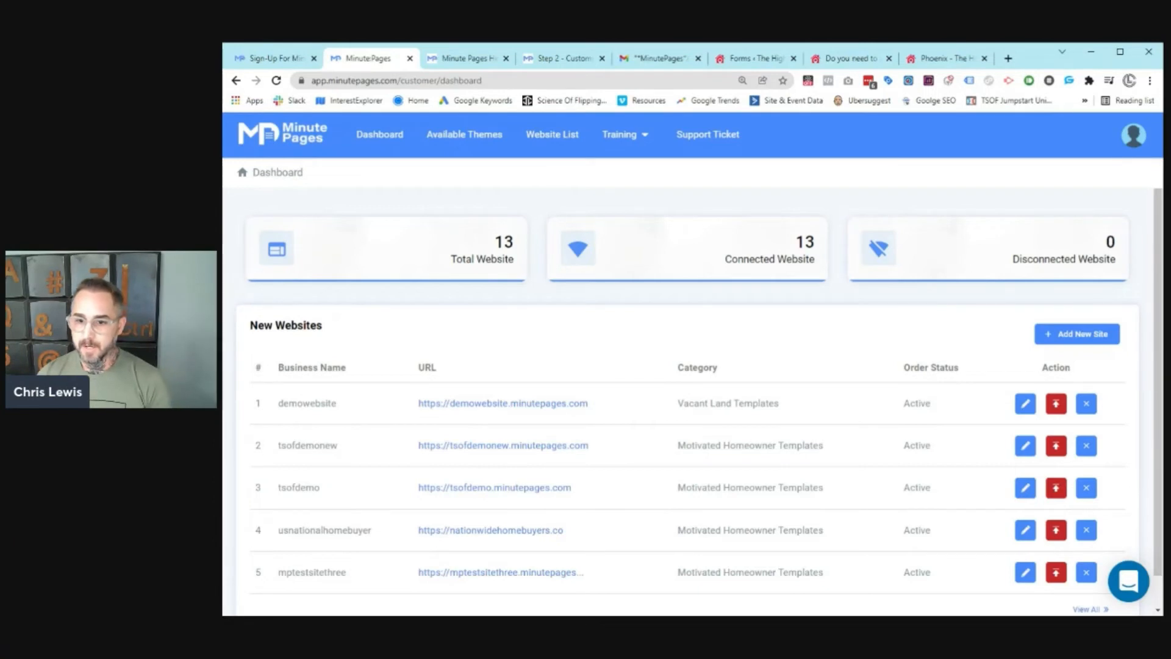
# Step: Reopen the closed tabs, return to the dashboard and cancel the Update Domain dialog
pyautogui.hotkey('ctrl', 'shift', 't')
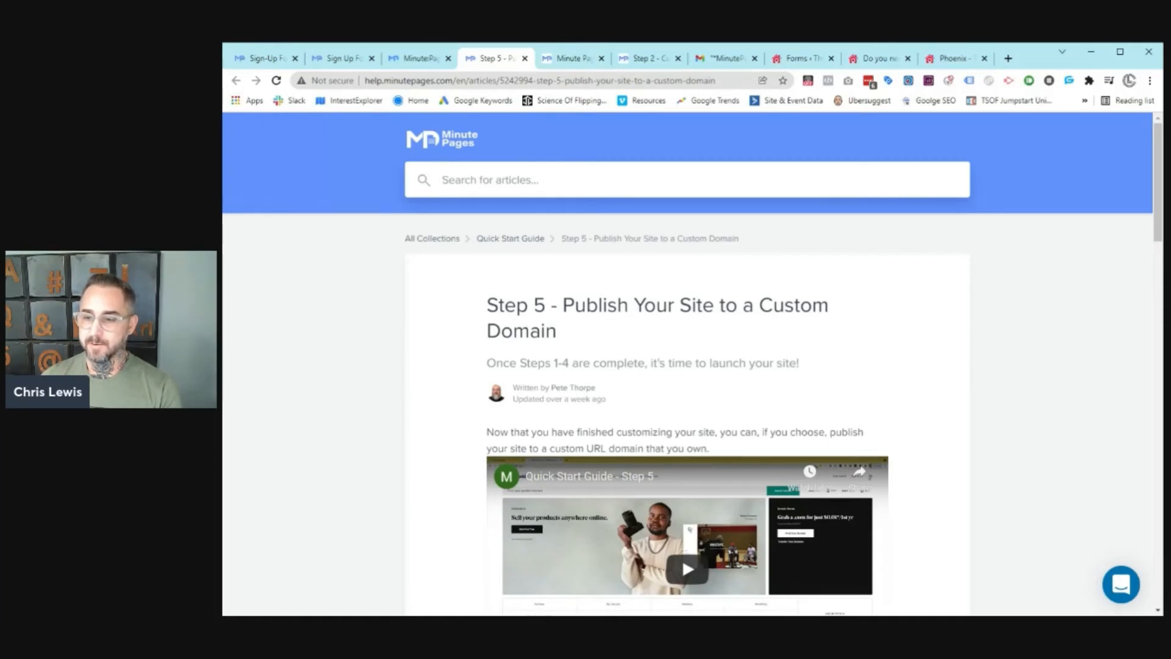
pyautogui.click(430, 56)
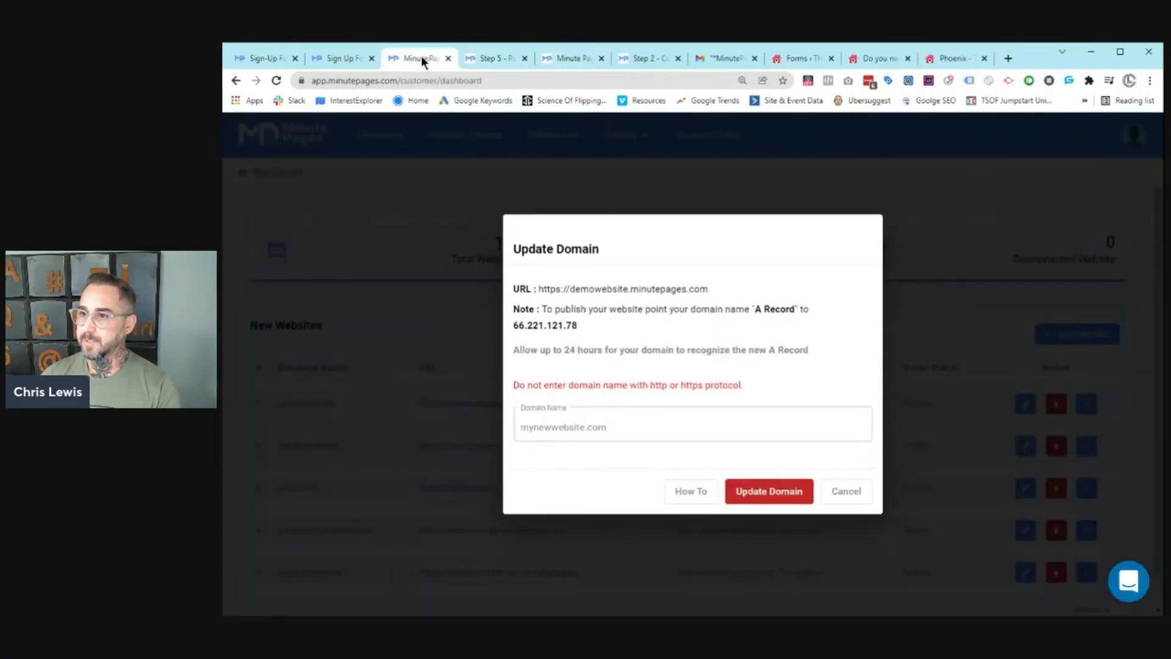
pyautogui.click(484, 225)
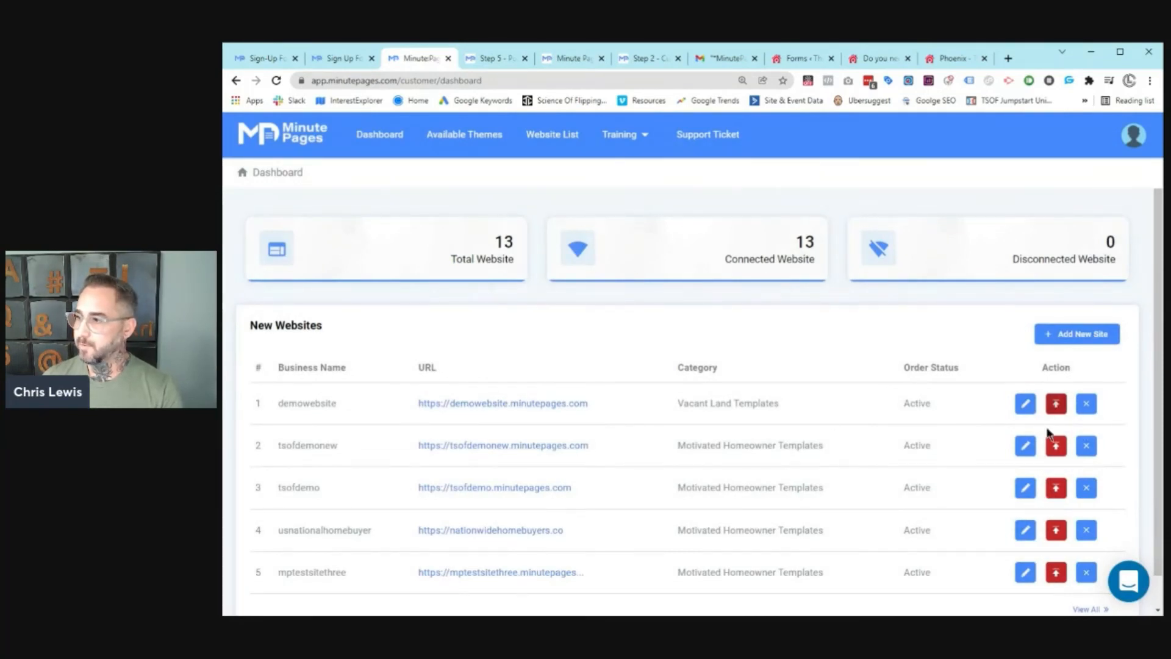
# Step: Open the demowebsite row's edit (pencil) button to reach its Website Overview
pyautogui.click(1025, 403)
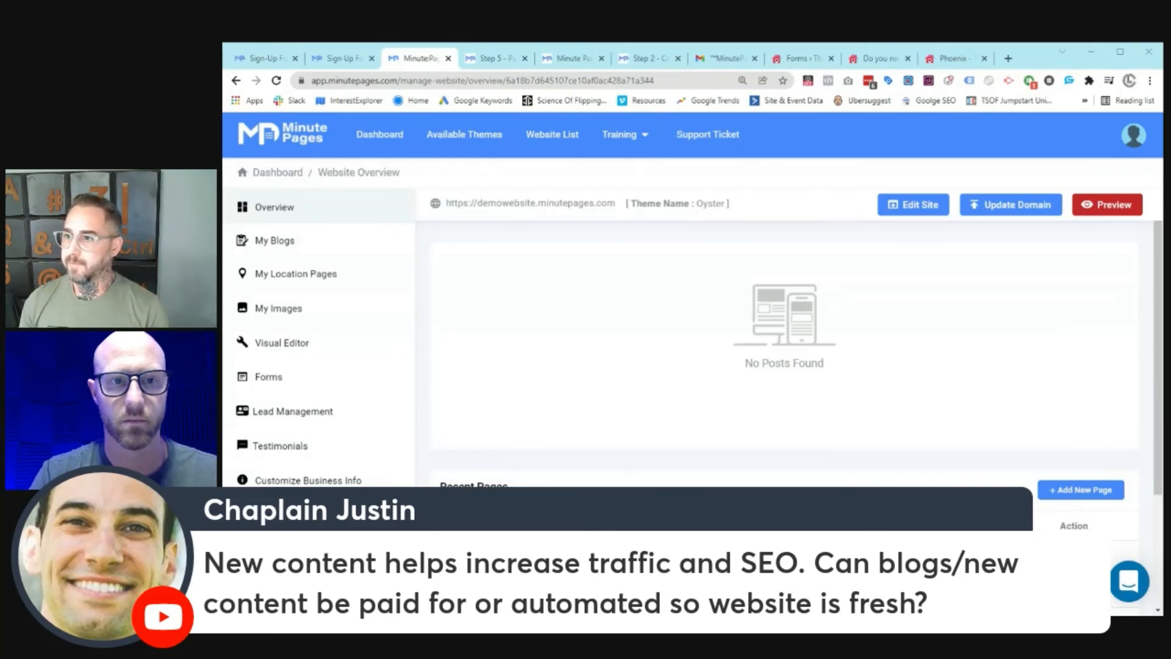
# Step: Open My Blogs, review the blog Pricing Plans, then reach the empty Blog Post Schedule List
pyautogui.click(301, 242)
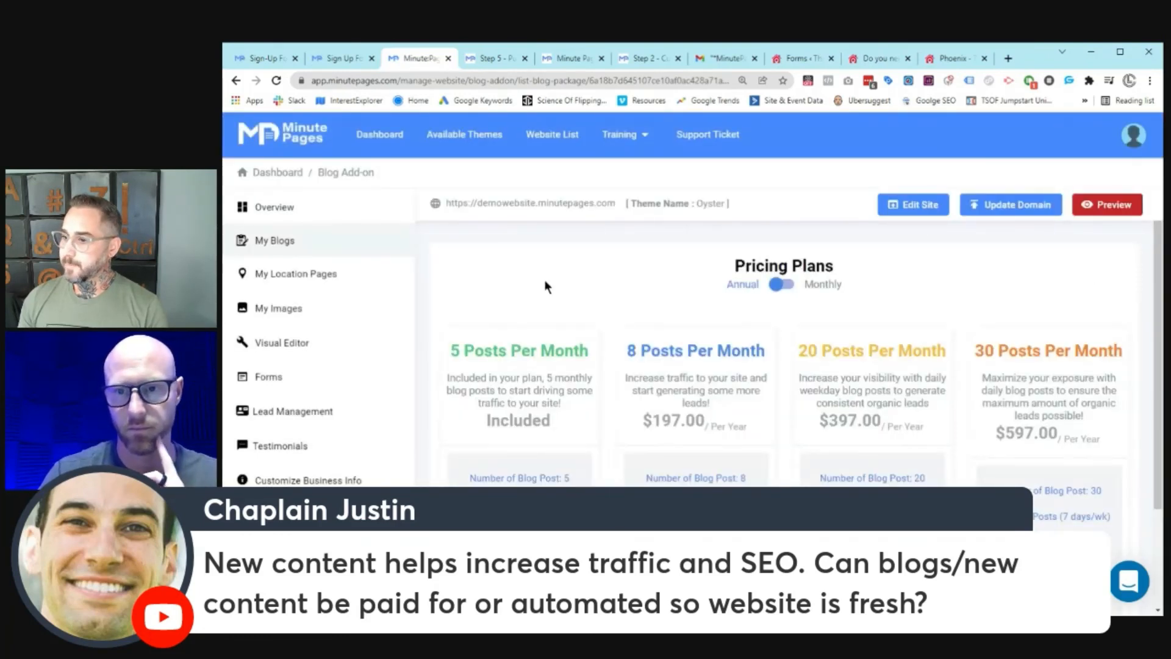
pyautogui.scroll(-2, 544, 279)
pyautogui.scroll(1, 671, 292)
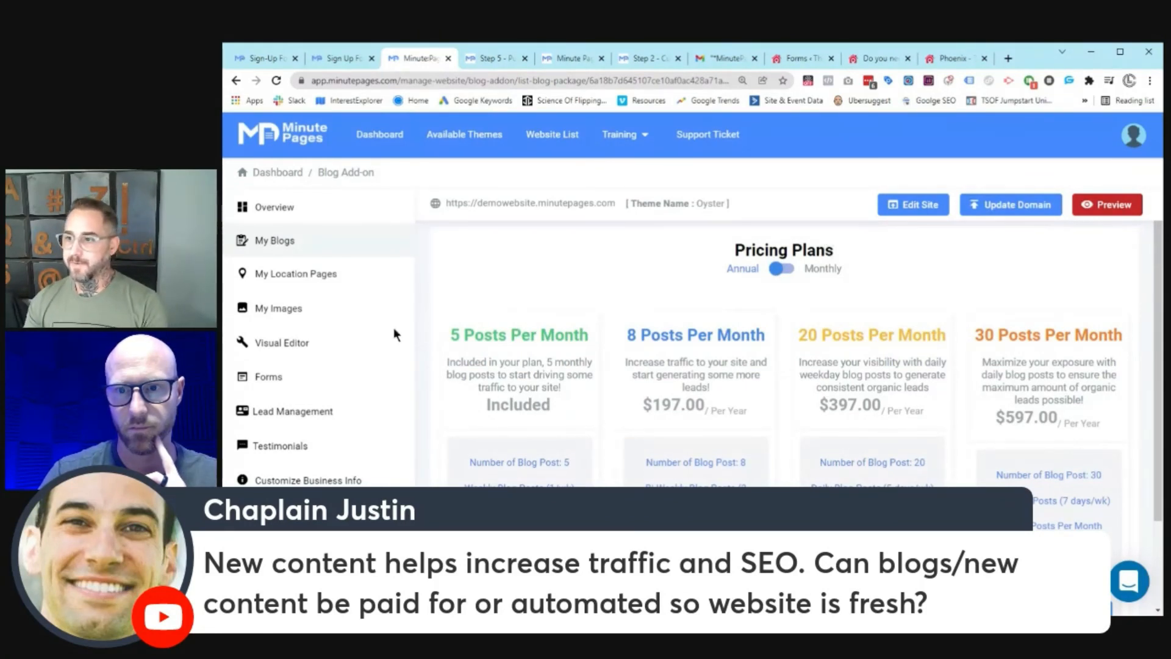
pyautogui.scroll(-1, 523, 348)
pyautogui.scroll(1, 536, 336)
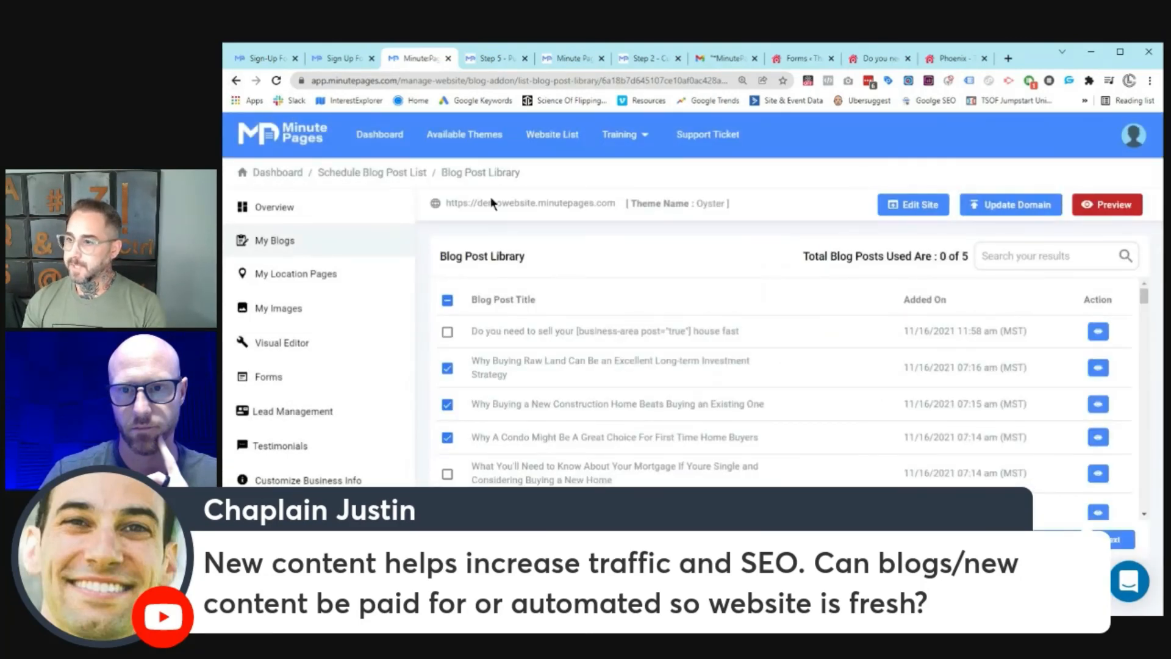
pyautogui.scroll(-10, 750, 405)
pyautogui.click(236, 81)
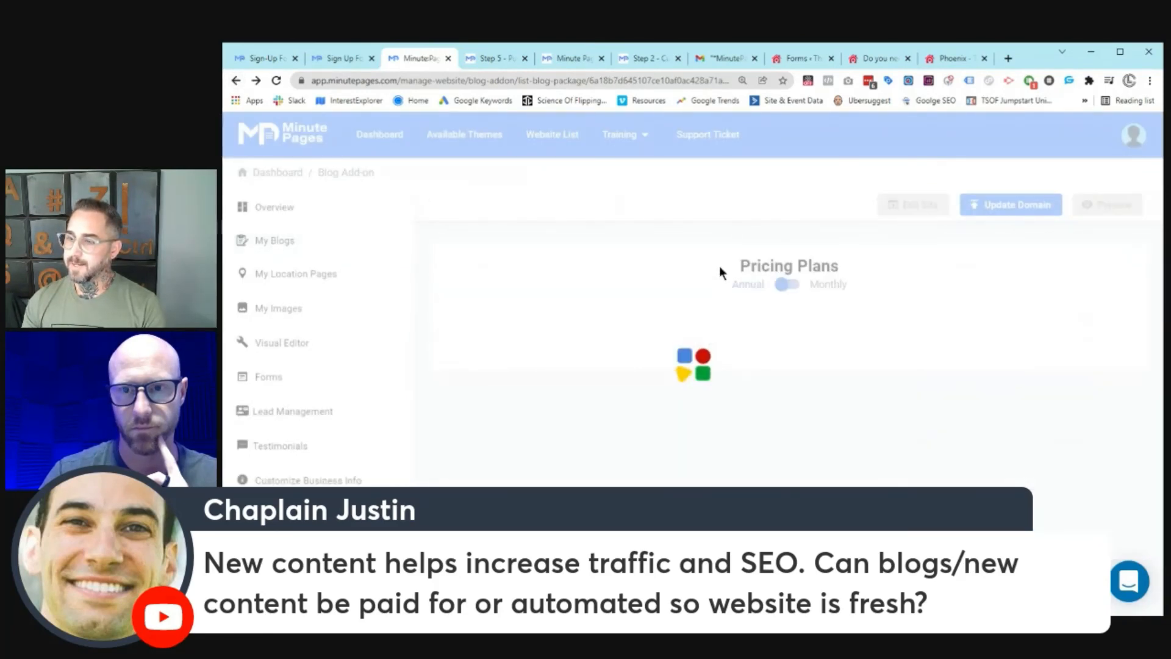
pyautogui.hotkey('alt', 'Right')
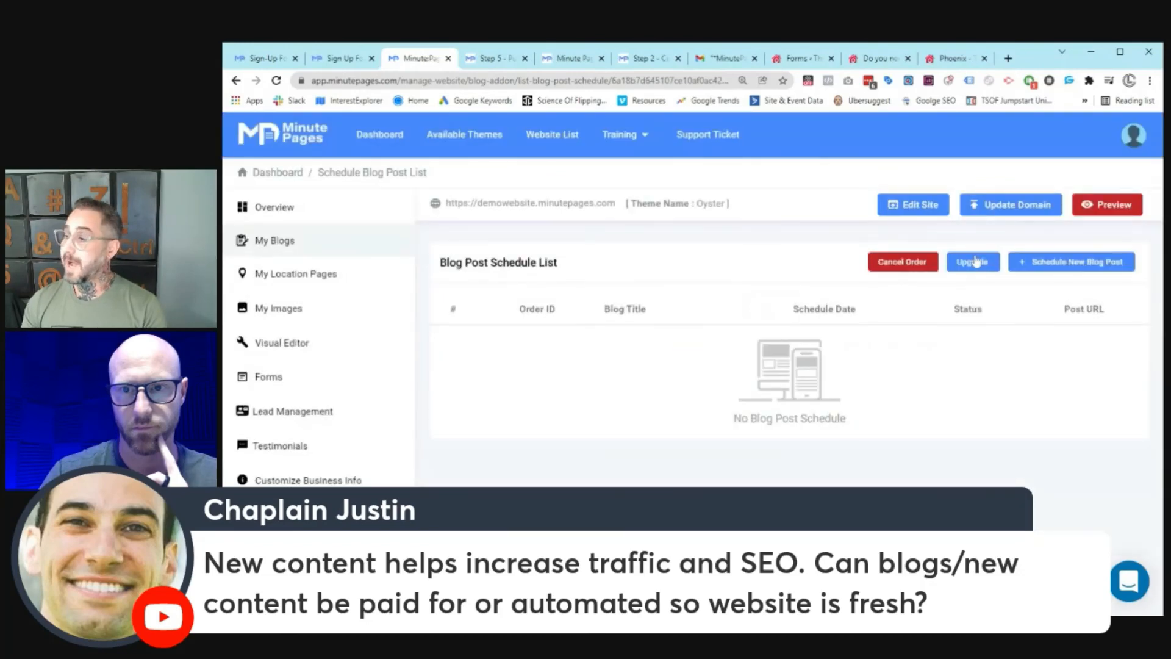
pyautogui.click(972, 261)
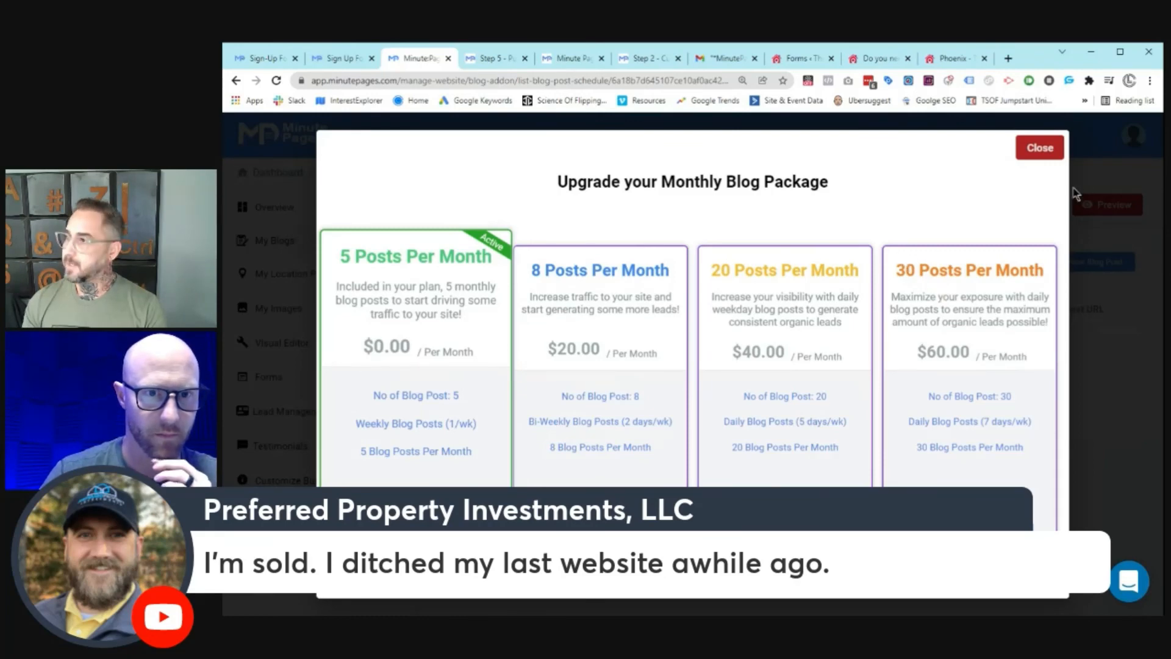
pyautogui.click(1048, 150)
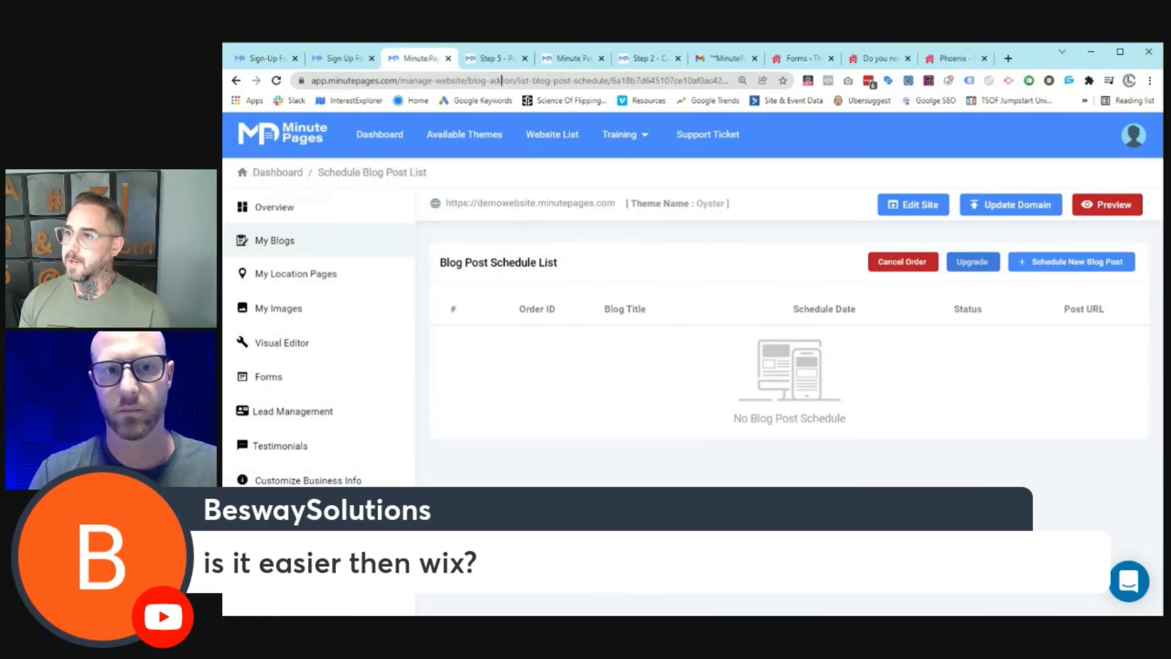
# Step: Load the public minutepages.com website and open its Templates page
pyautogui.click(497, 78)
pyautogui.write('minutepages.com')
pyautogui.press('Return')
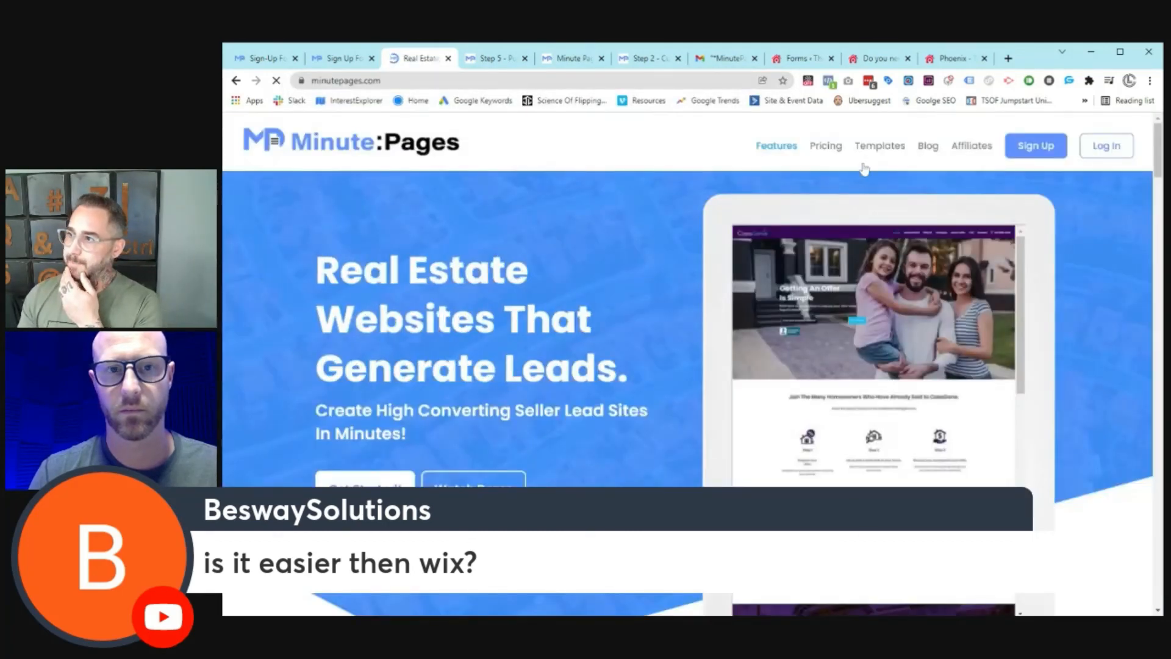
pyautogui.click(873, 155)
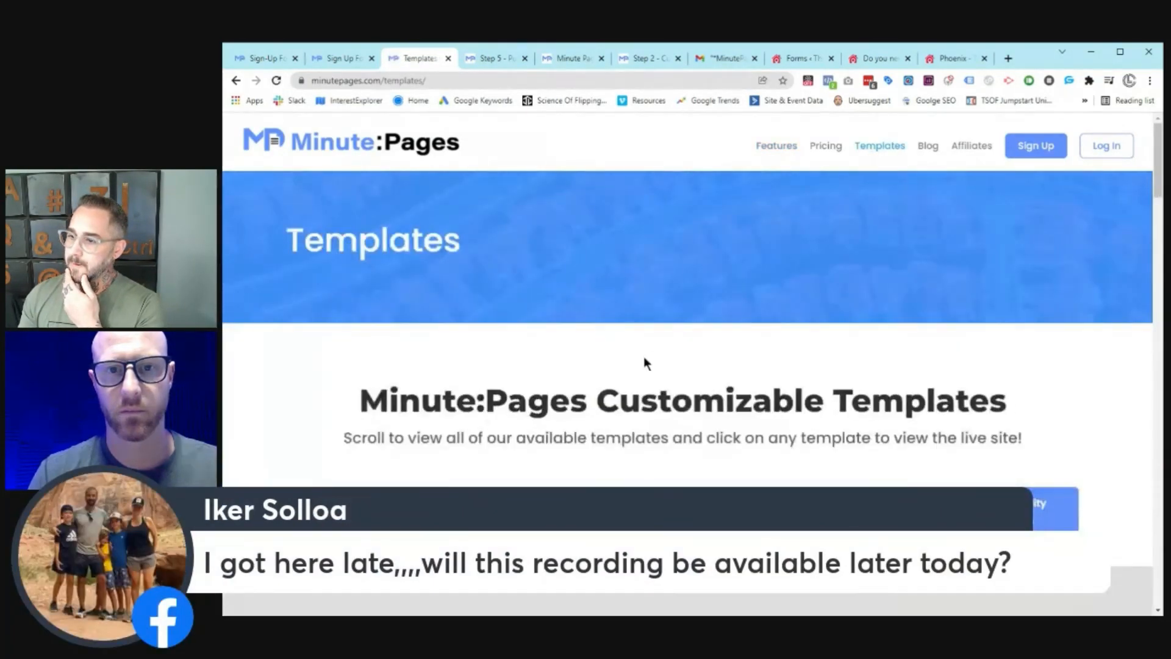
# Step: Browse the Vacant Land Templates, then scroll back to the Motivated Homeowners designs
pyautogui.scroll(-3, 561, 332)
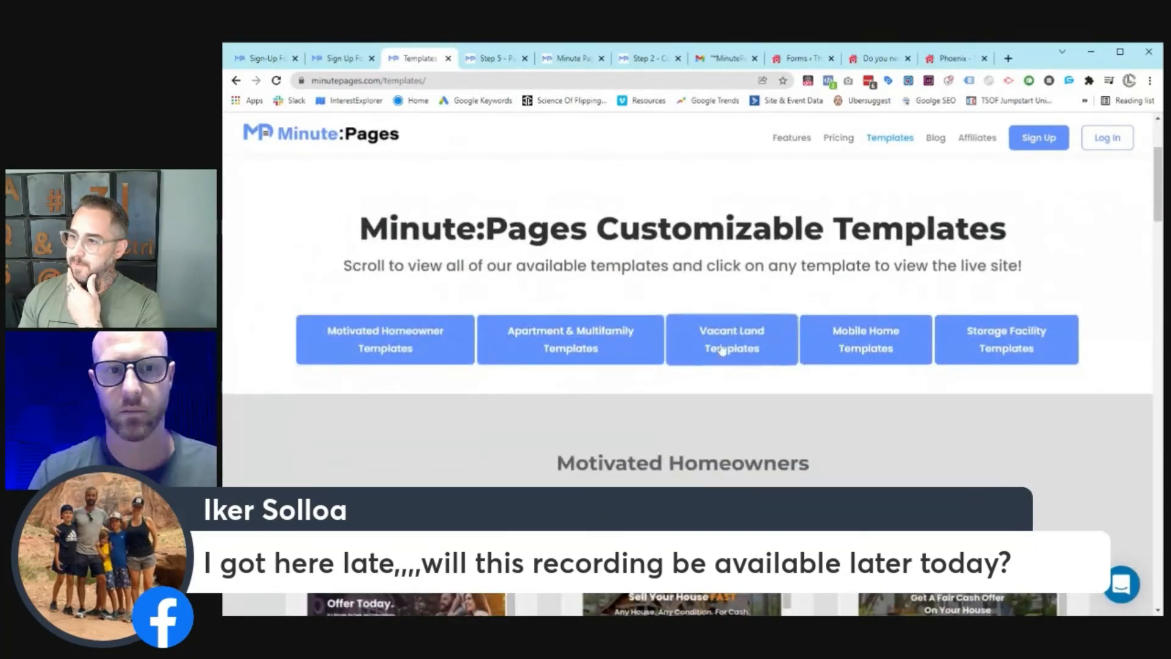
pyautogui.click(721, 347)
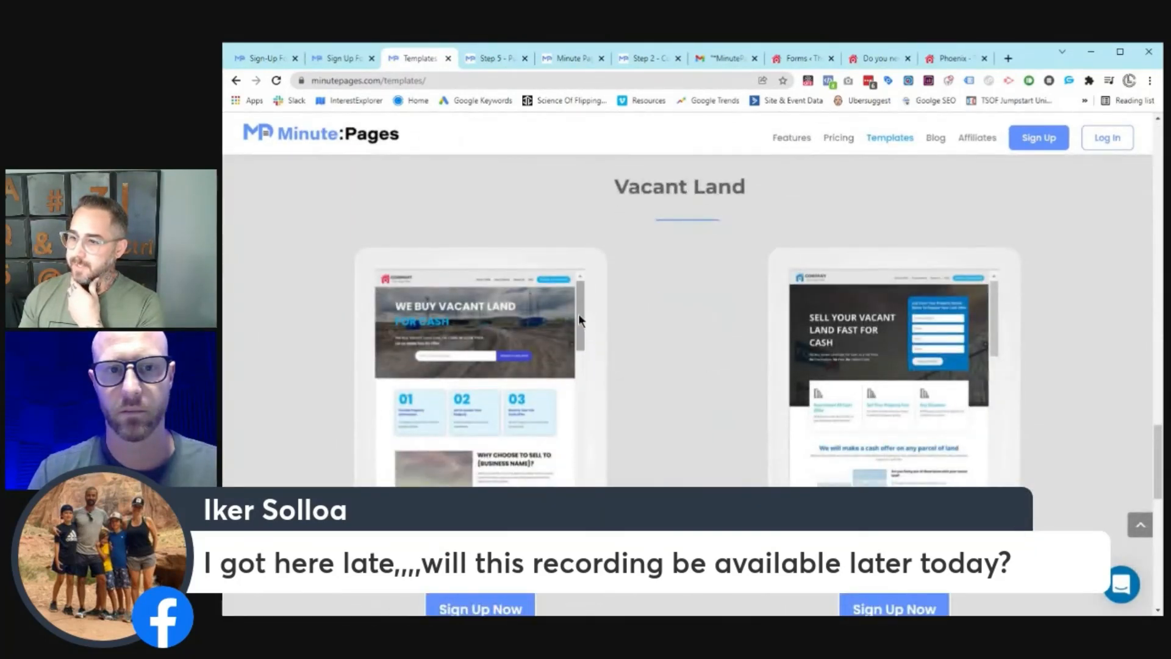
pyautogui.scroll(-5, 659, 470)
pyautogui.scroll(-3, 668, 468)
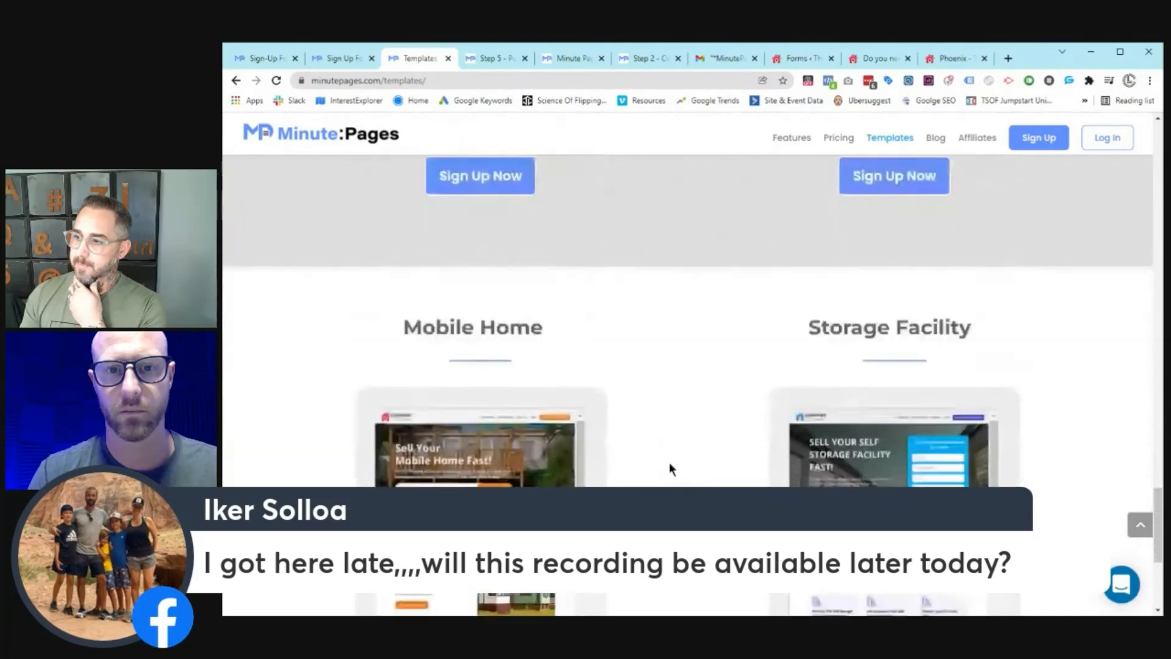
pyautogui.scroll(5, 1143, 457)
pyautogui.moveTo(1157, 506); pyautogui.dragTo(1093, 240)
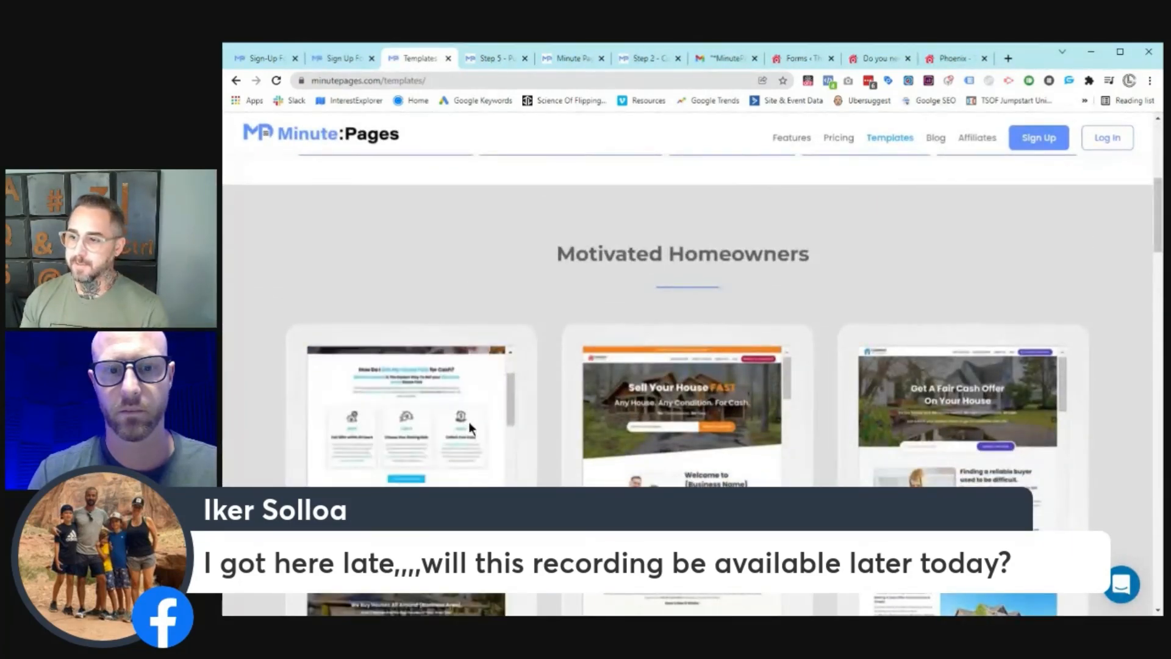
pyautogui.scroll(-1, 533, 396)
pyautogui.scroll(-2, 514, 400)
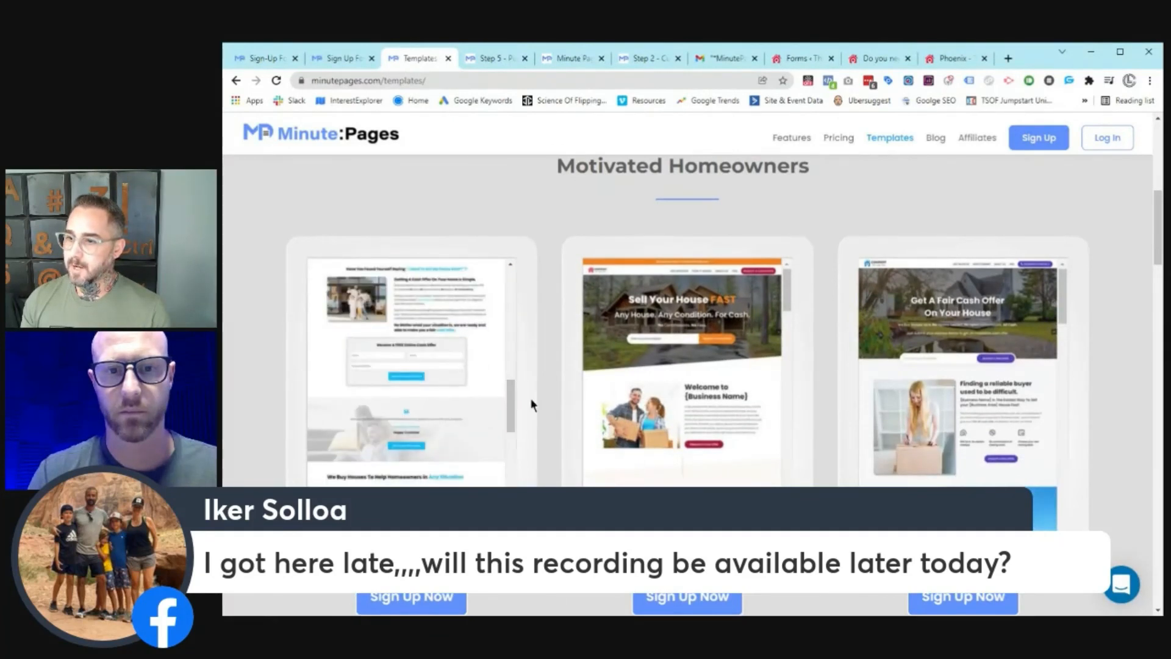